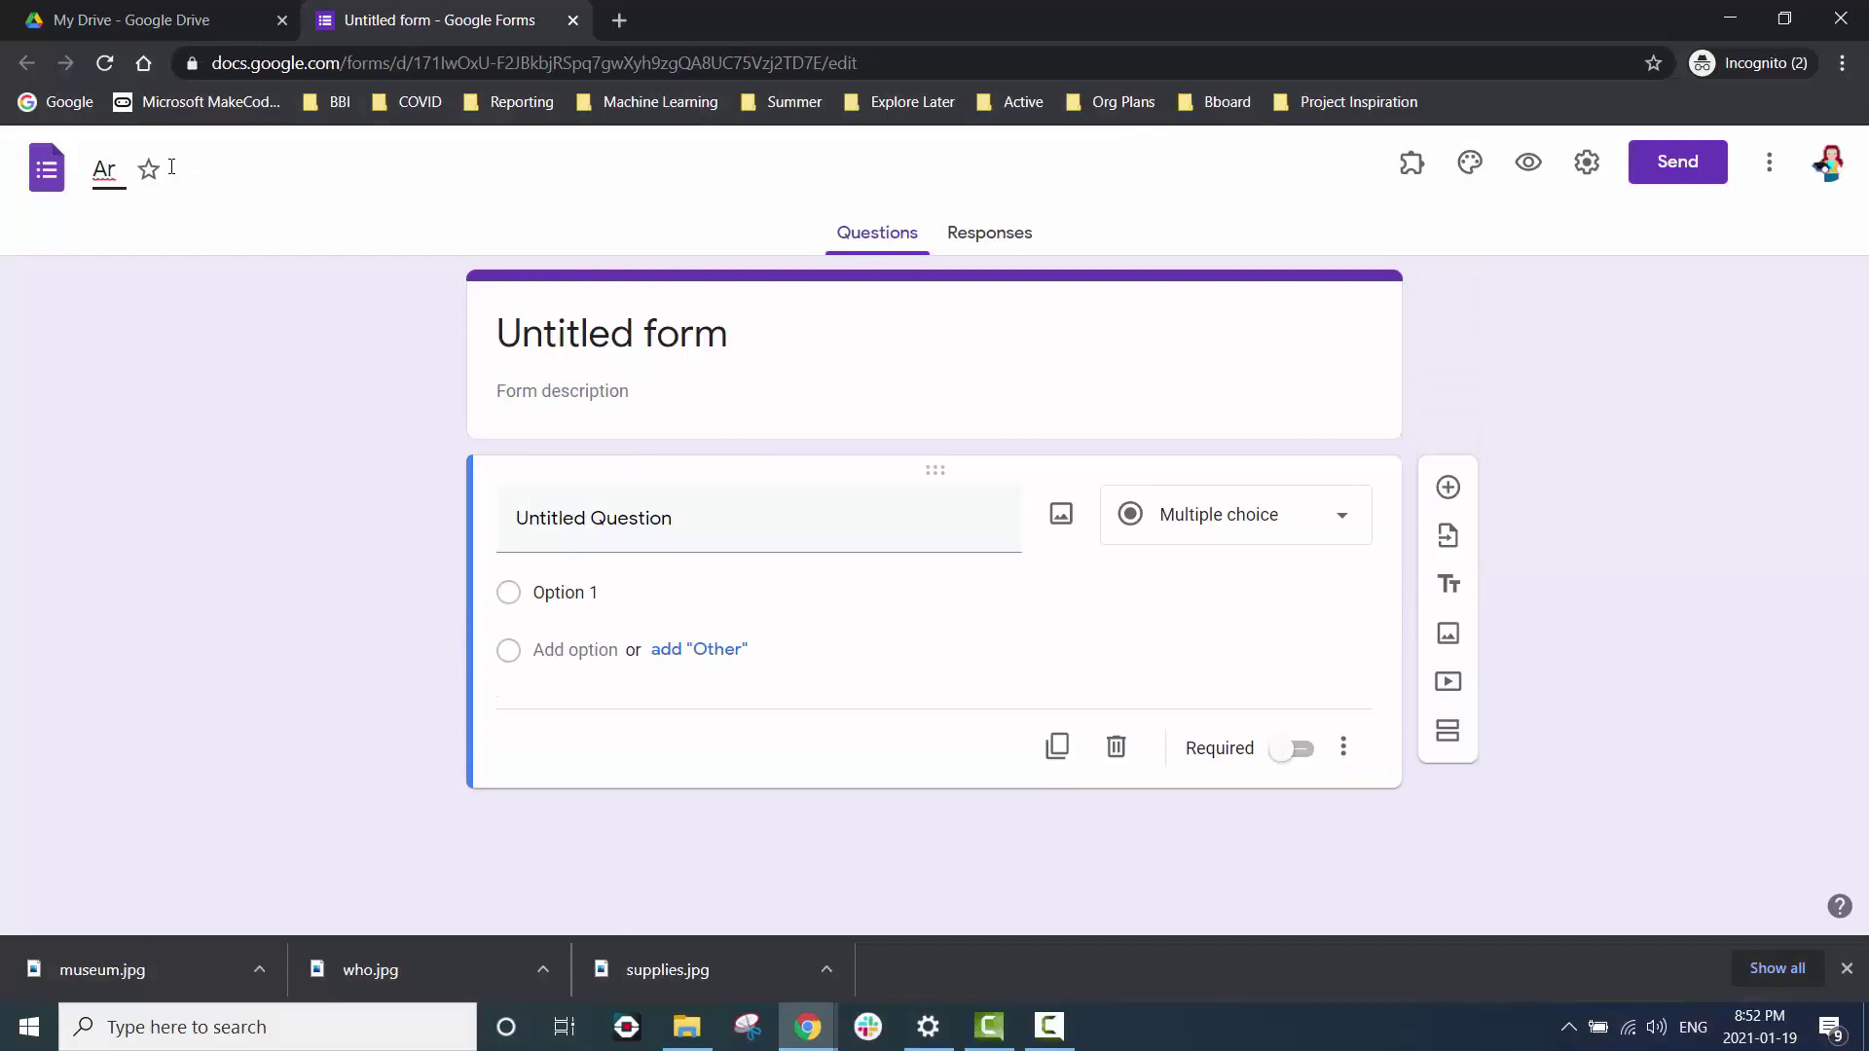
# Name the form "Art Quiz" and add a second section to it.
pyautogui.write('t Quiz')
pyautogui.click(1447, 731)
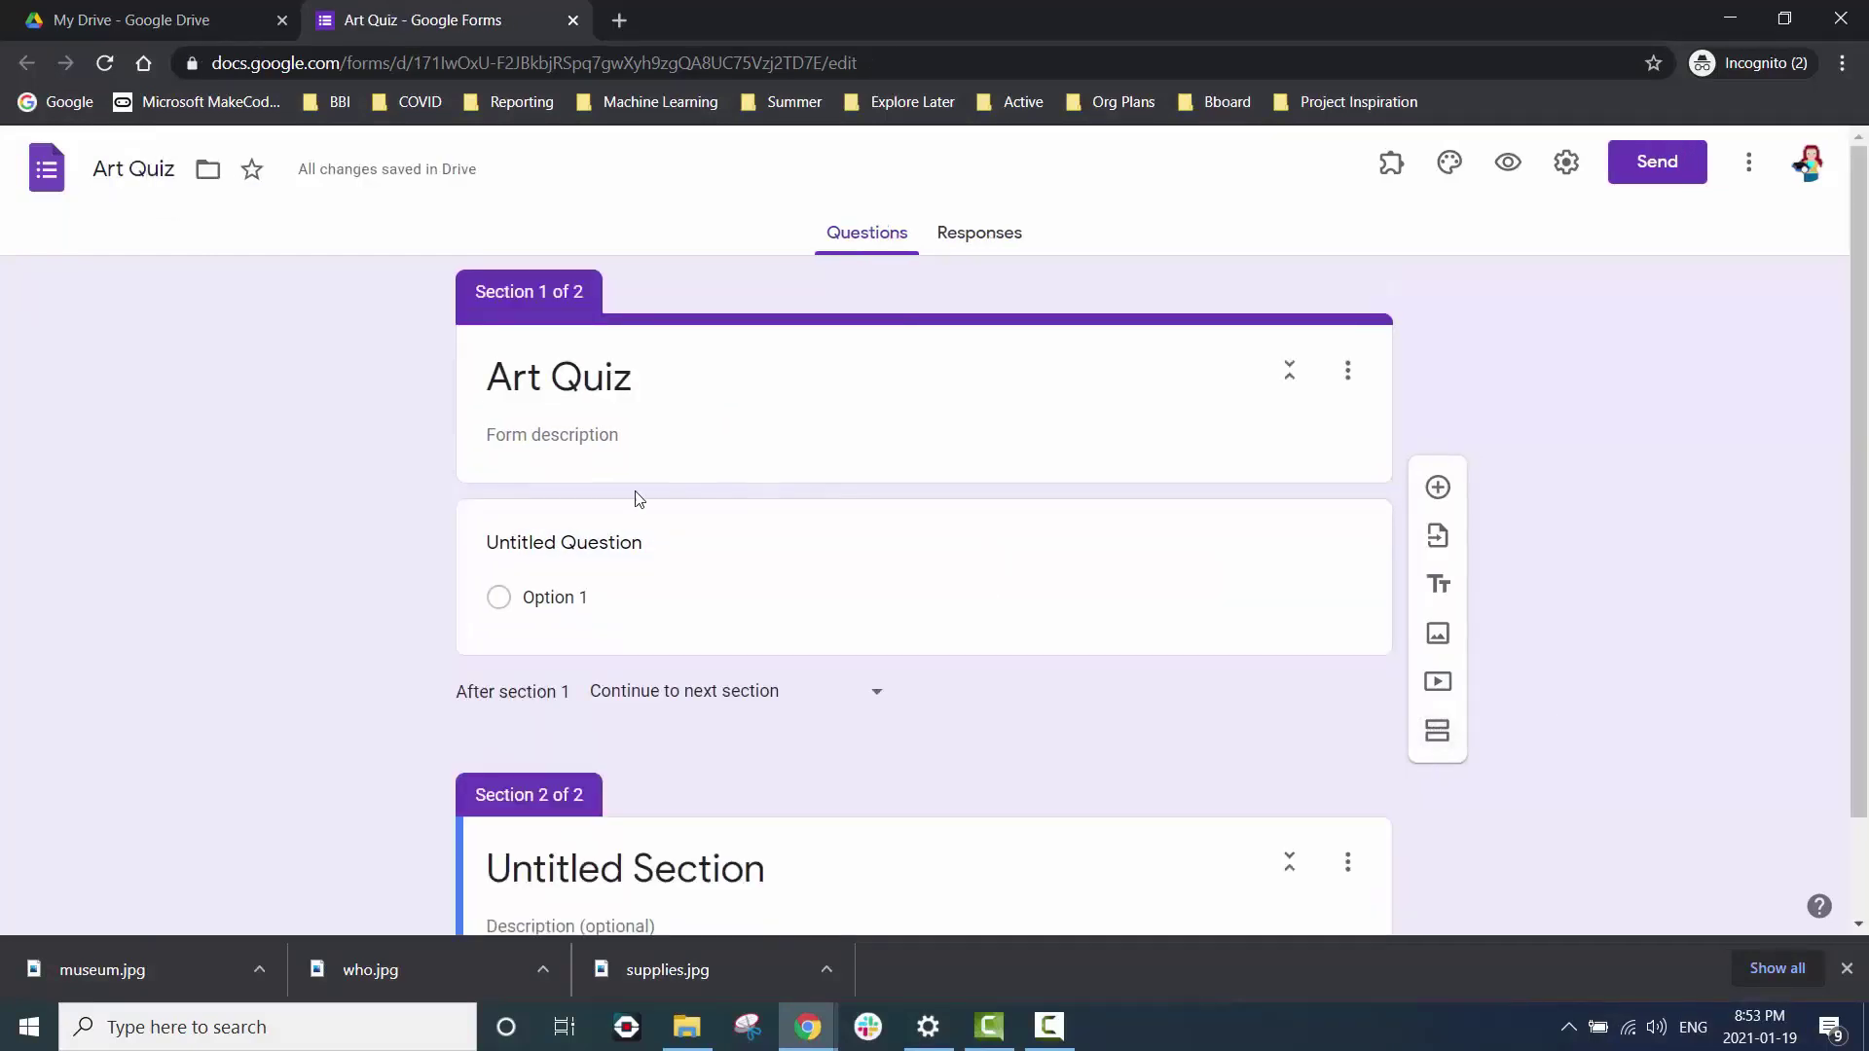
# Write the first question in section 1 as "What colours do you mix to create green?".
pyautogui.click(612, 555)
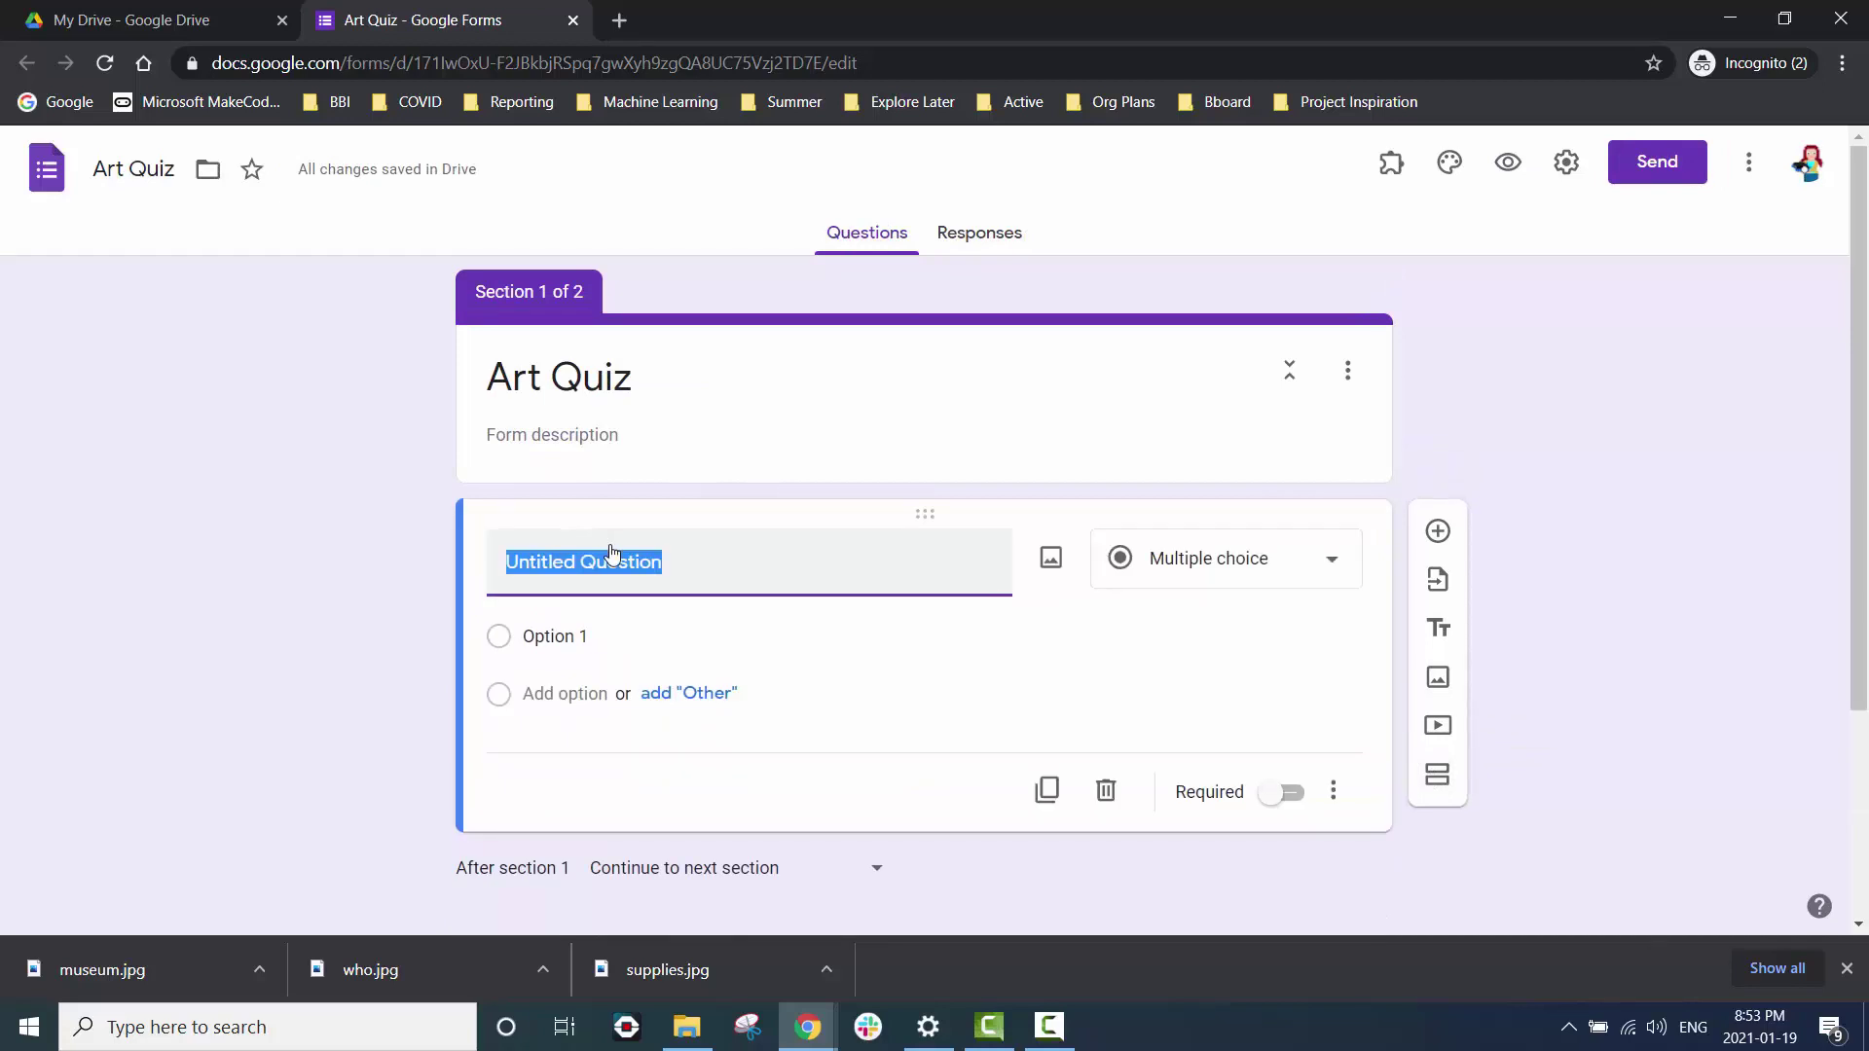
pyautogui.write('What colo')
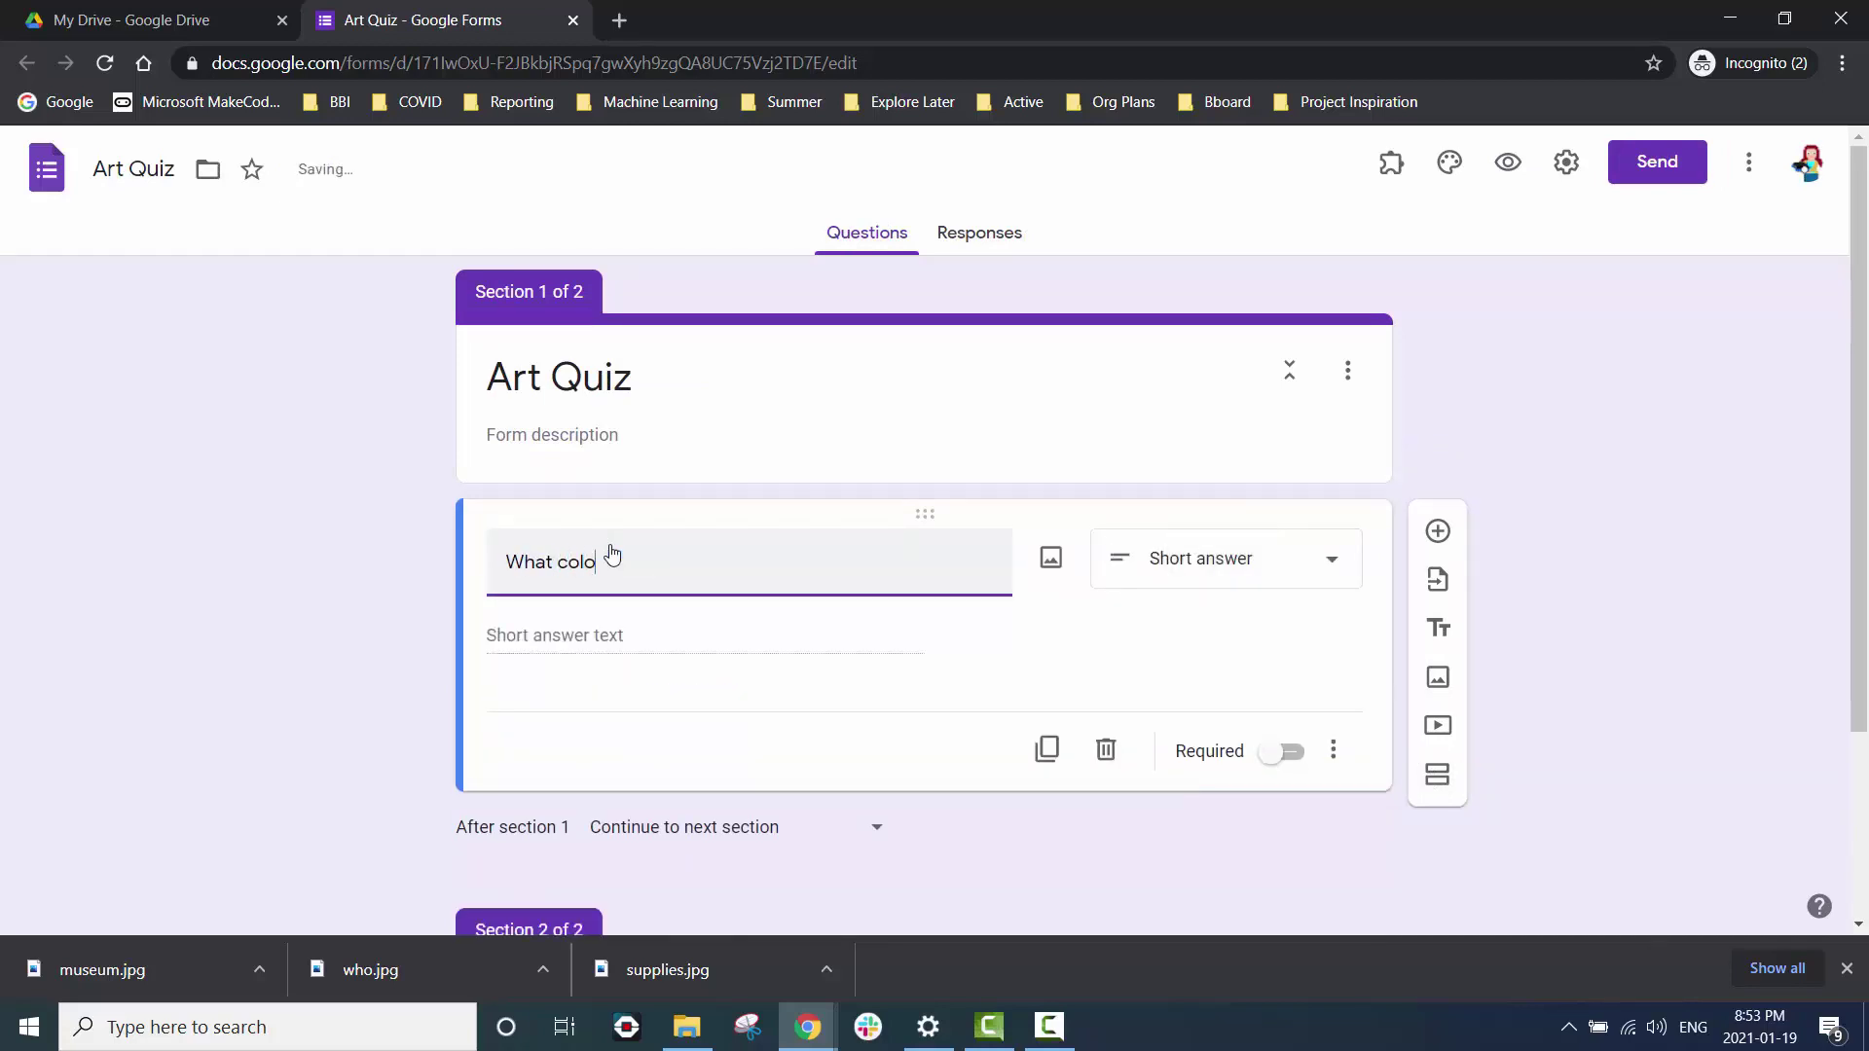
pyautogui.write('ur do you mix to greaa')
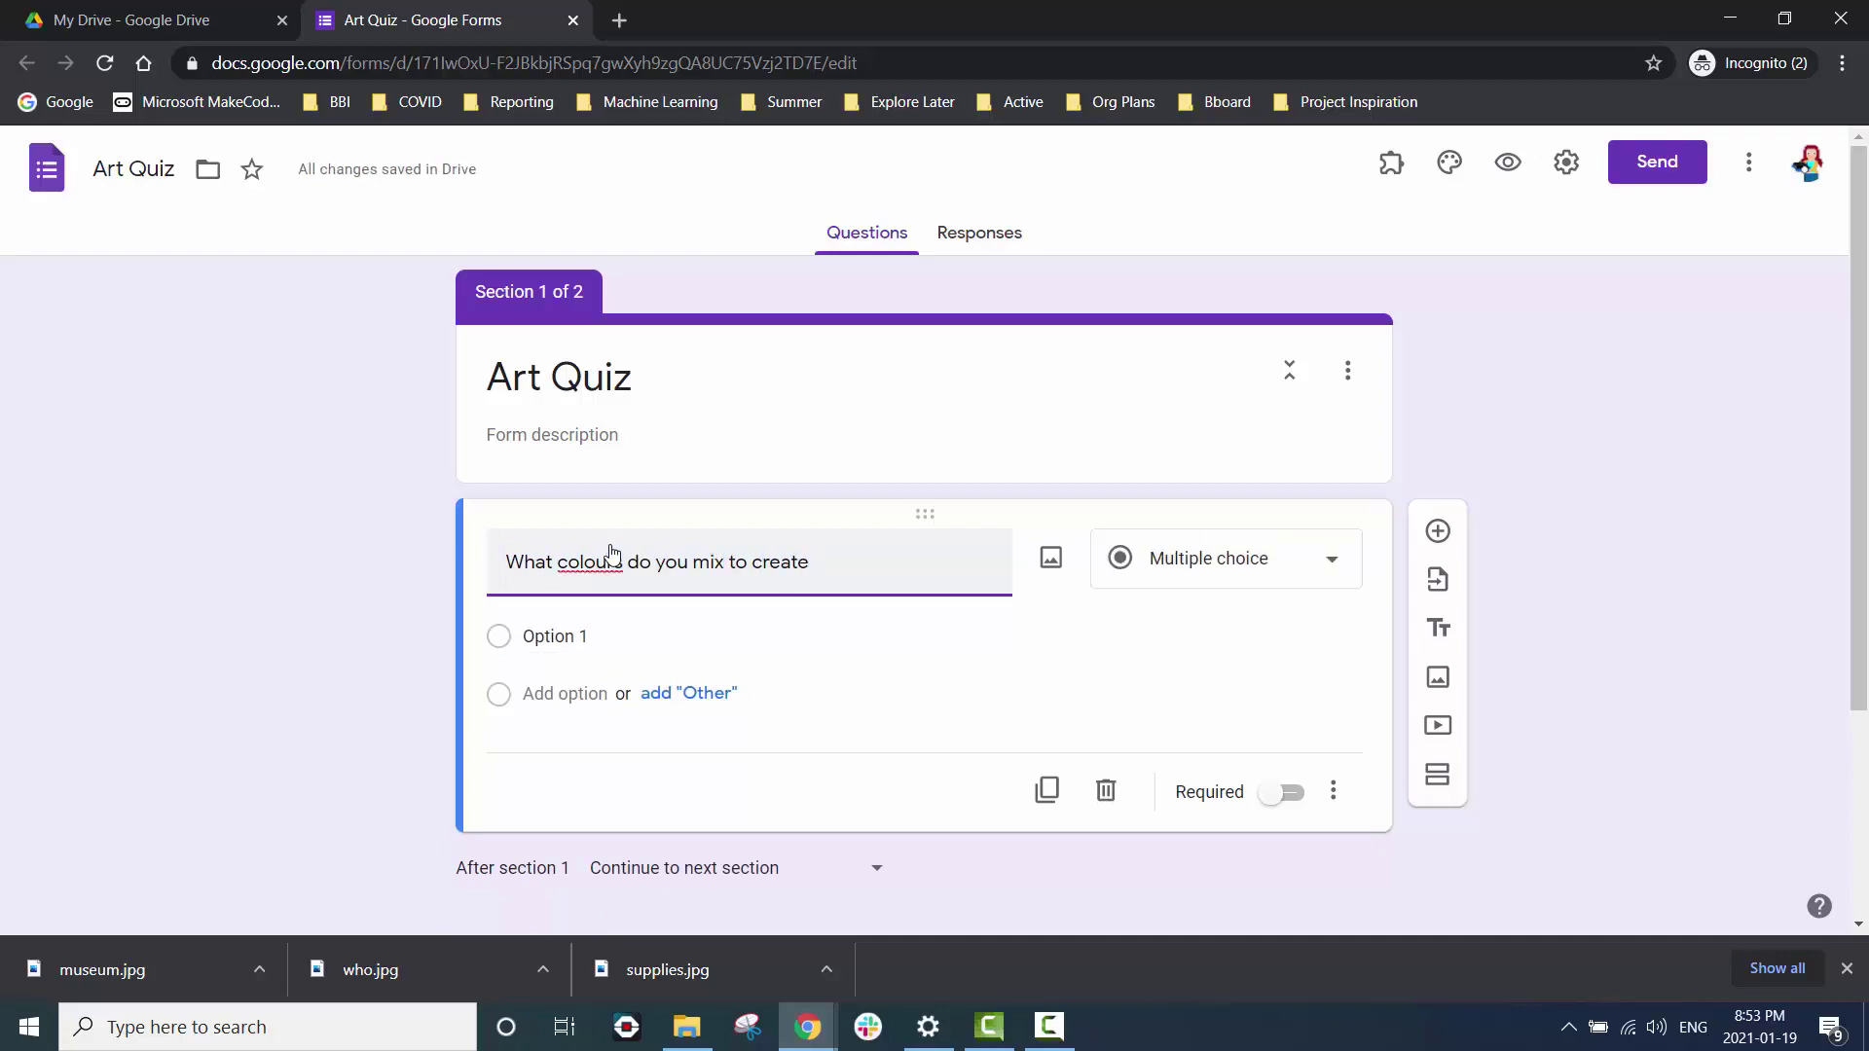
pyautogui.write(' green?')
# Give the green question the answer options Yellow and Red, Blue and white, Blue and Yellow, and Blue and Orange.
pyautogui.click(543, 638)
pyautogui.write('Yellow and Red')
pyautogui.press('Return')
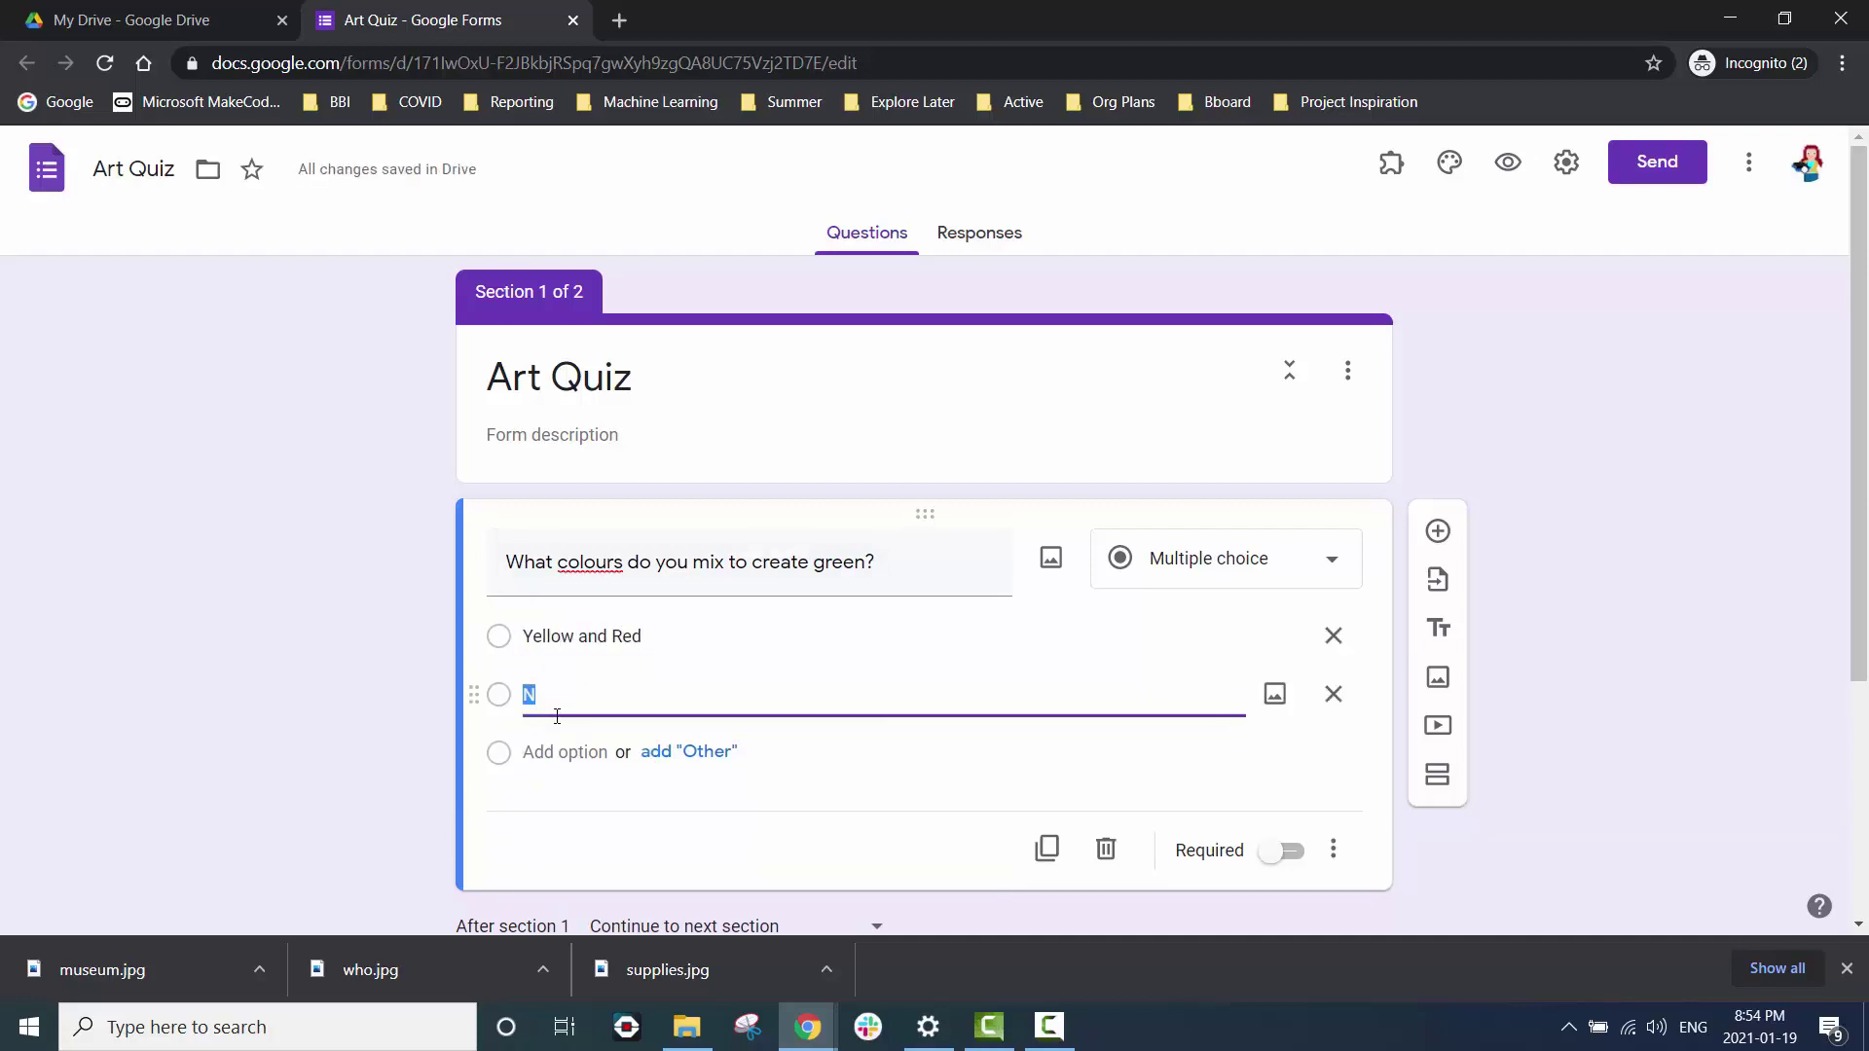
pyautogui.write('Blue and white')
pyautogui.press('Return')
pyautogui.write('Blue and Y')
pyautogui.press('Return')
pyautogui.write('Blue and Orange')
# Title section 2 "Level 1 Question 2".
pyautogui.scroll(-2, 1590, 750)
pyautogui.click(1438, 602)
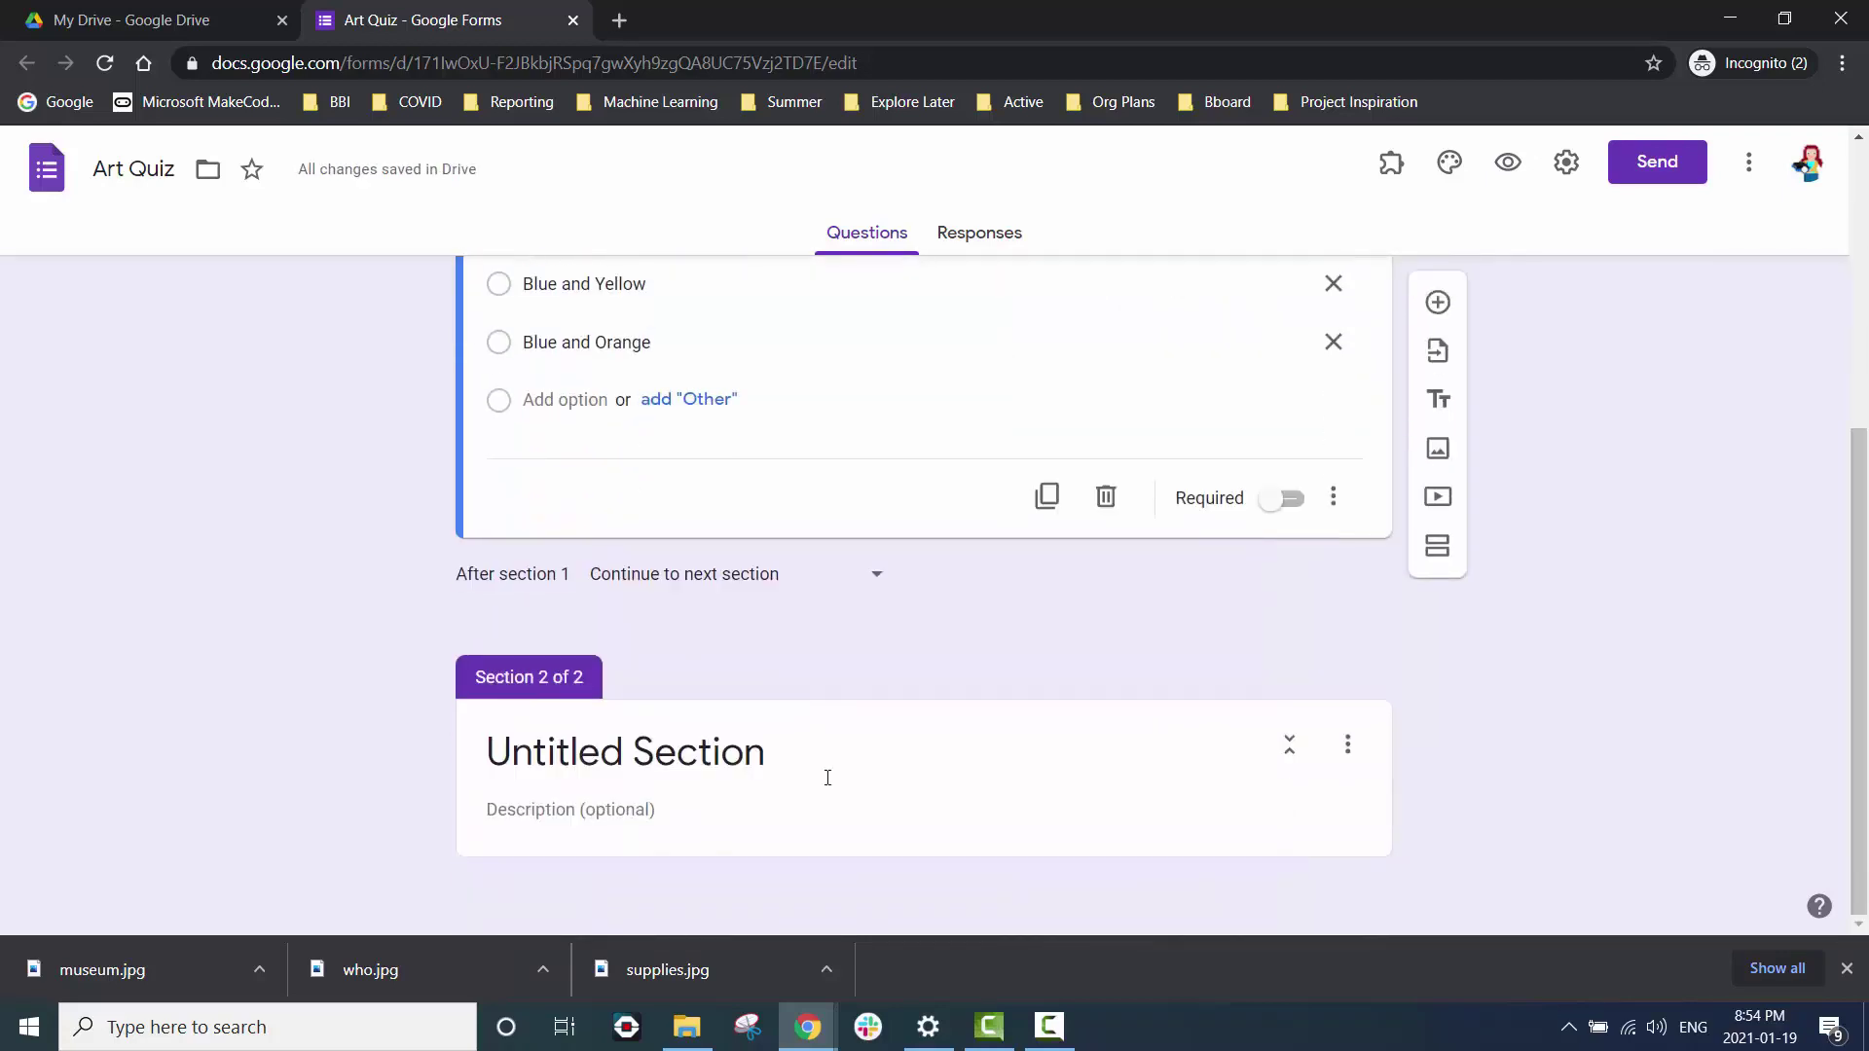
pyautogui.write('Level 1 guw')
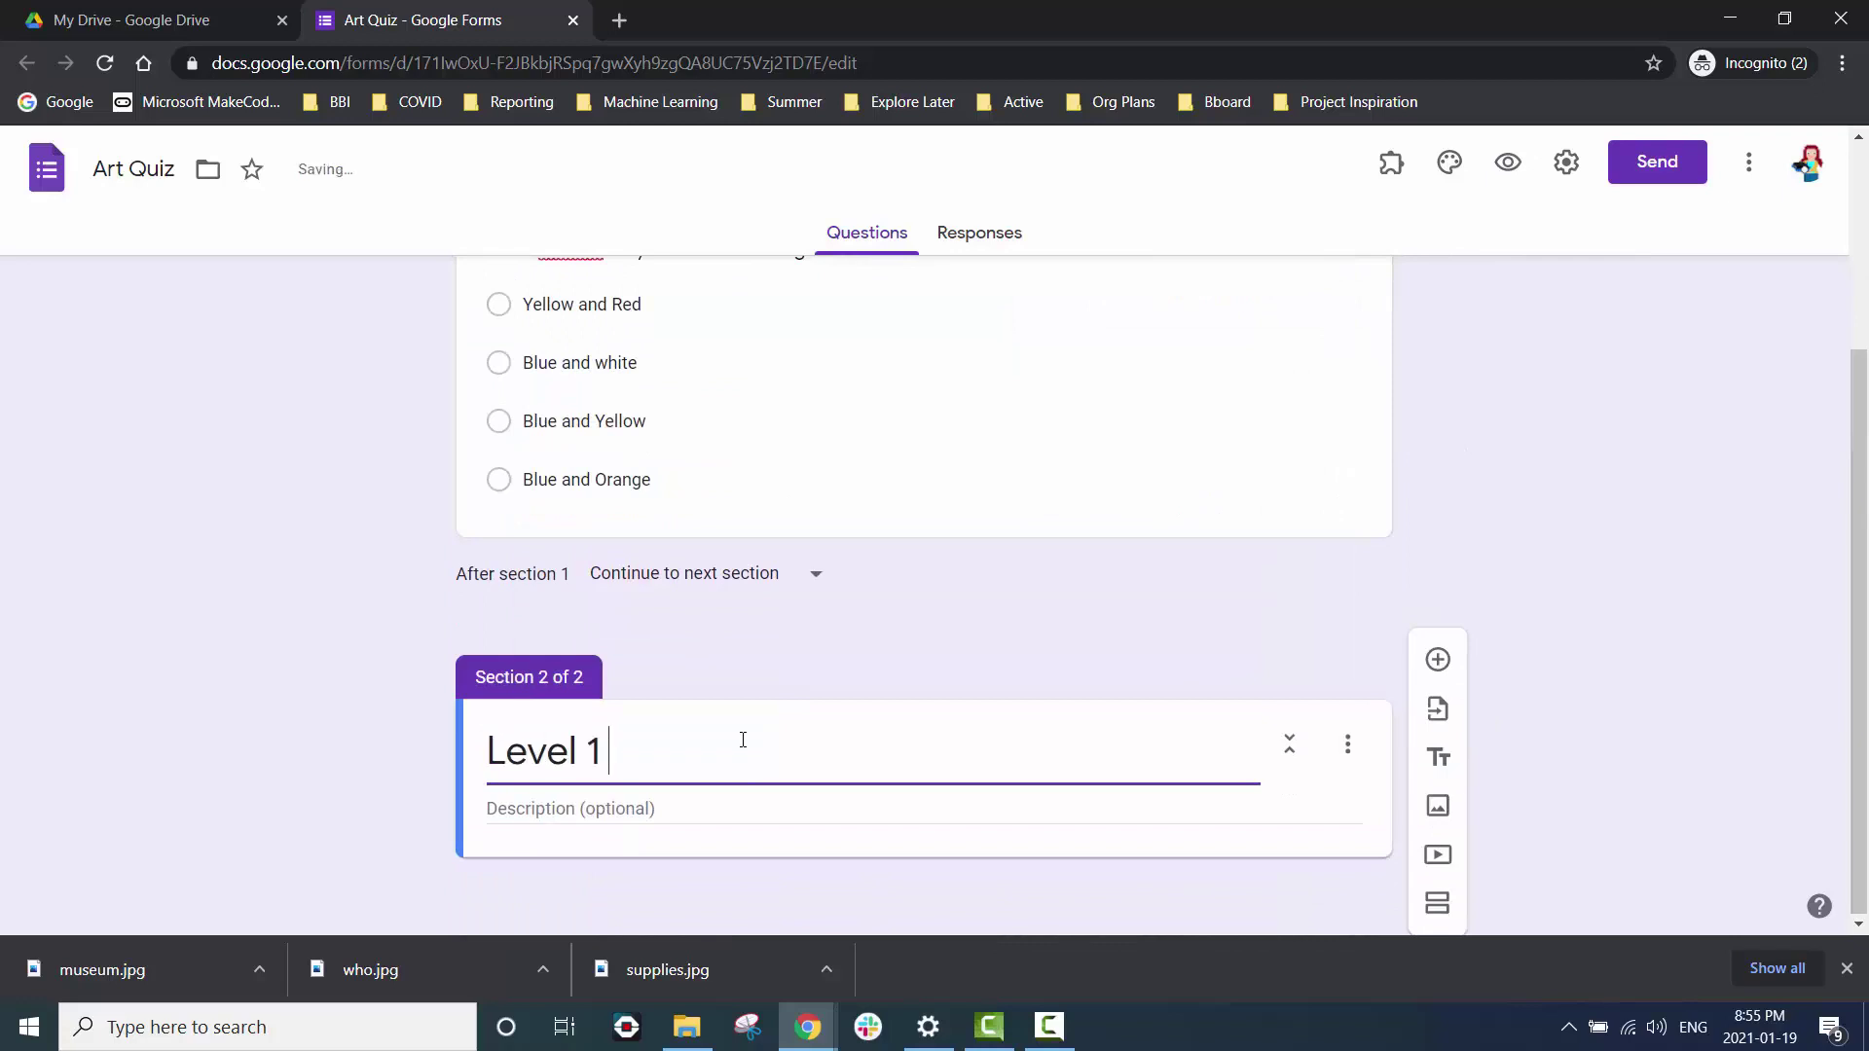
pyautogui.press('BackSpace')
pyautogui.press('BackSpace')
pyautogui.press('BackSpace')
pyautogui.write('Question 2')
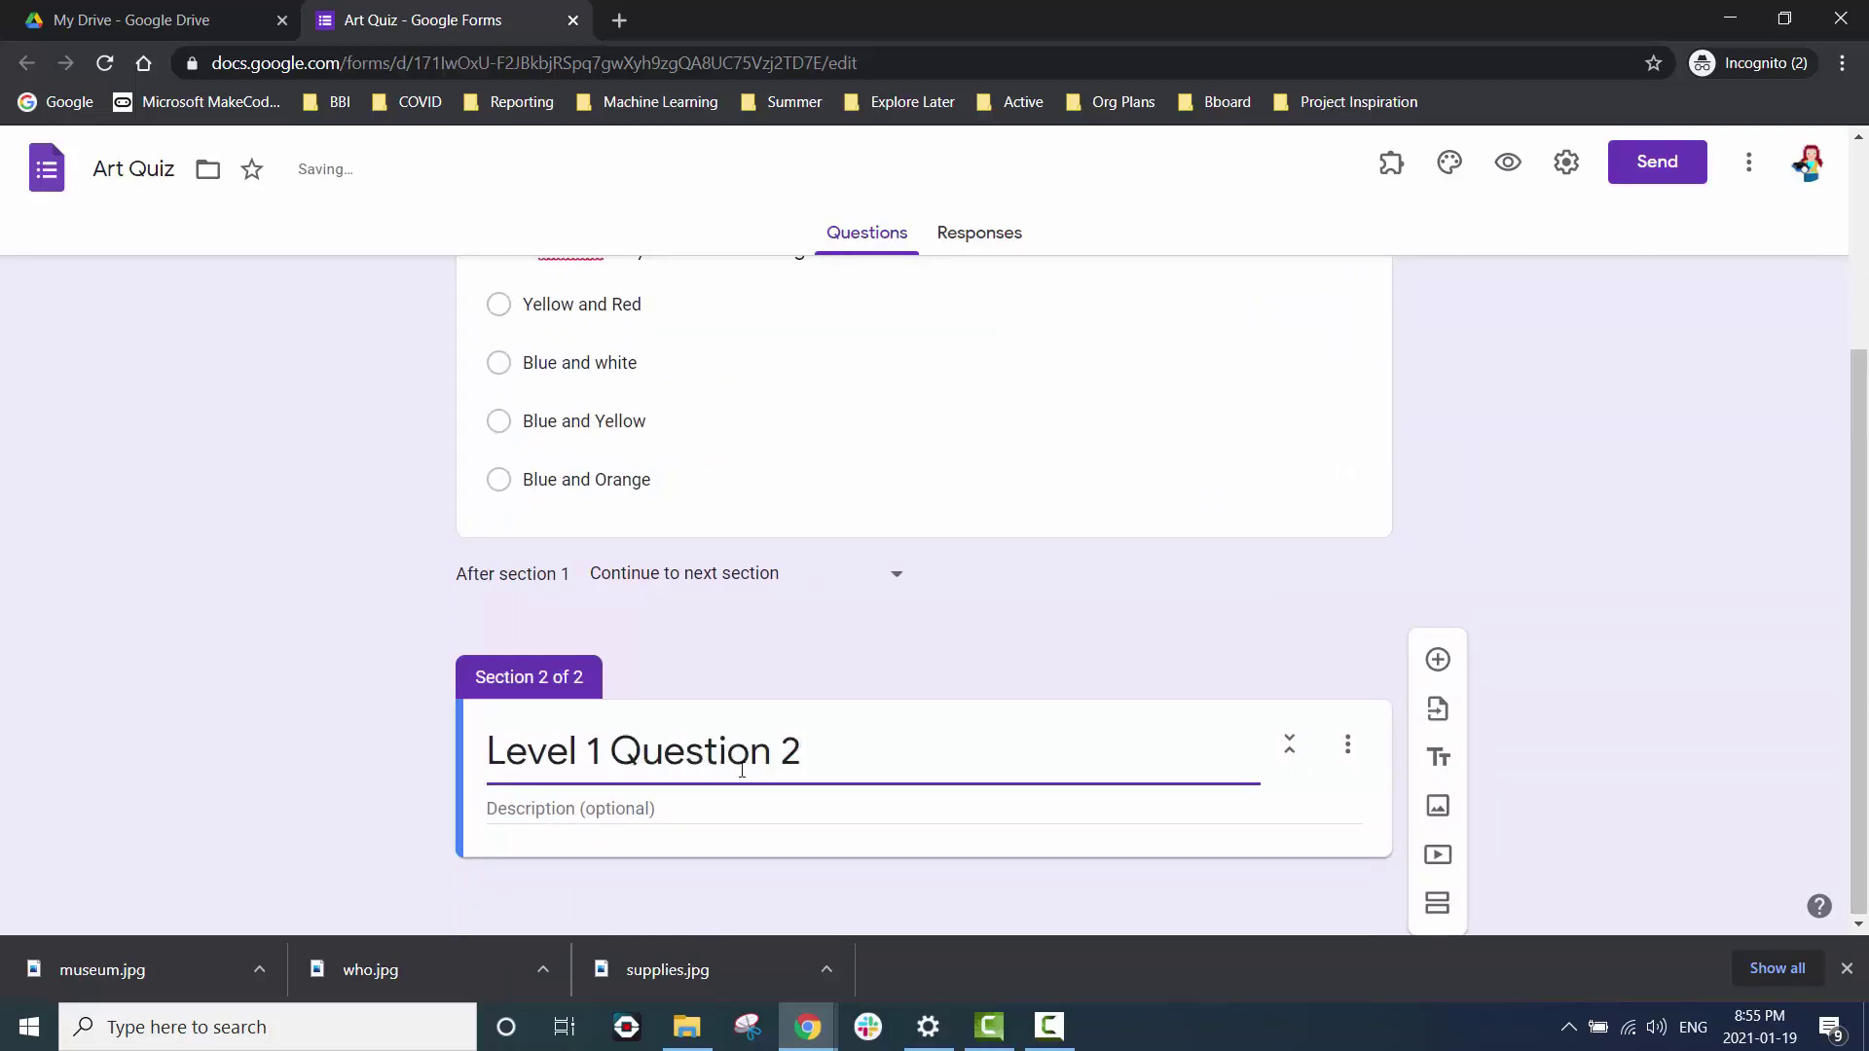
# Add a question to section 2 reading "What kind of paint is being used to create the following pieces of art?".
pyautogui.click(1438, 659)
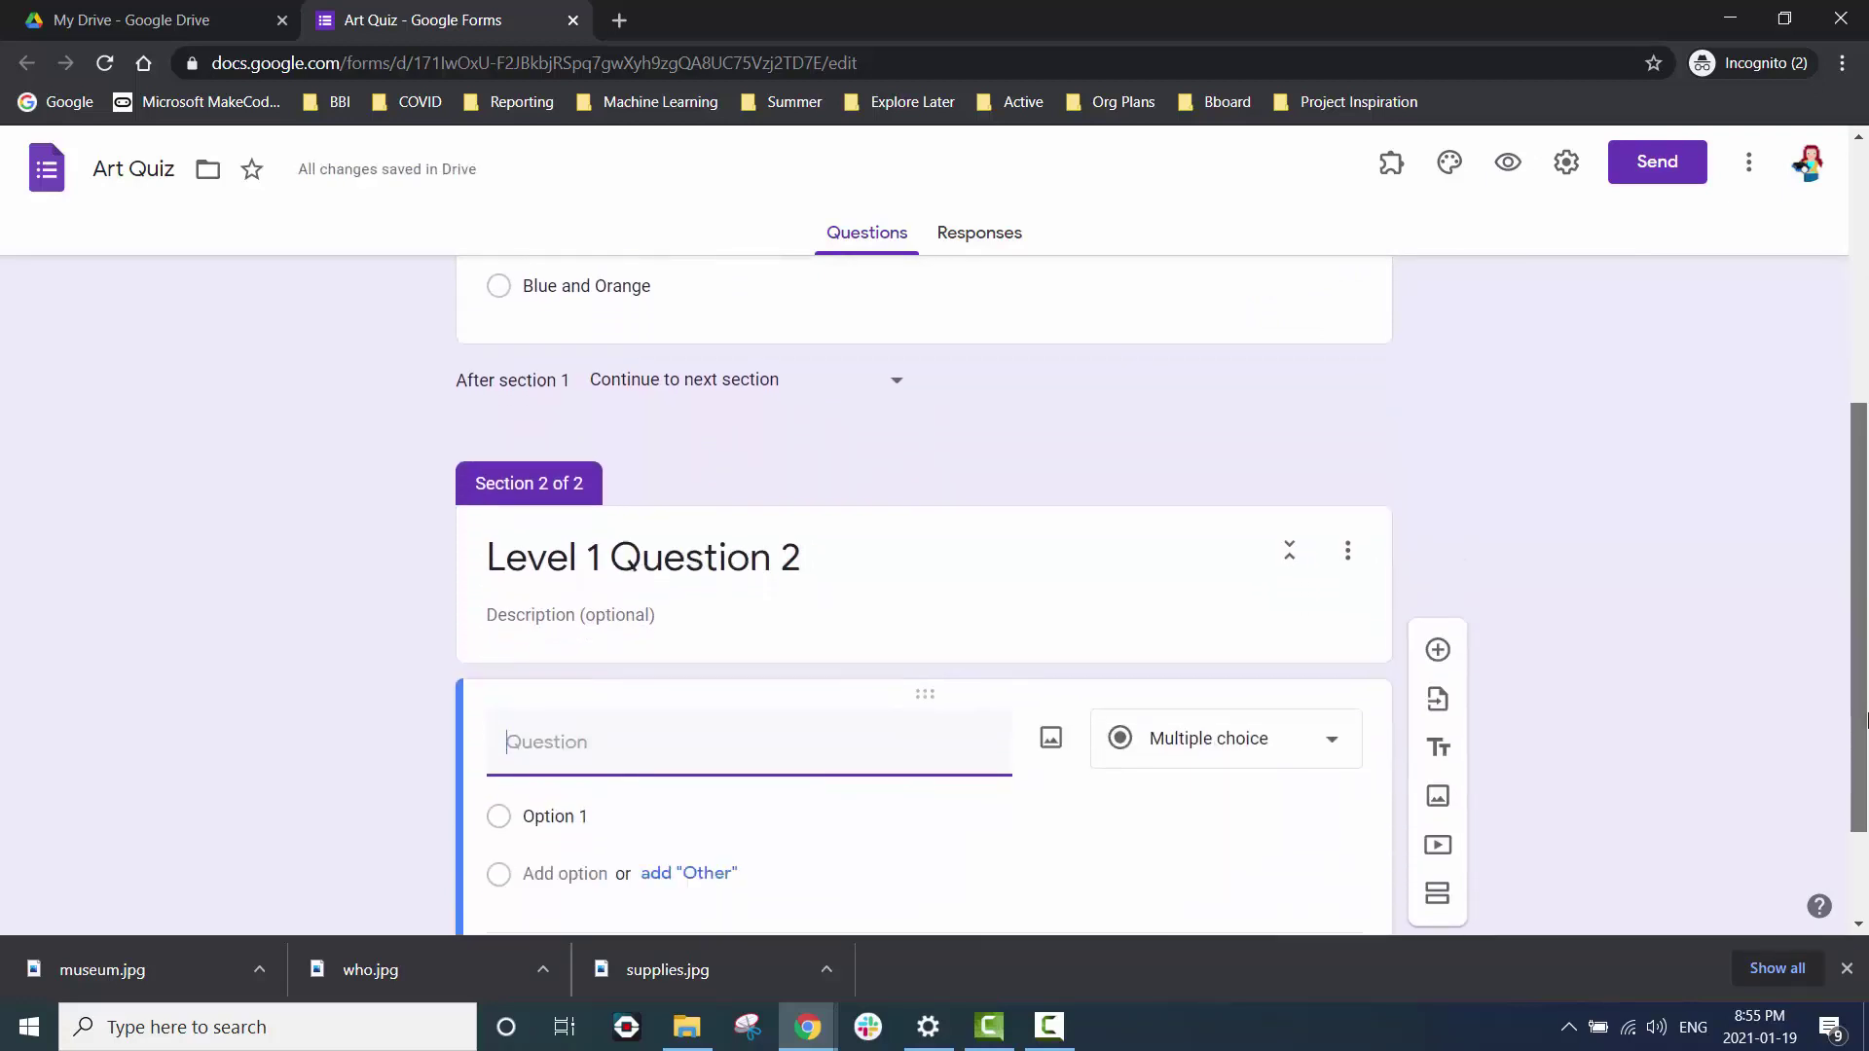
pyautogui.write('What kind of')
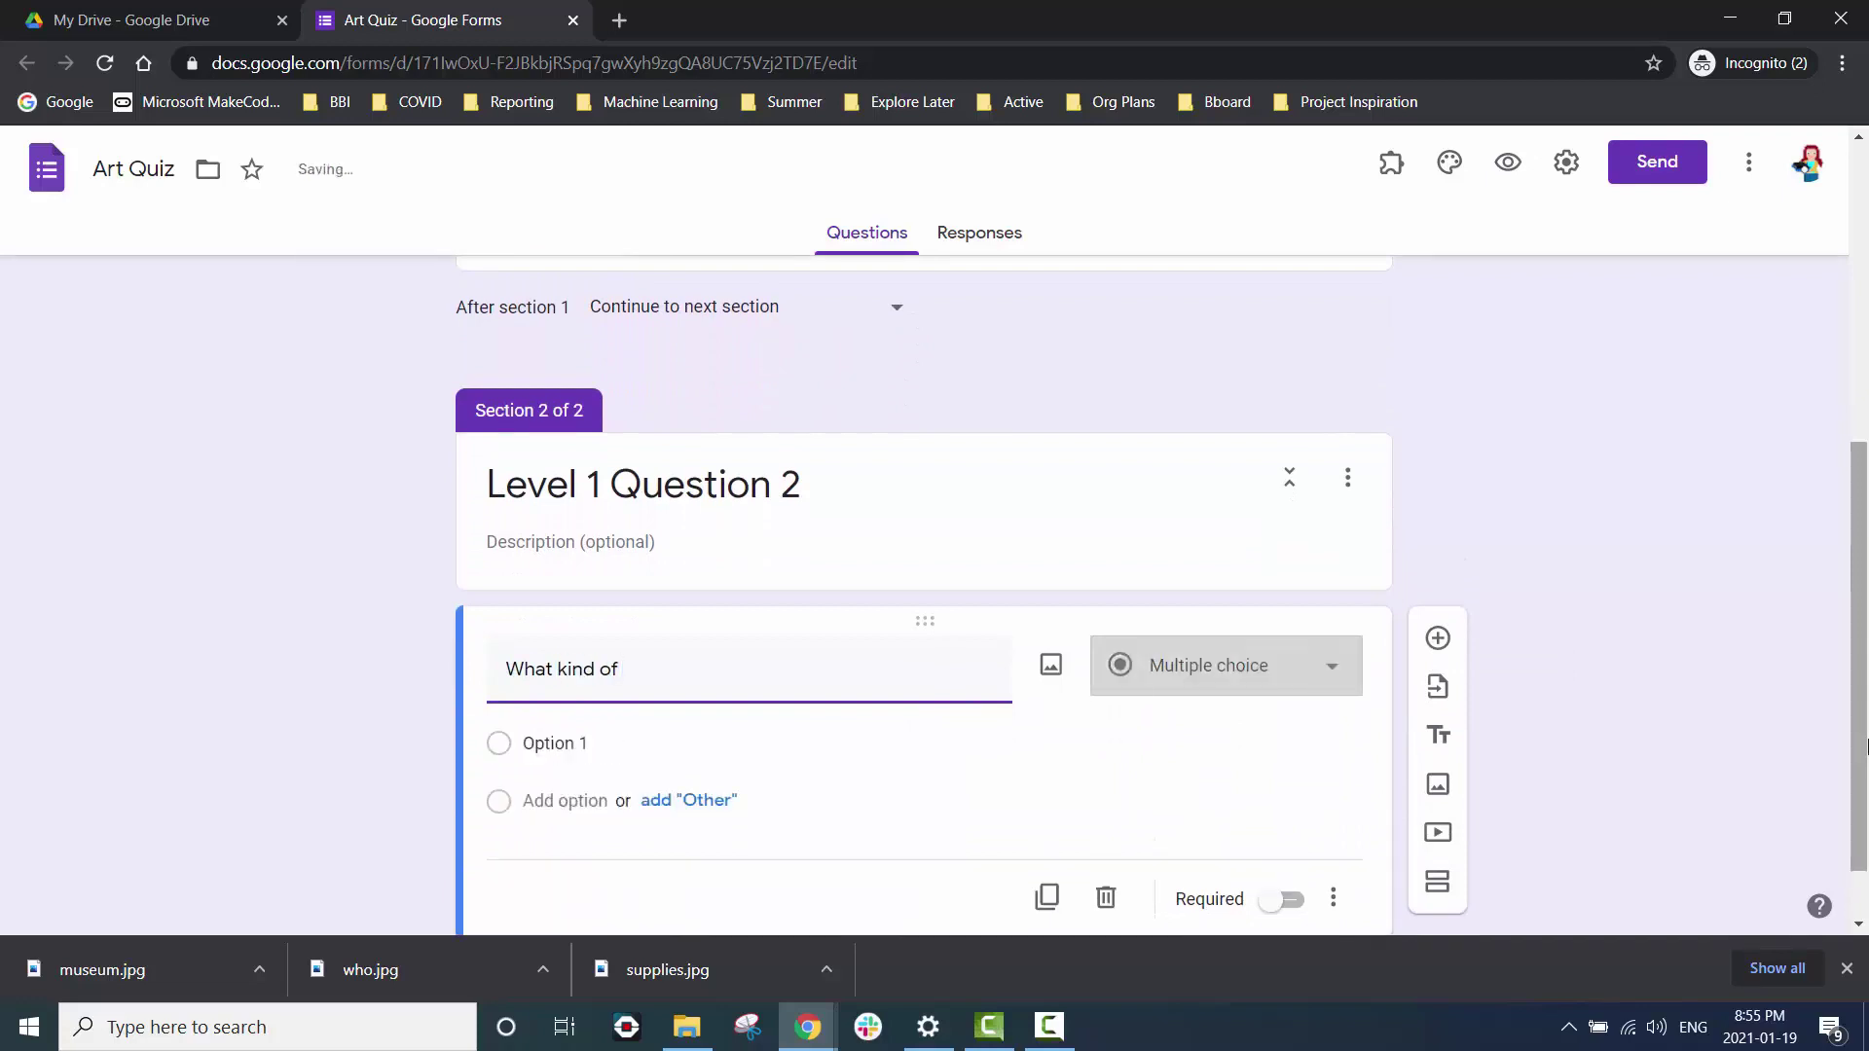
pyautogui.write(' paint is being used ')
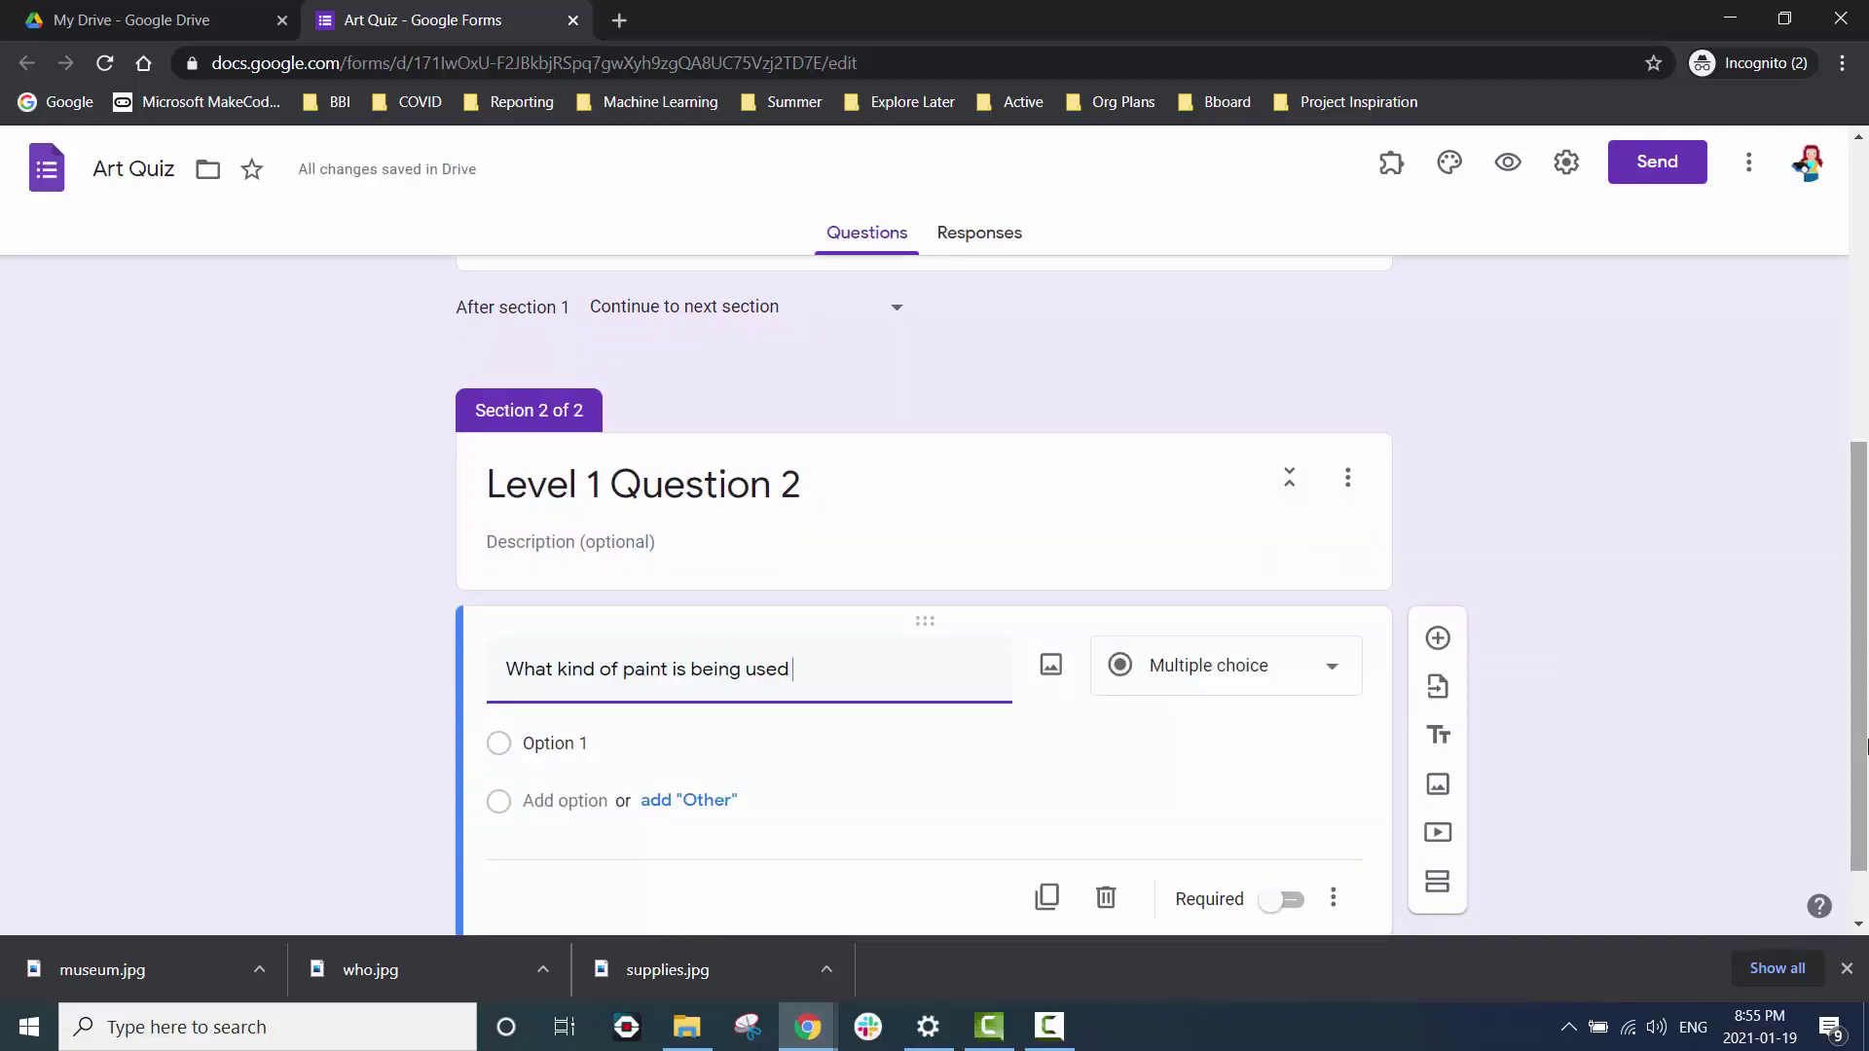
pyautogui.write('to create the following pieces of art?')
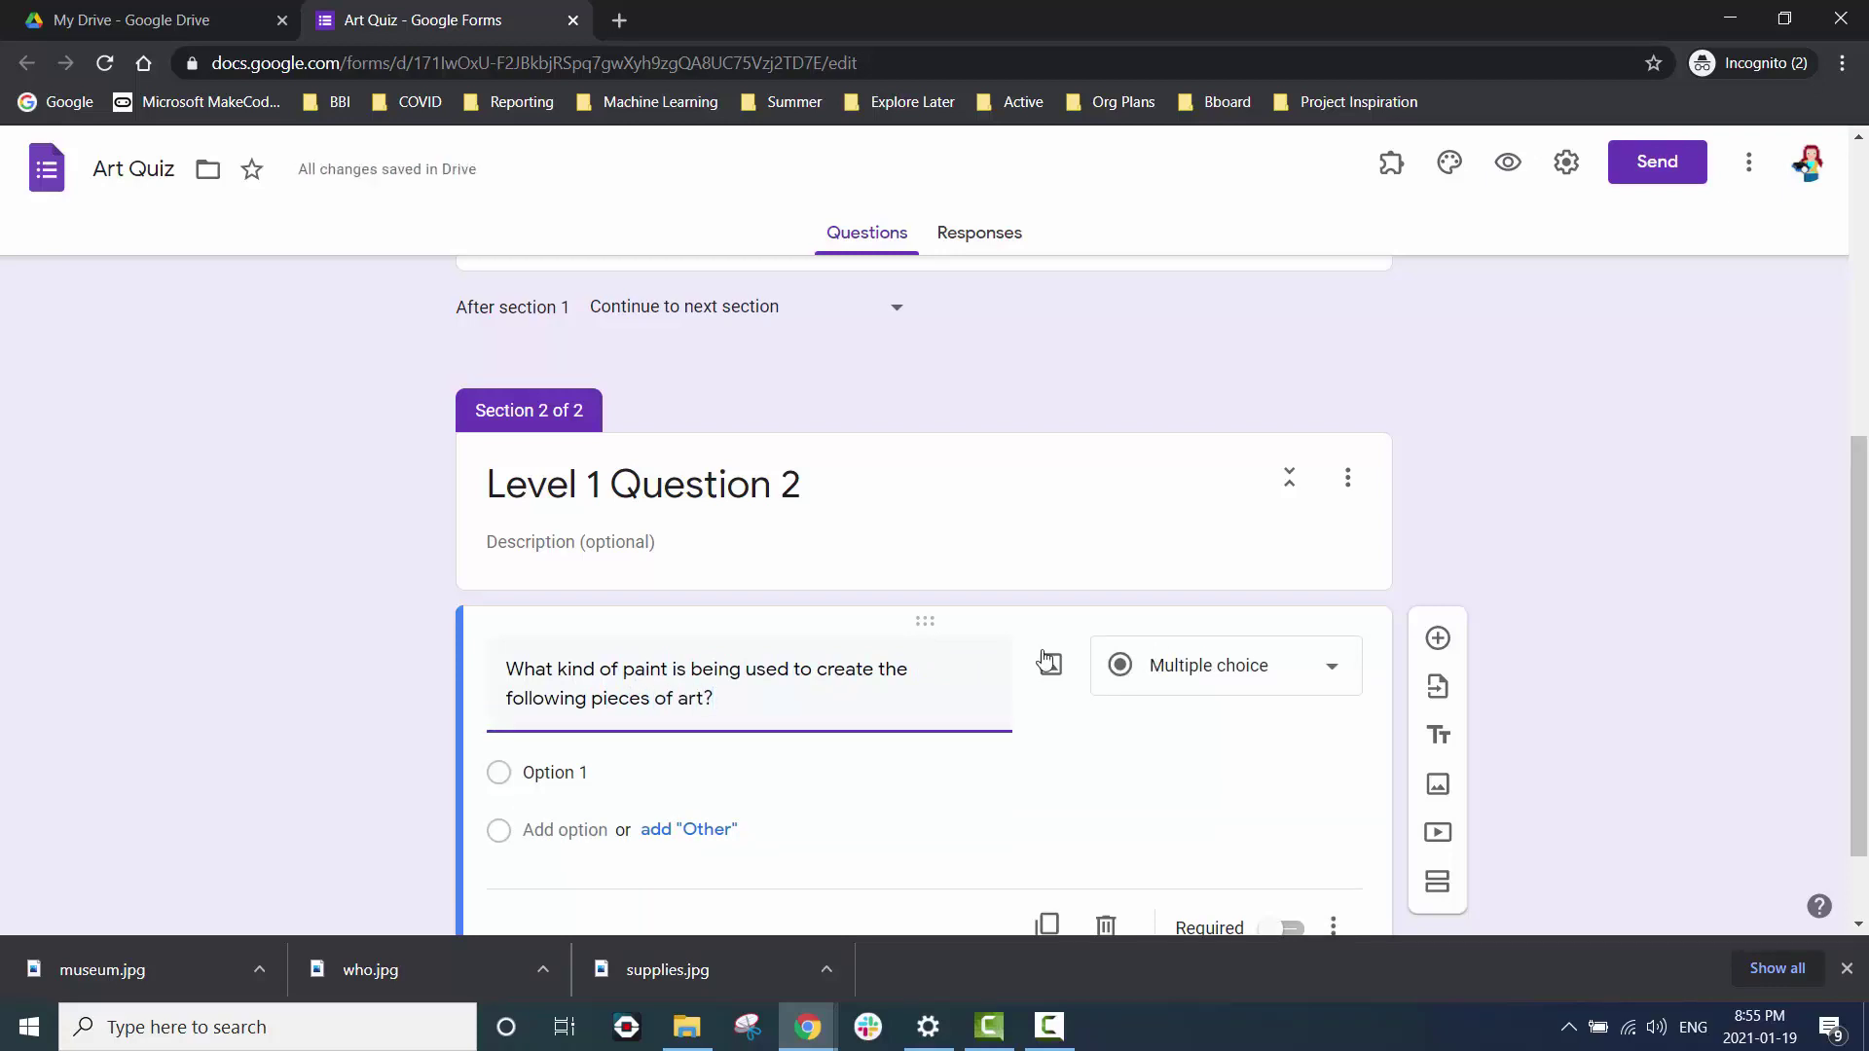
# Attach the "examples" image from the Downloads folder to the paint question.
pyautogui.click(1050, 664)
pyautogui.click(936, 685)
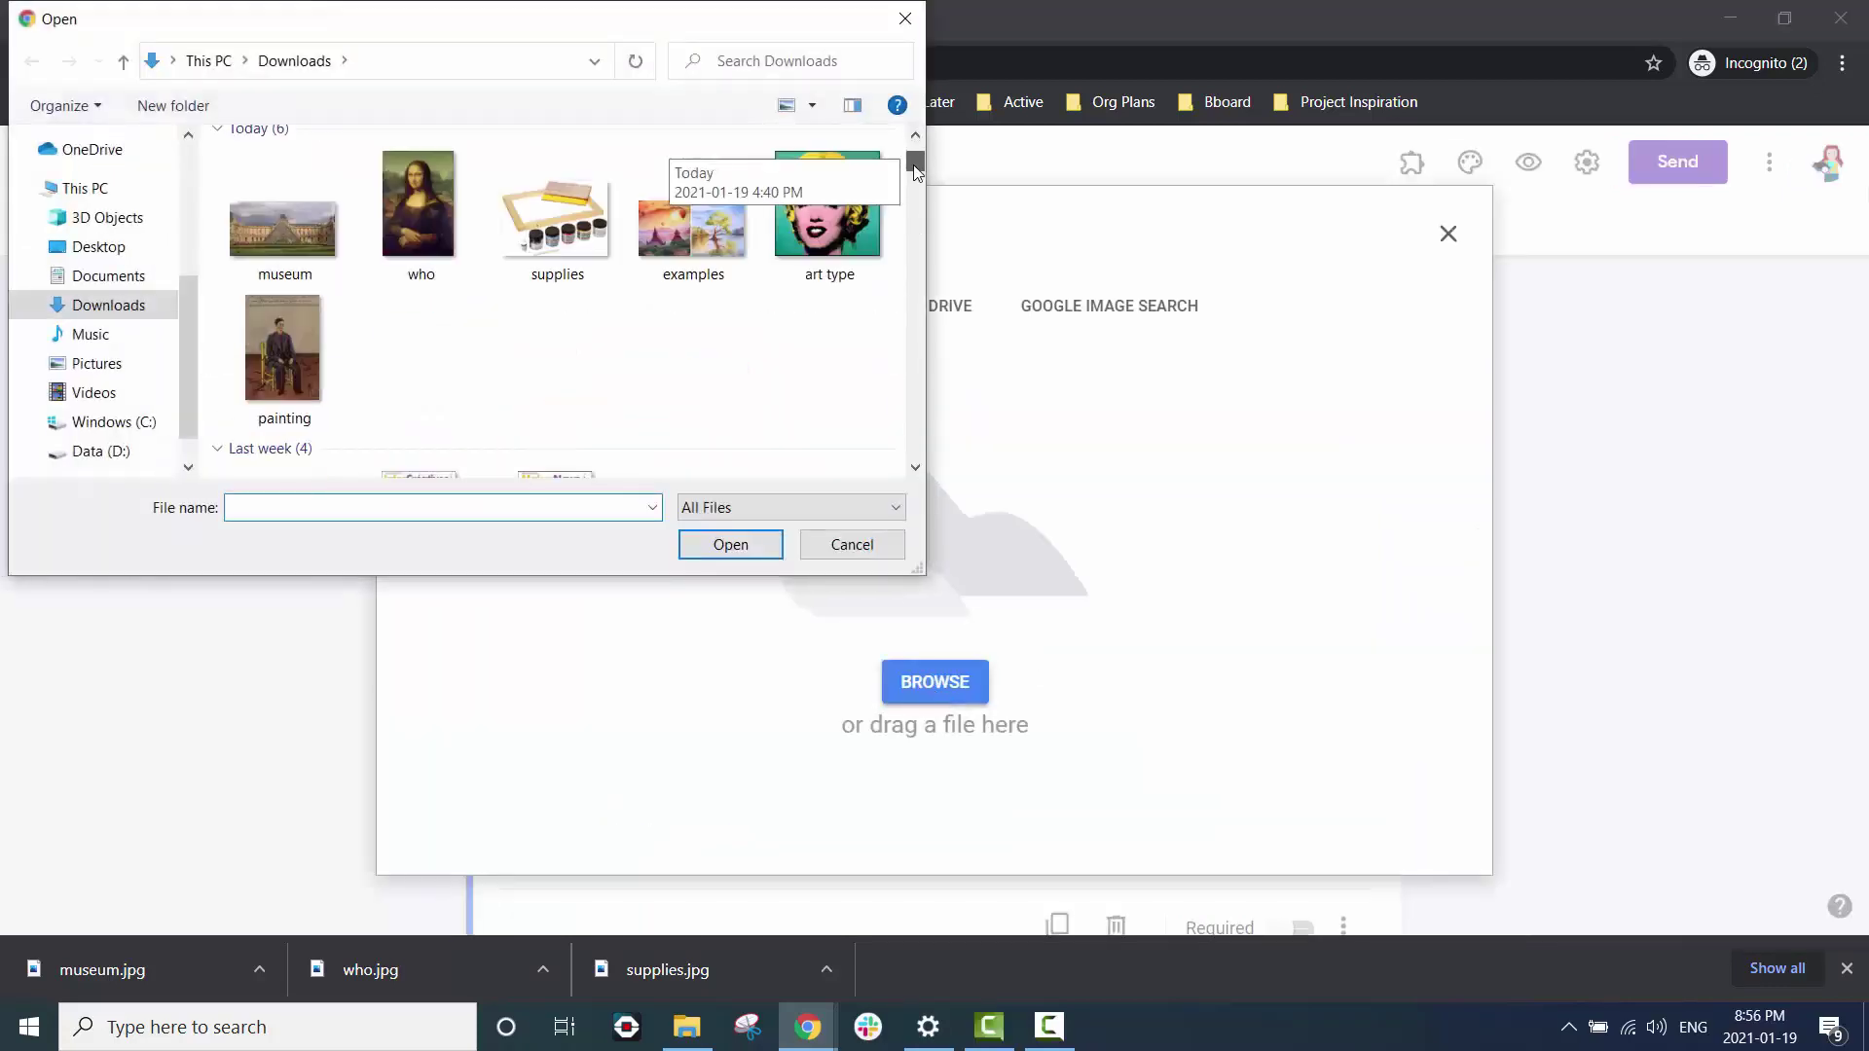
pyautogui.click(692, 321)
pyautogui.doubleClick(693, 322)
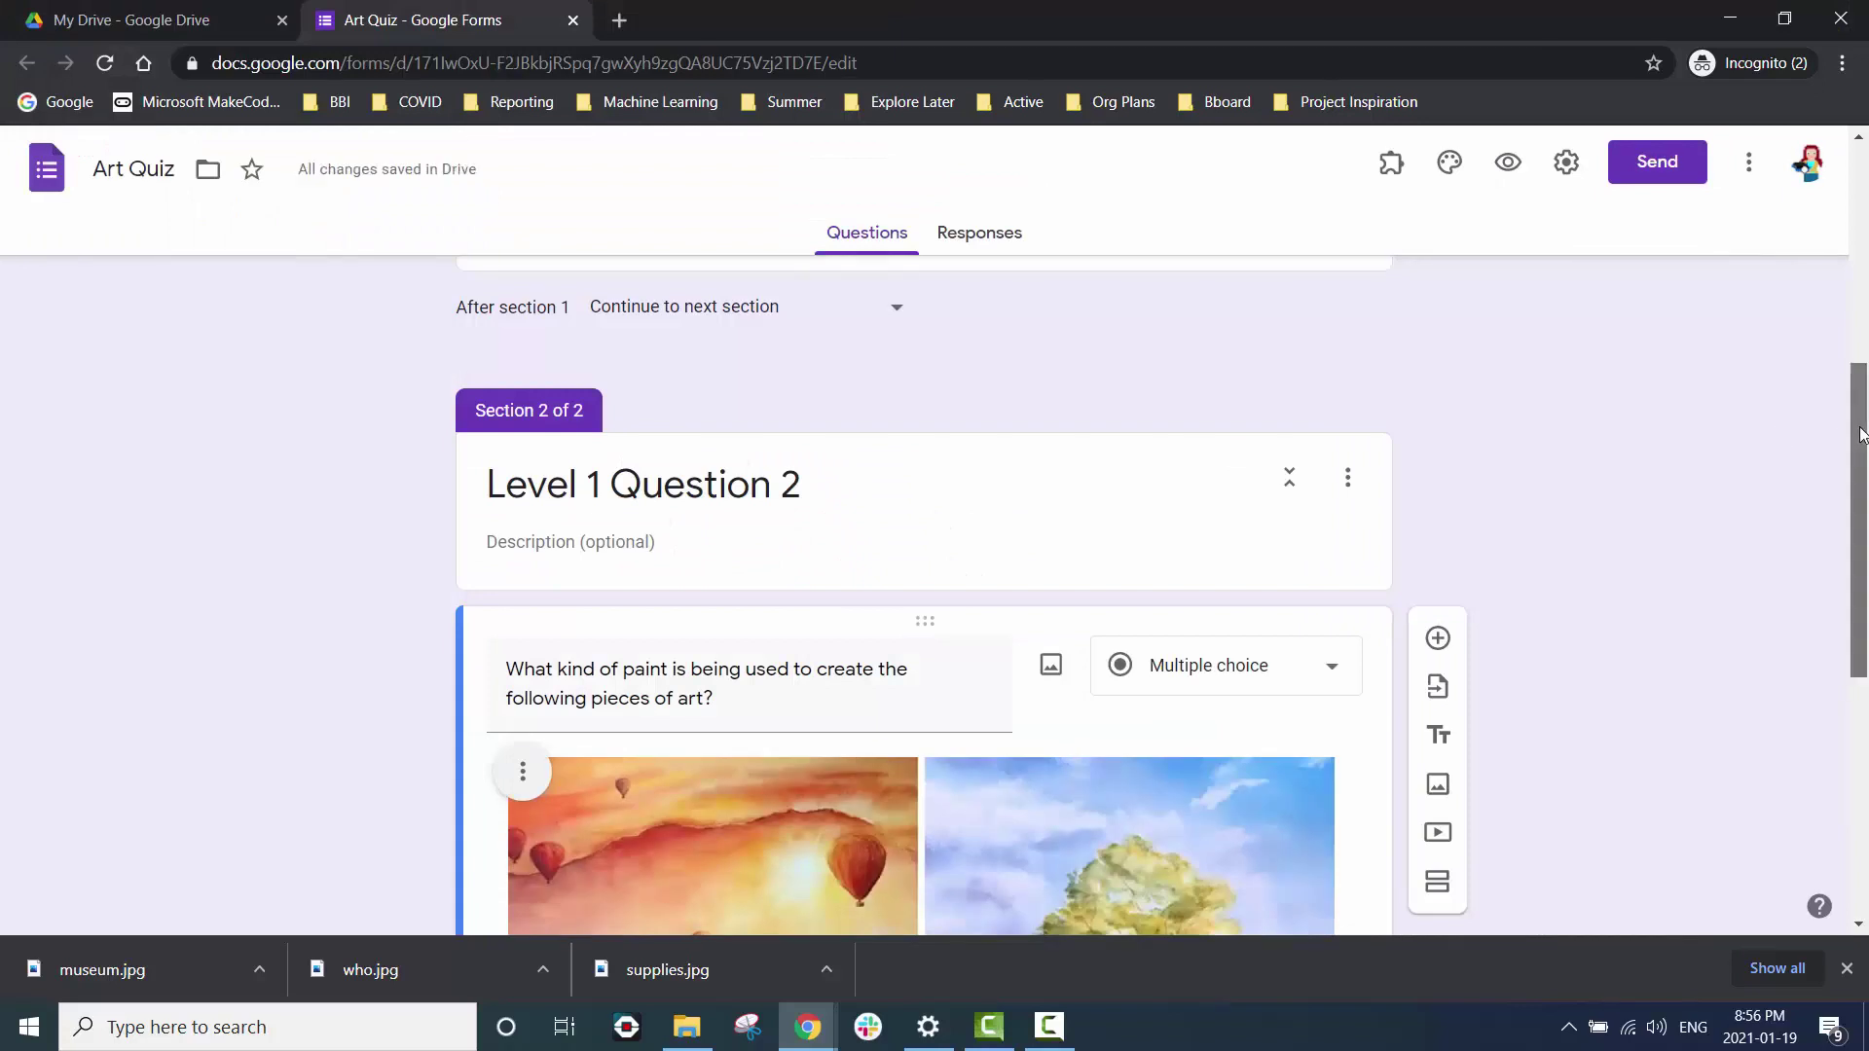
# Enter Acrylic Paint, Oil Paint and Water Colour Paint as answer options for the paint question.
pyautogui.scroll(-5, 571, 785)
pyautogui.click(570, 784)
pyautogui.write('Acrylic')
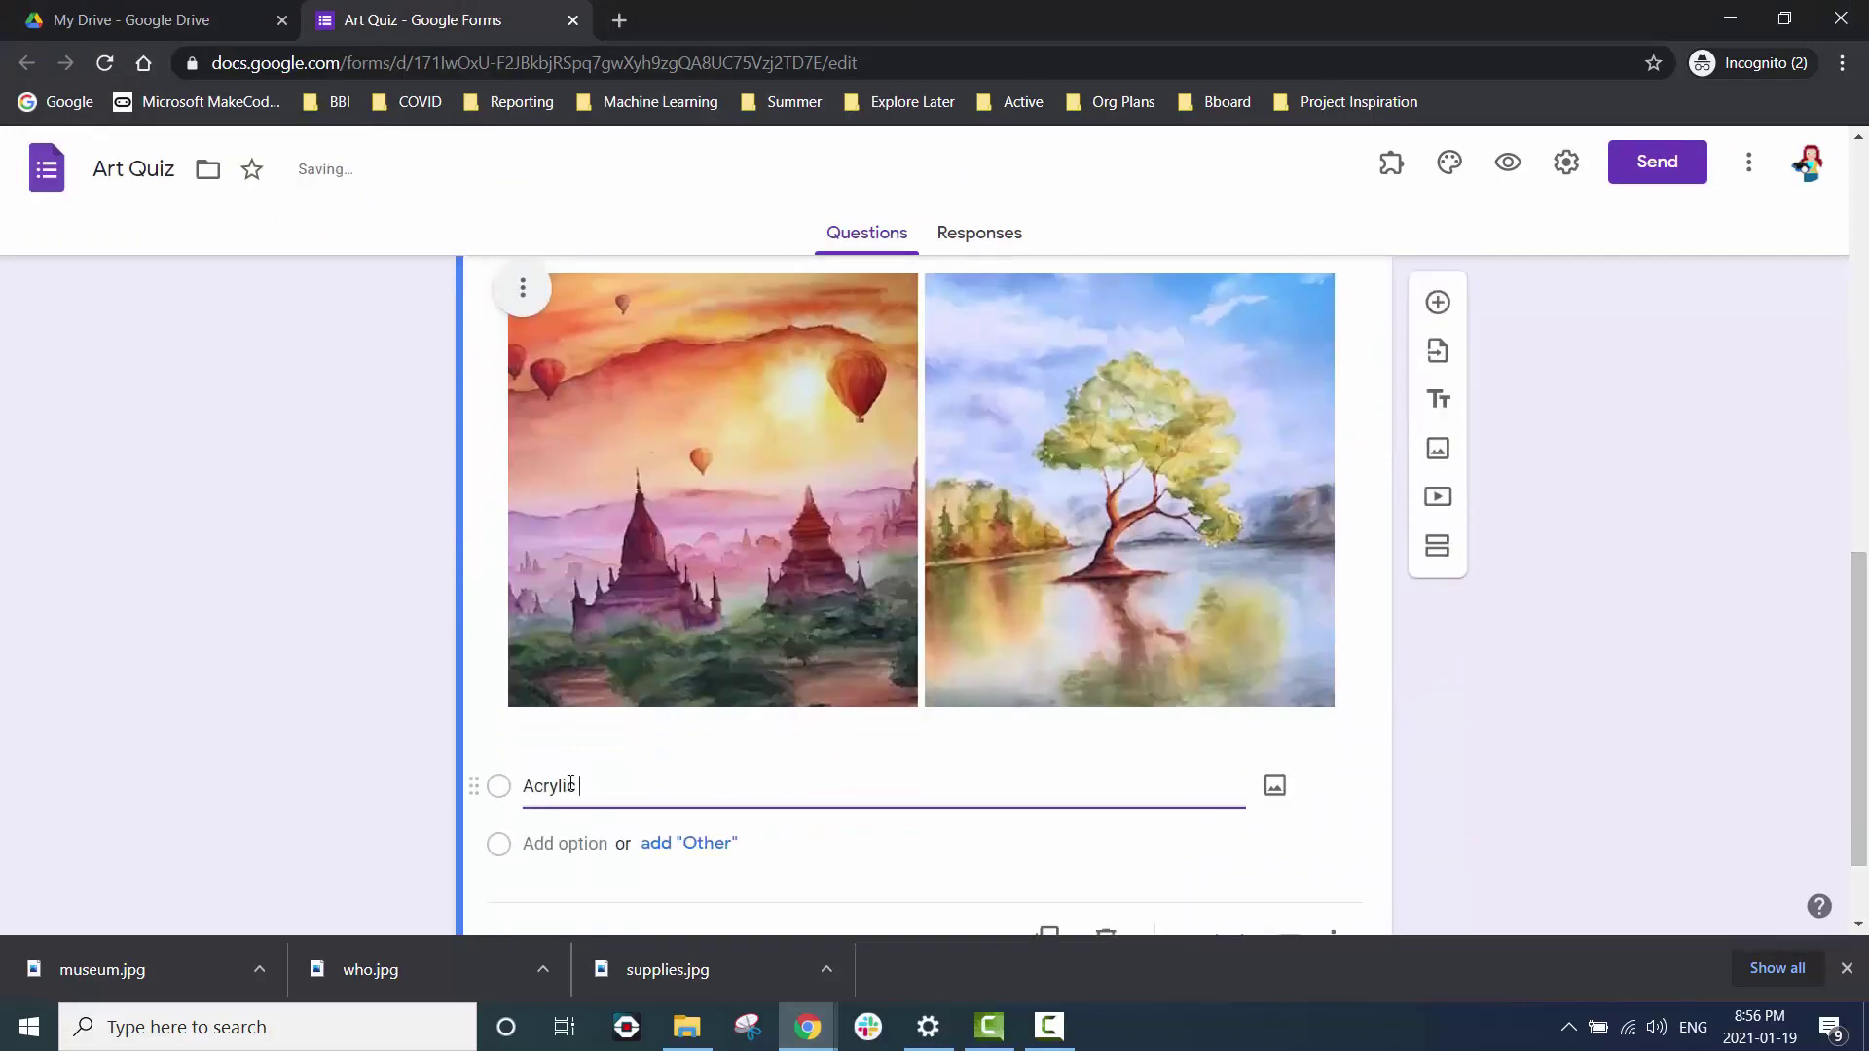
pyautogui.write(' Paint')
pyautogui.press('Return')
pyautogui.write('Oil Paint')
pyautogui.press('Return')
pyautogui.write('Water Colour Paint')
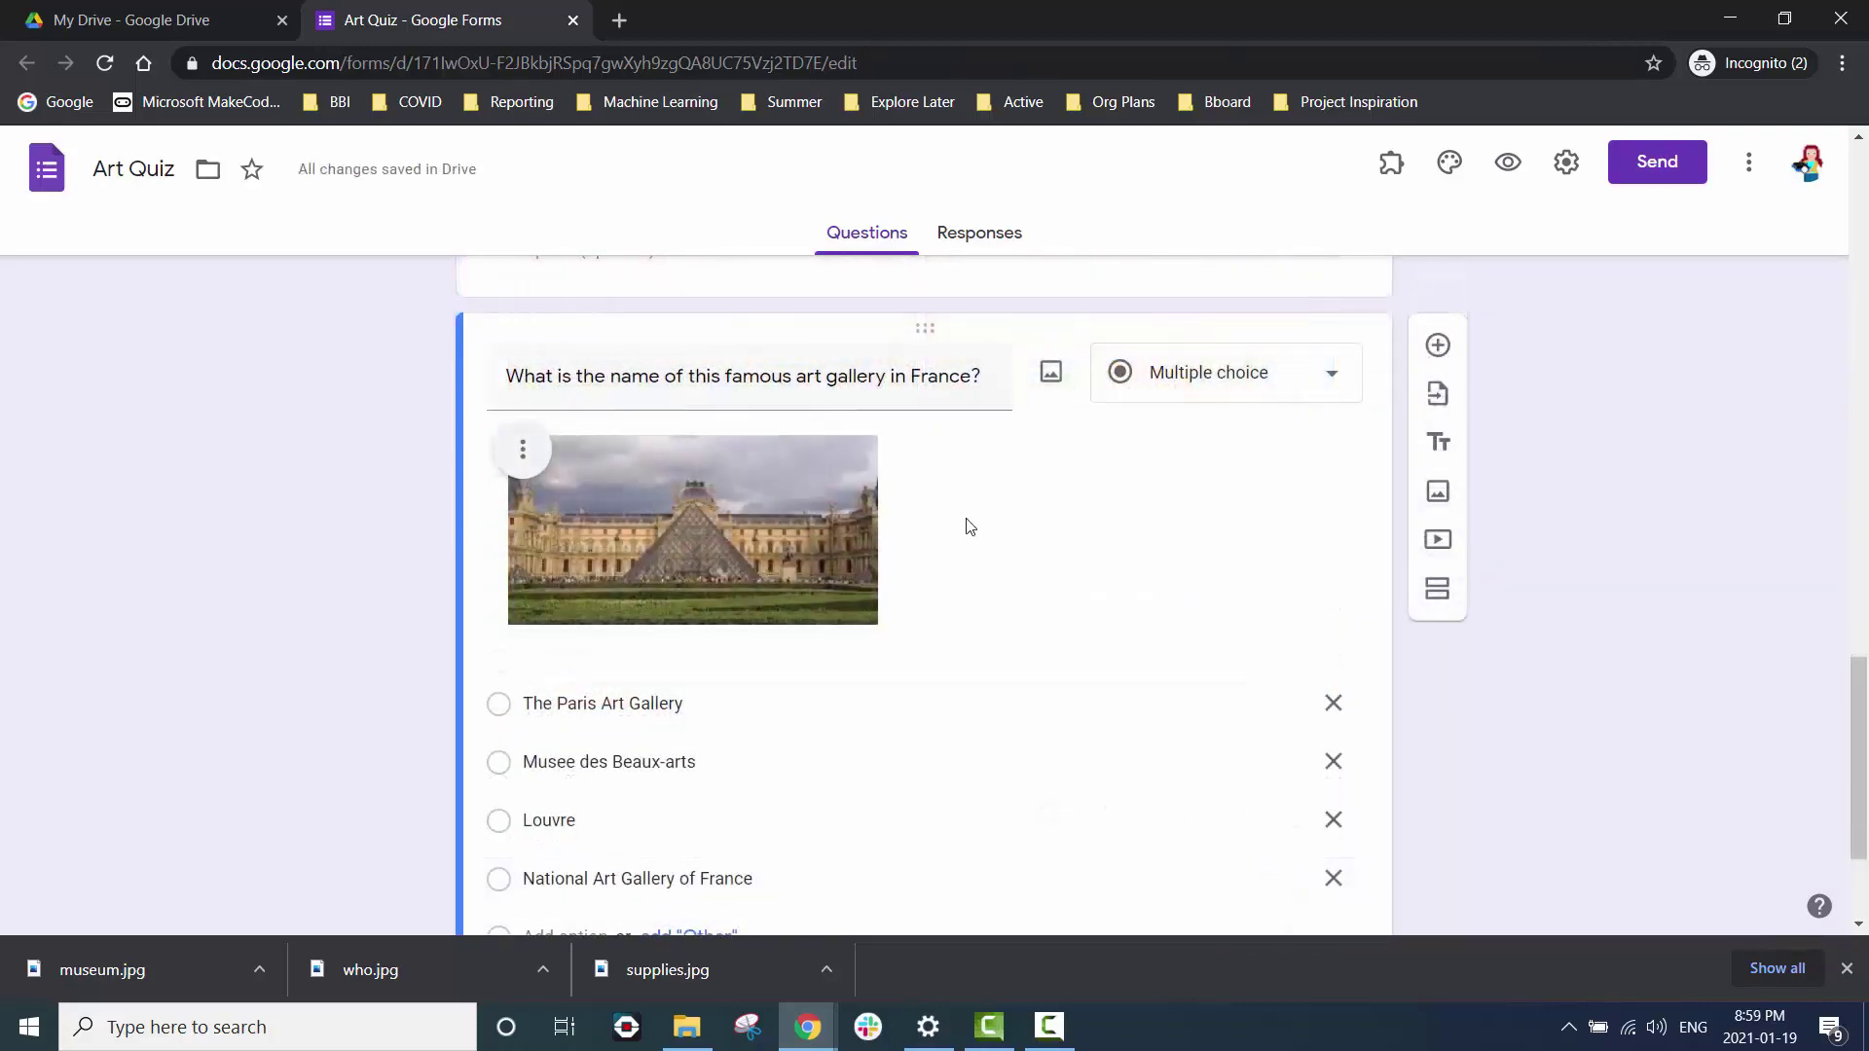
# Turn on going to a section based on the answer for the question about mixing green.
pyautogui.scroll(-3, 1861, 839)
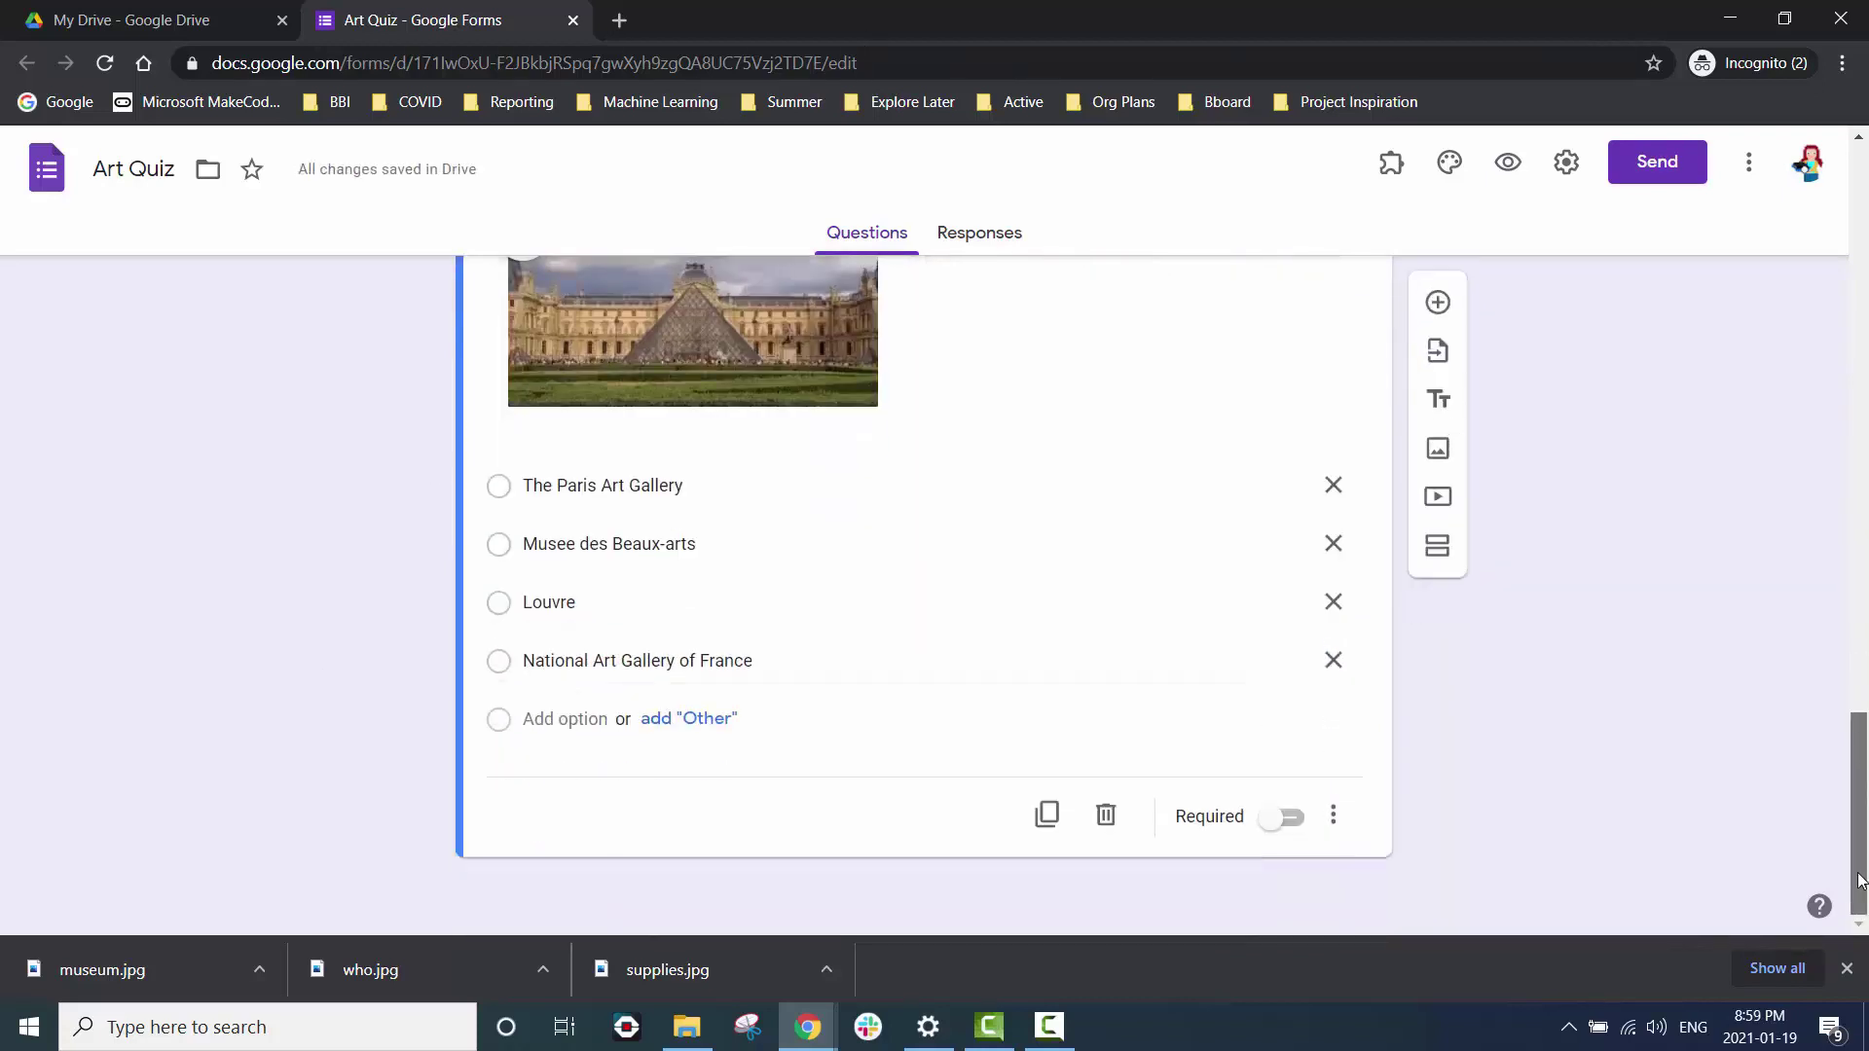
pyautogui.moveTo(1862, 840); pyautogui.dragTo(1860, 282)
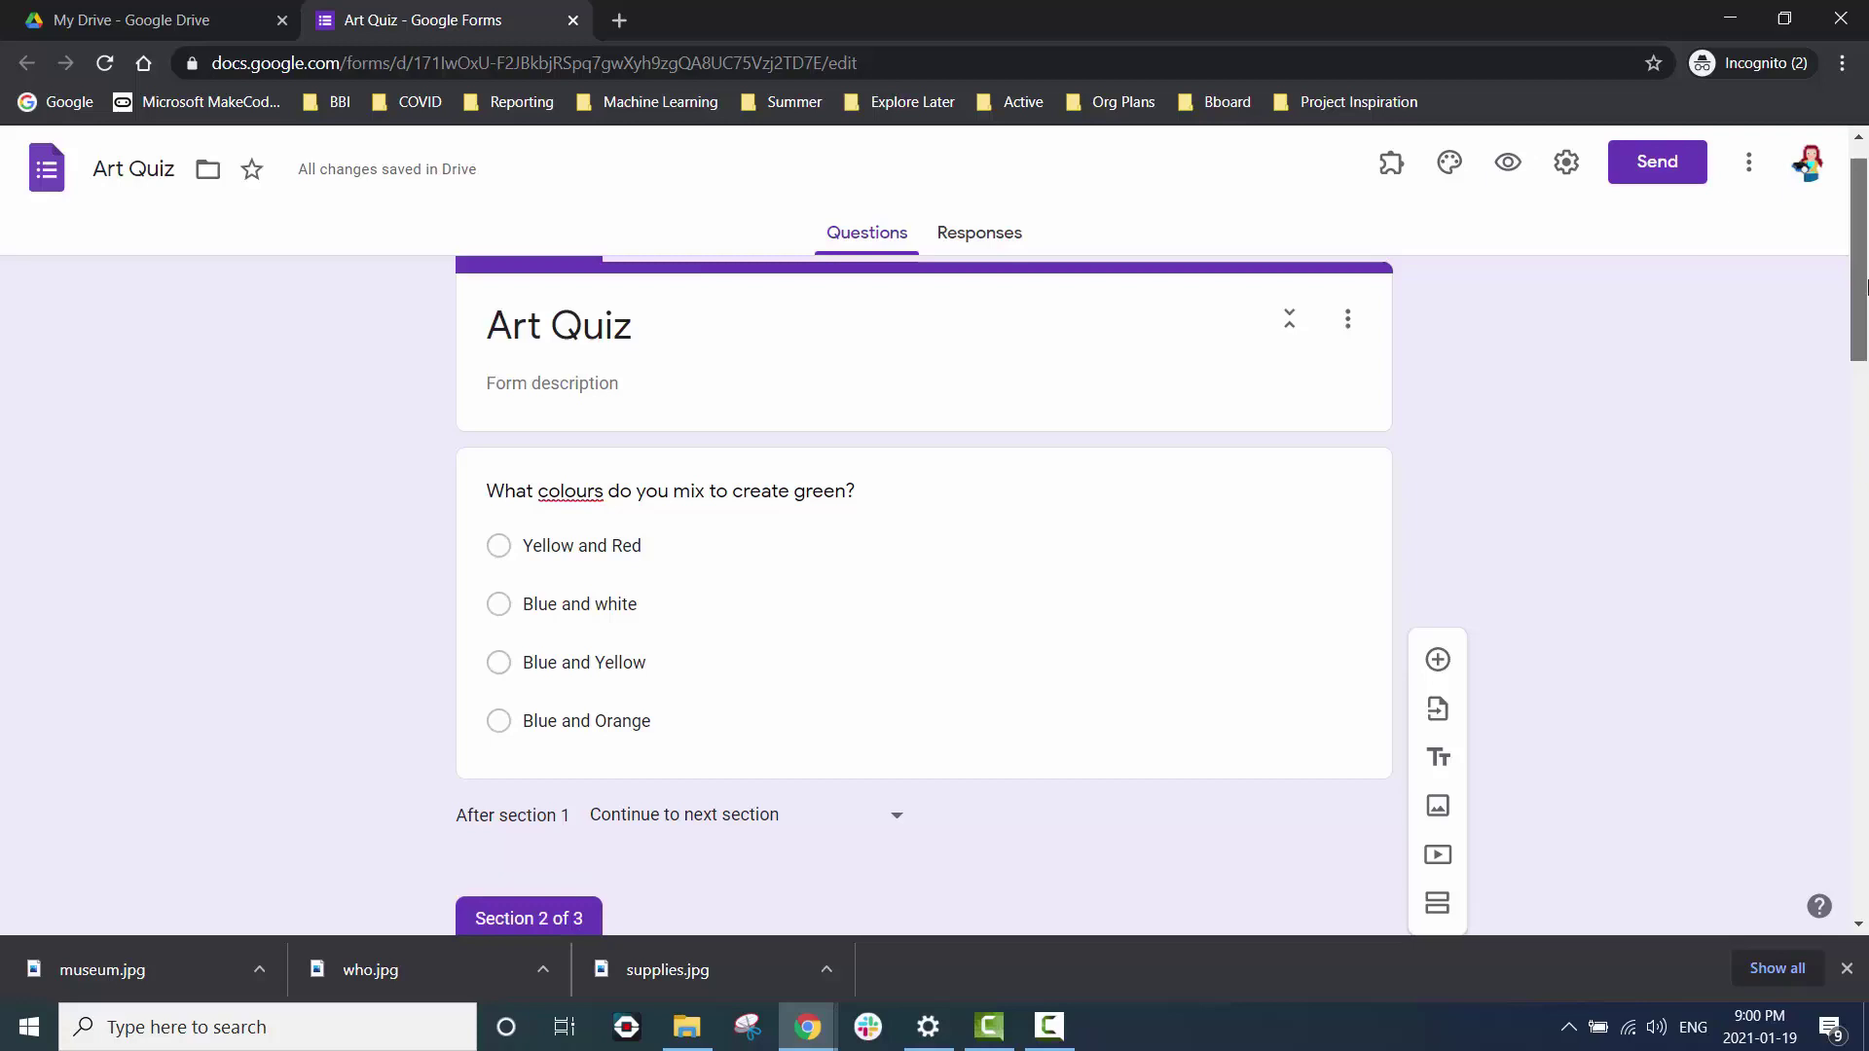
pyautogui.click(1205, 645)
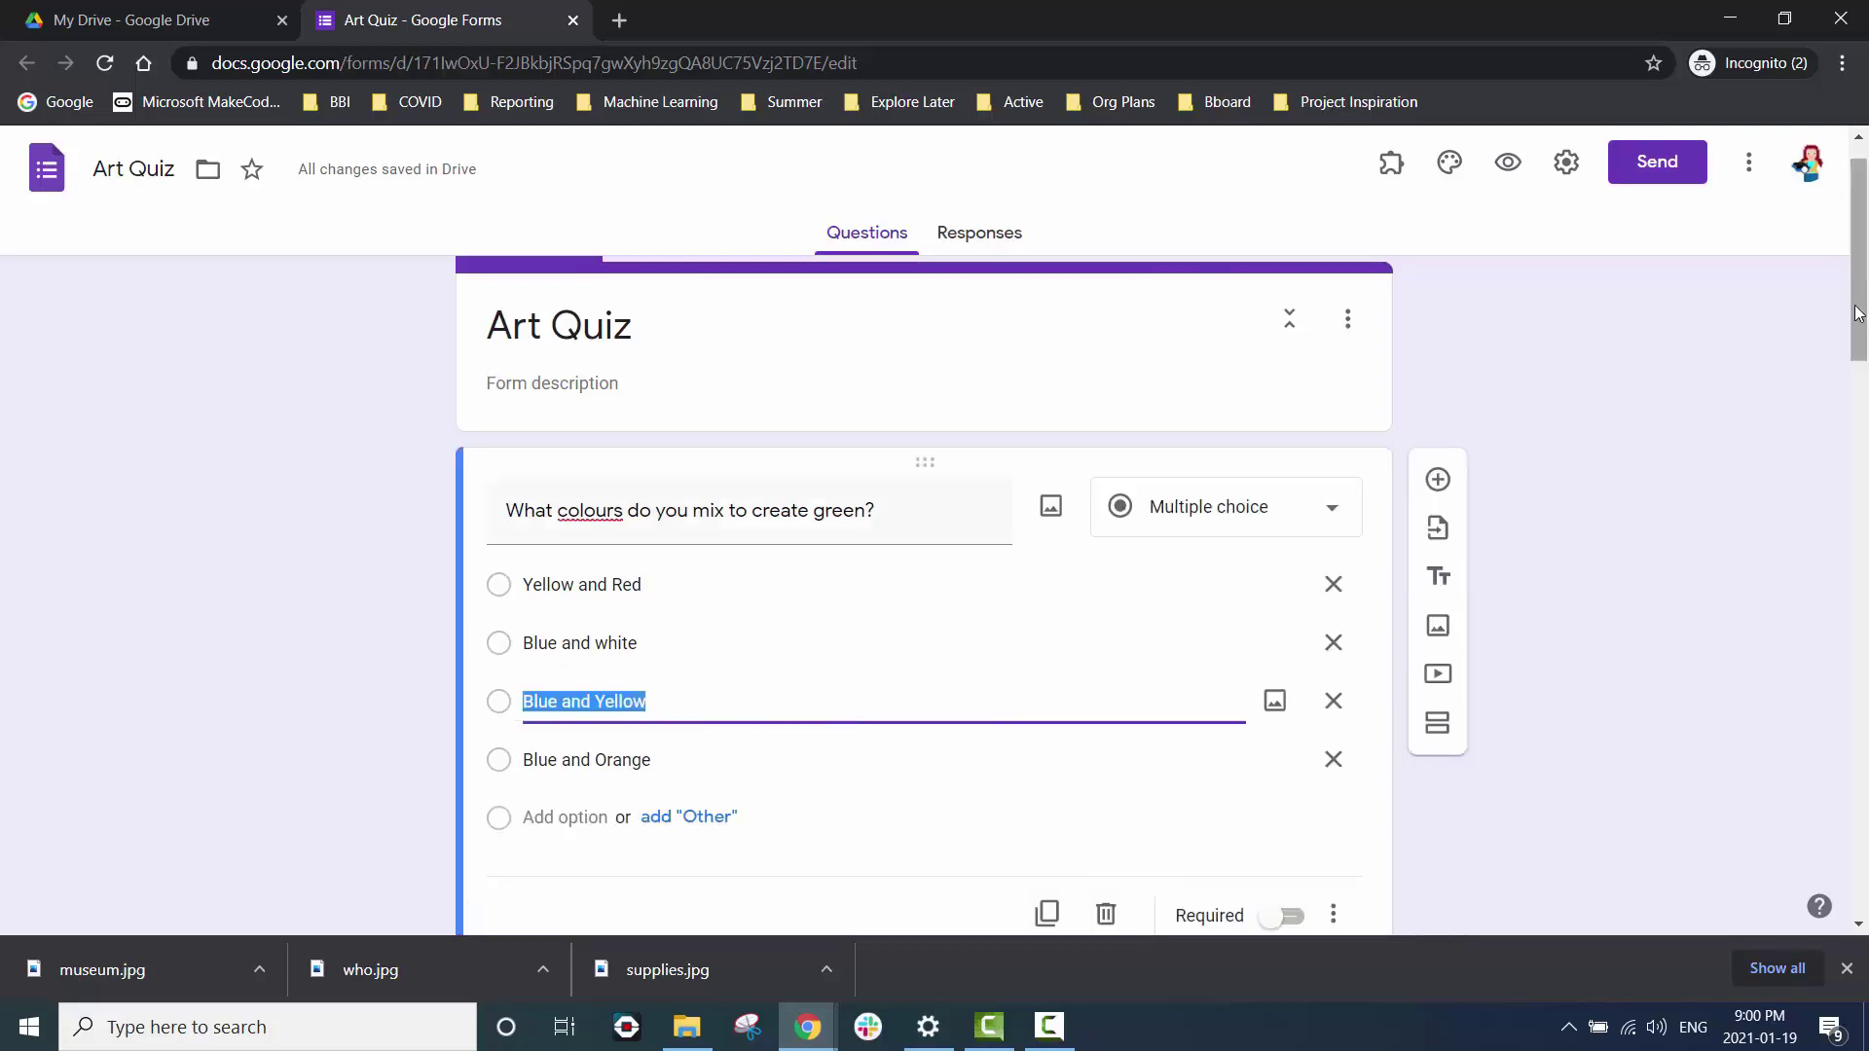
pyautogui.moveTo(1860, 311); pyautogui.dragTo(1837, 433)
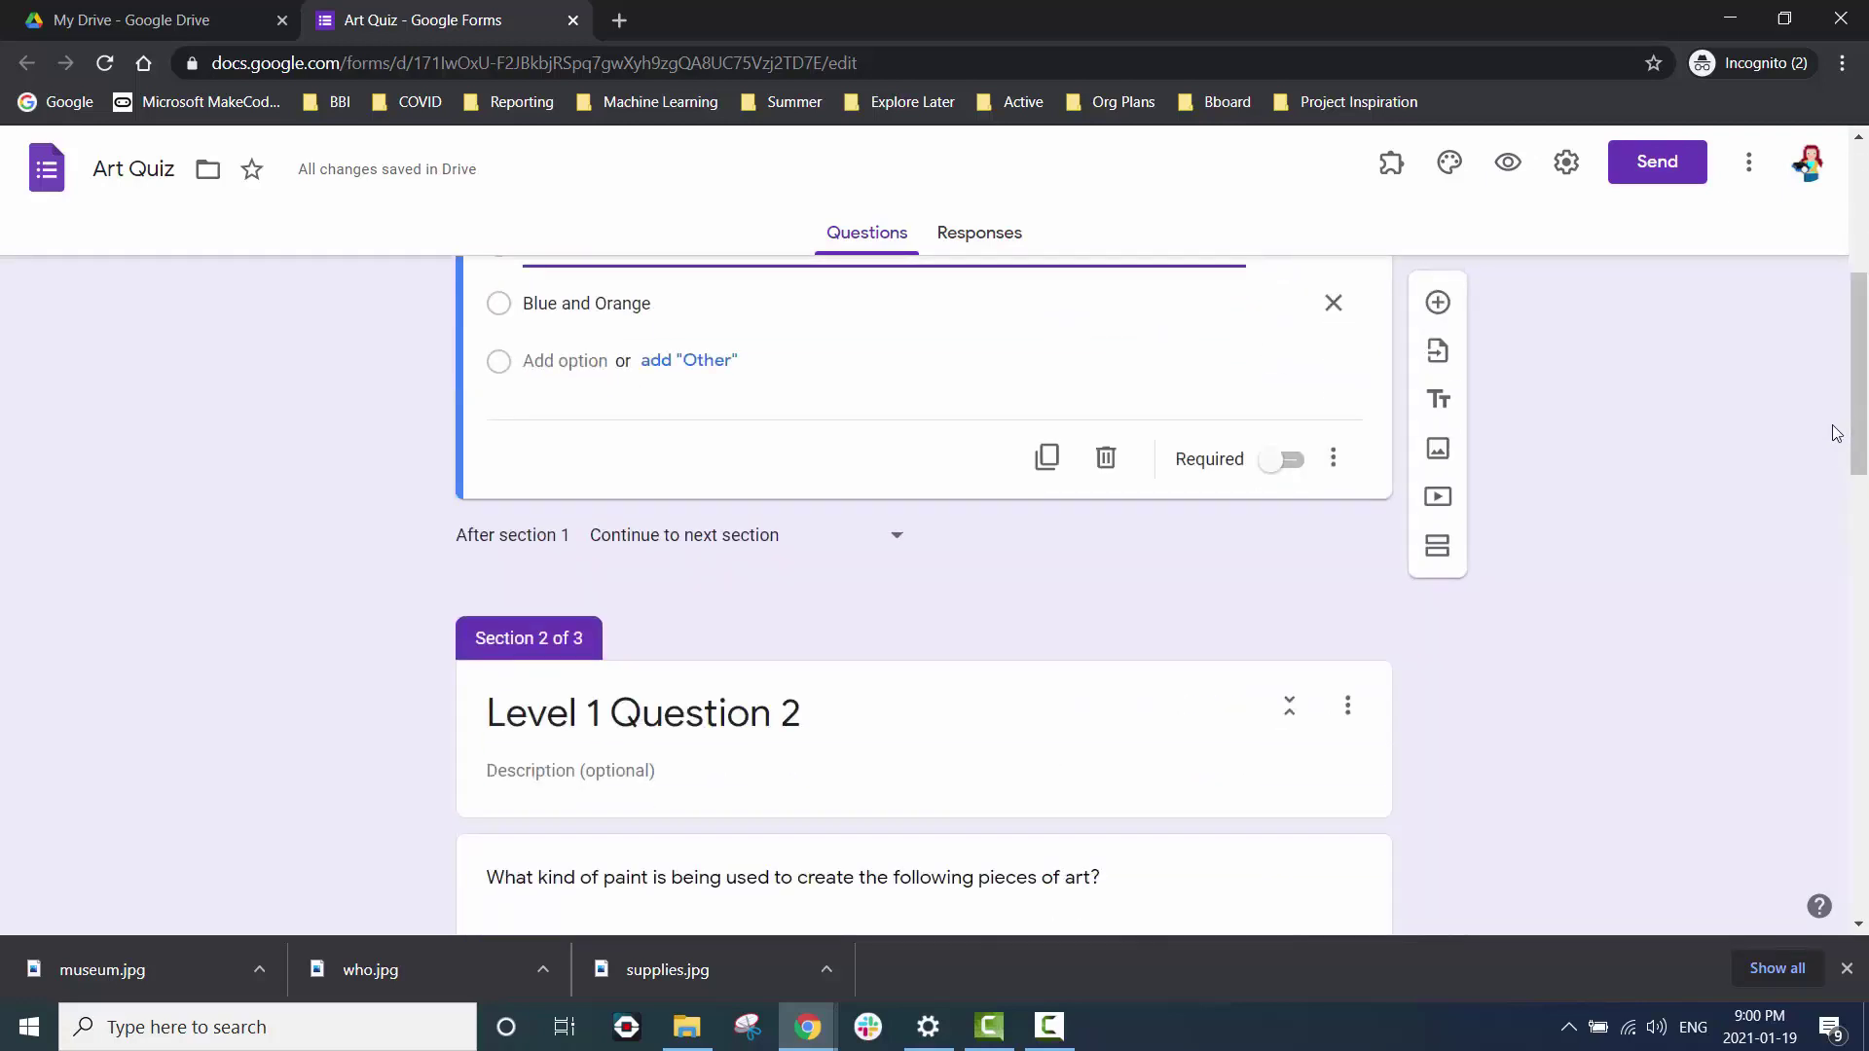
pyautogui.click(1333, 460)
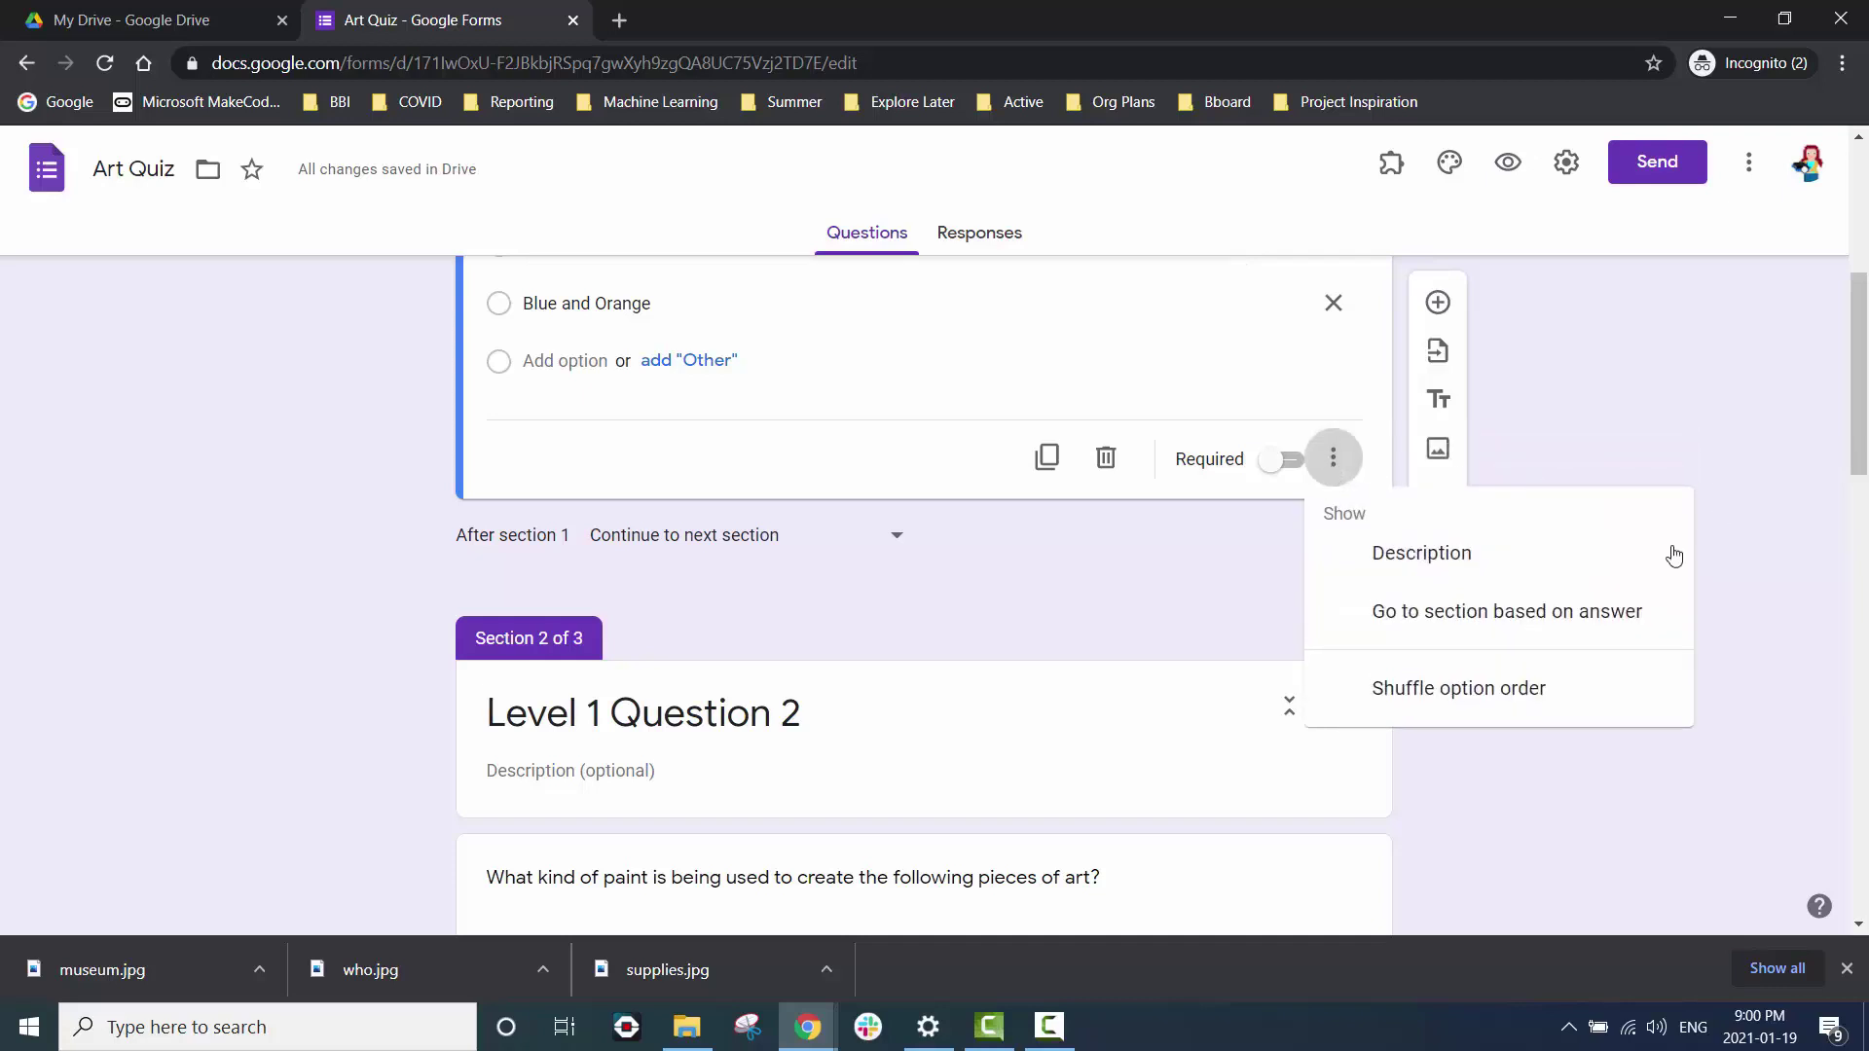
pyautogui.click(1626, 611)
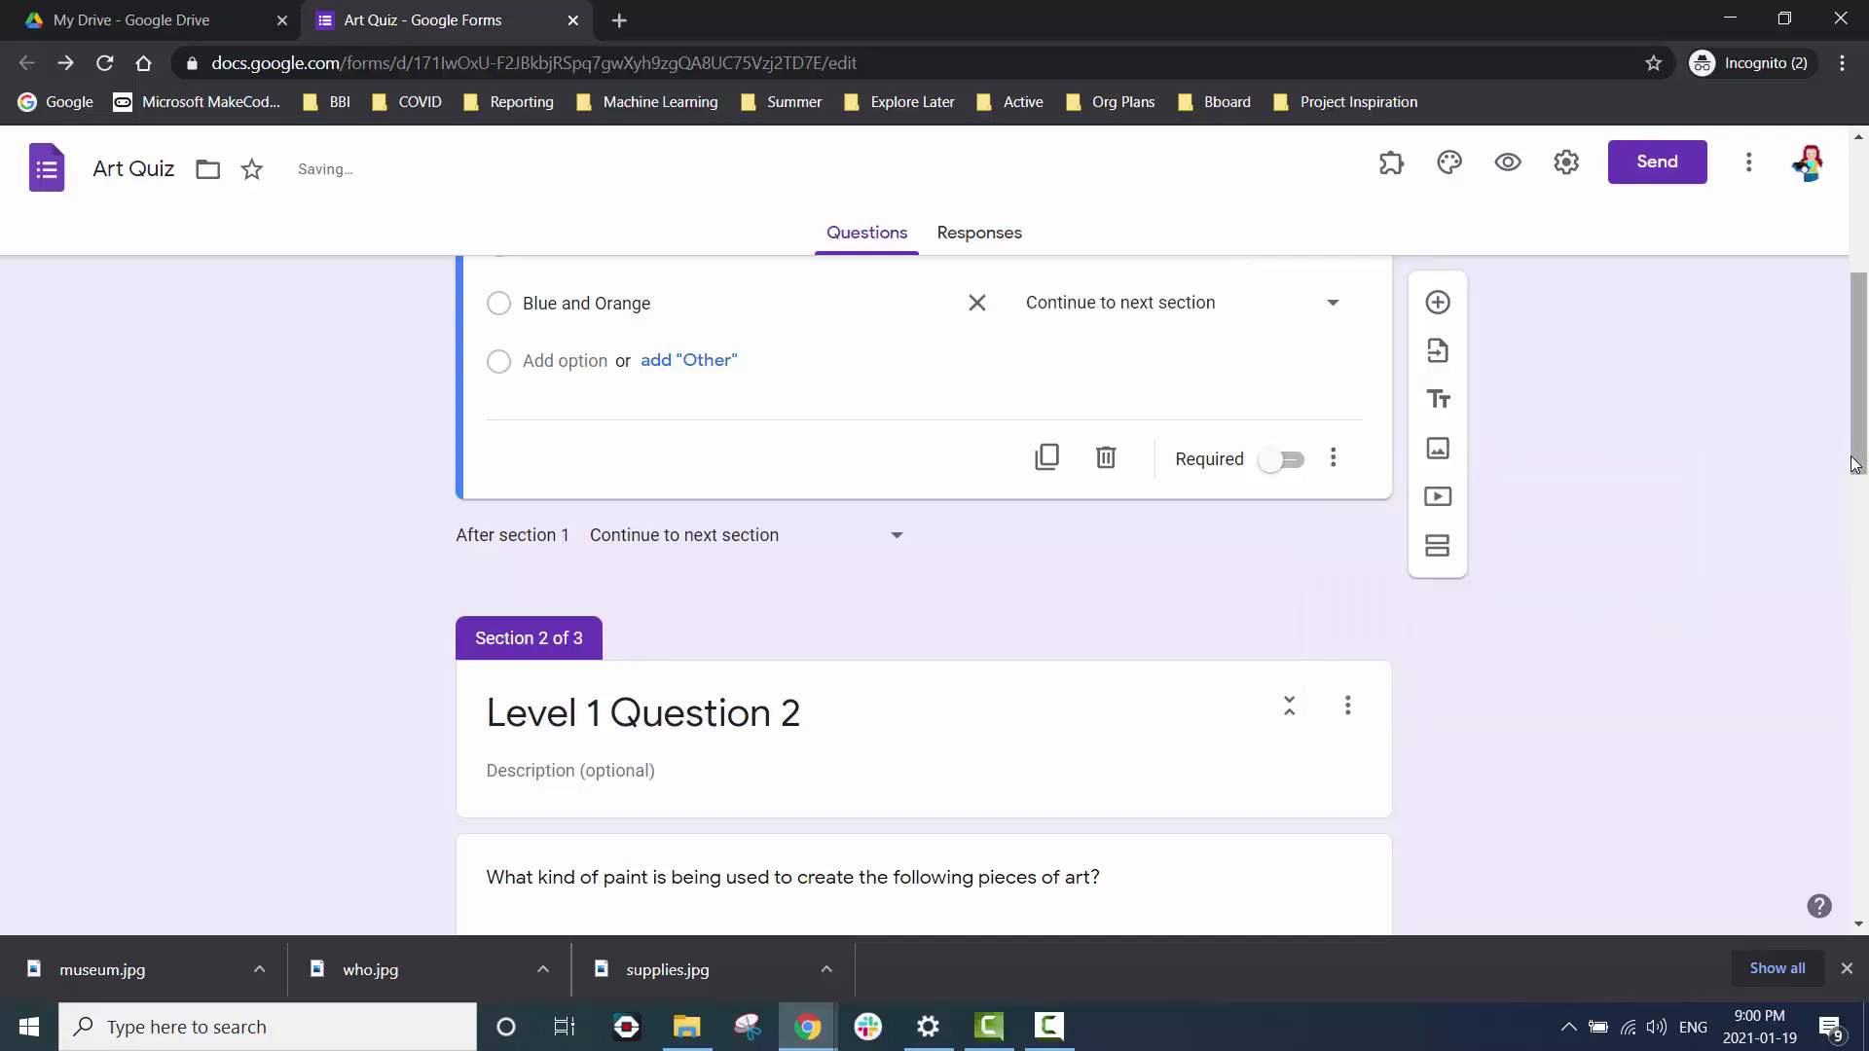
pyautogui.moveTo(1864, 459); pyautogui.dragTo(1863, 362)
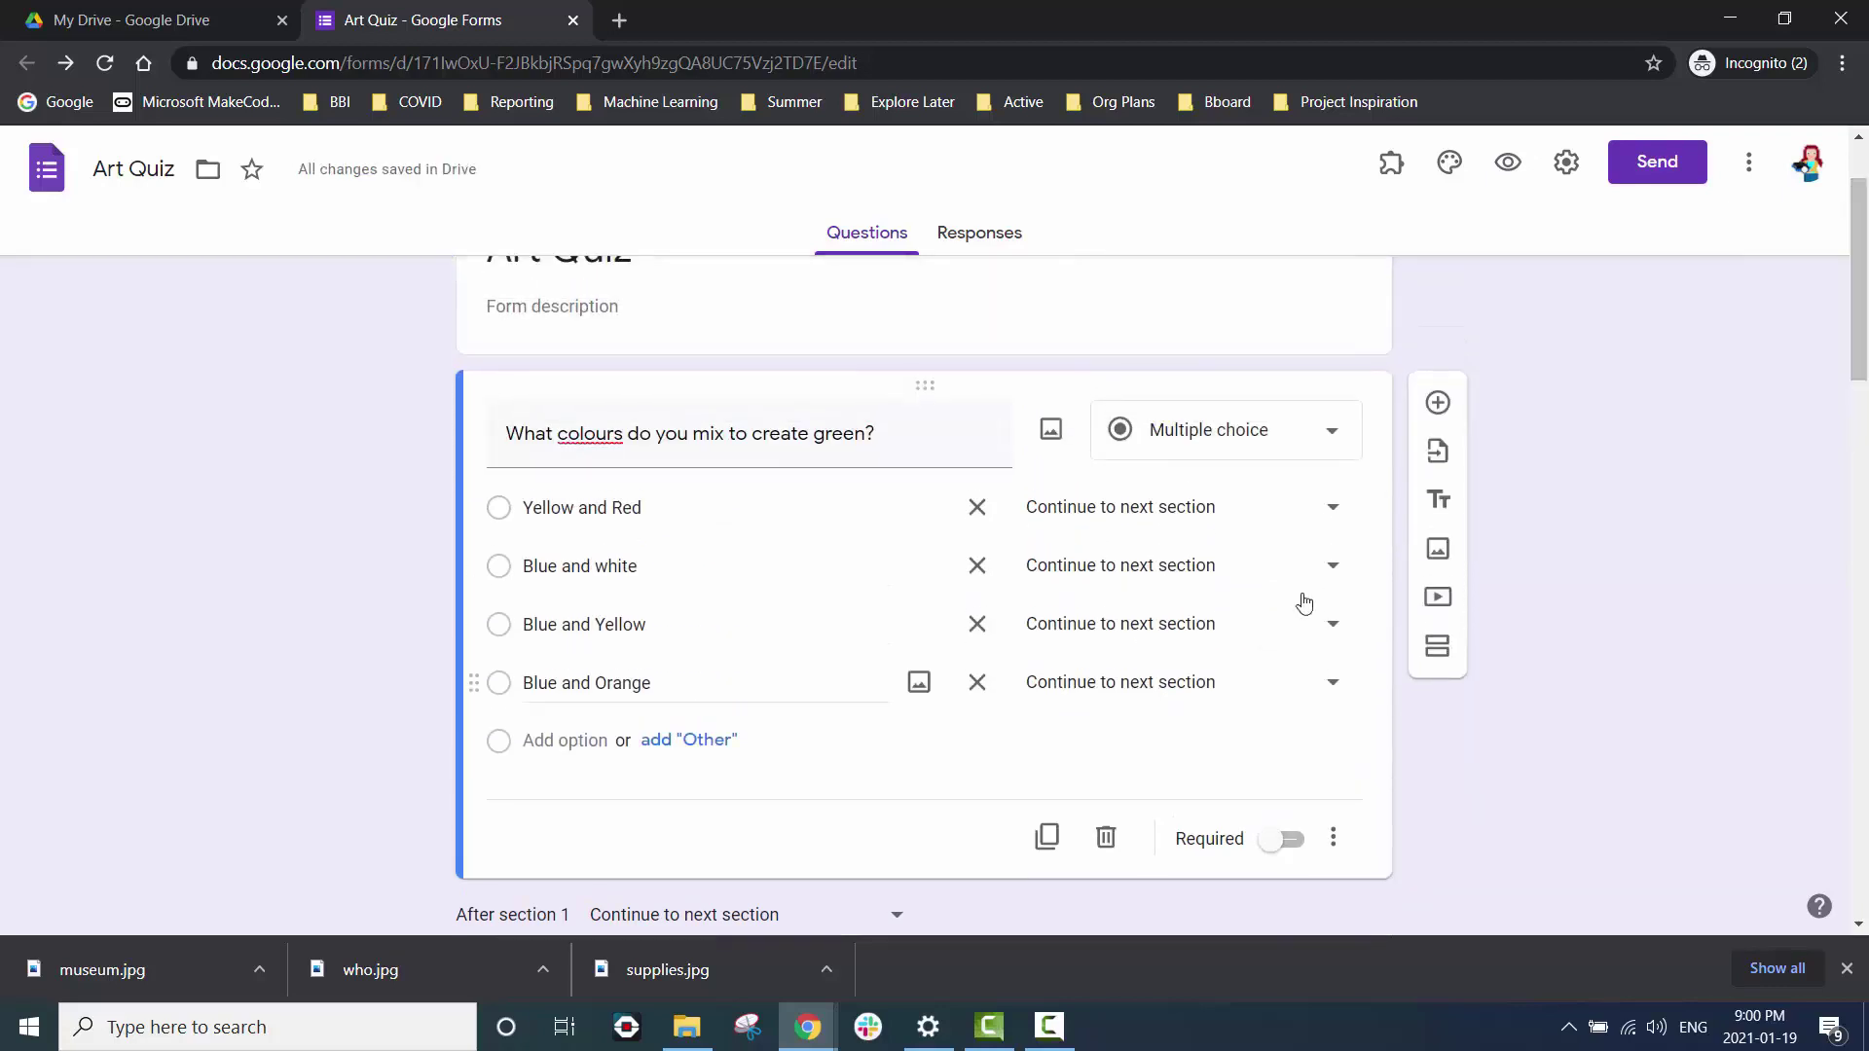
# Turn on going to a section based on the answer for the paint question in section 2.
pyautogui.moveTo(1864, 376); pyautogui.dragTo(1863, 623)
pyautogui.scroll(-2, 1198, 730)
pyautogui.click(1198, 742)
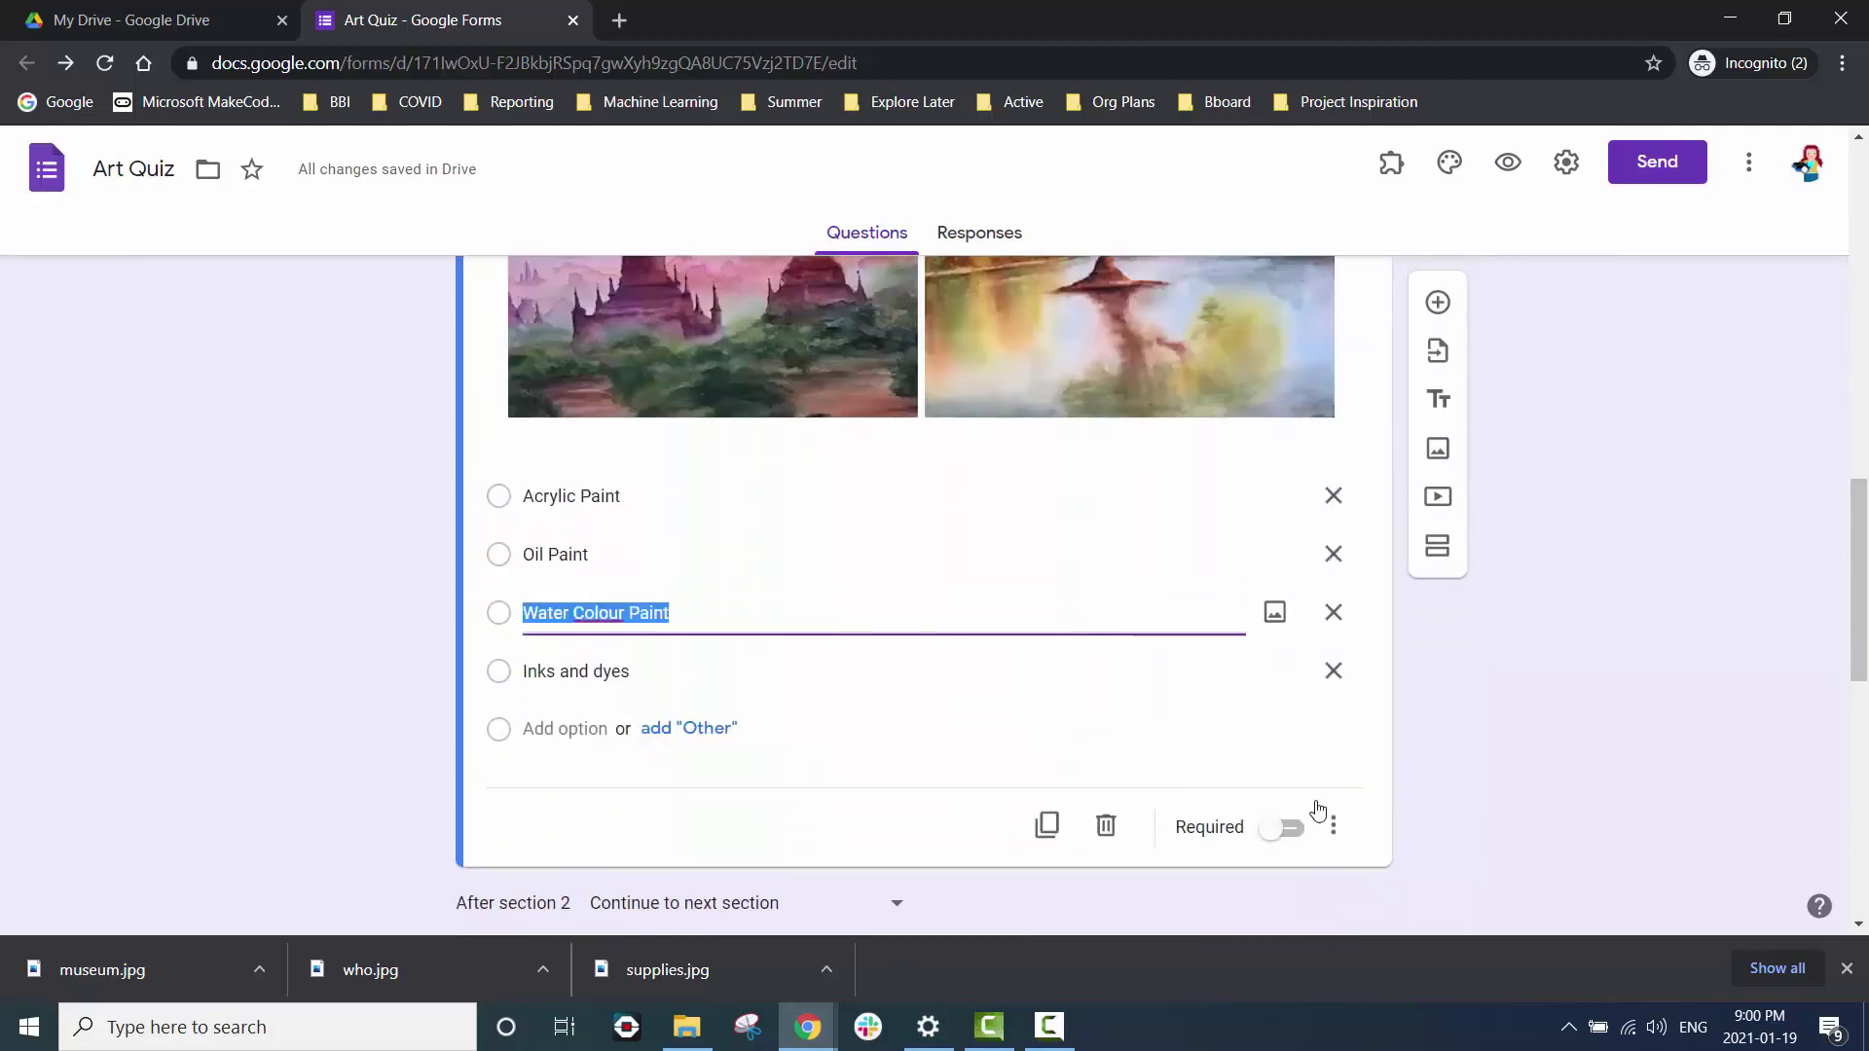
pyautogui.click(1348, 826)
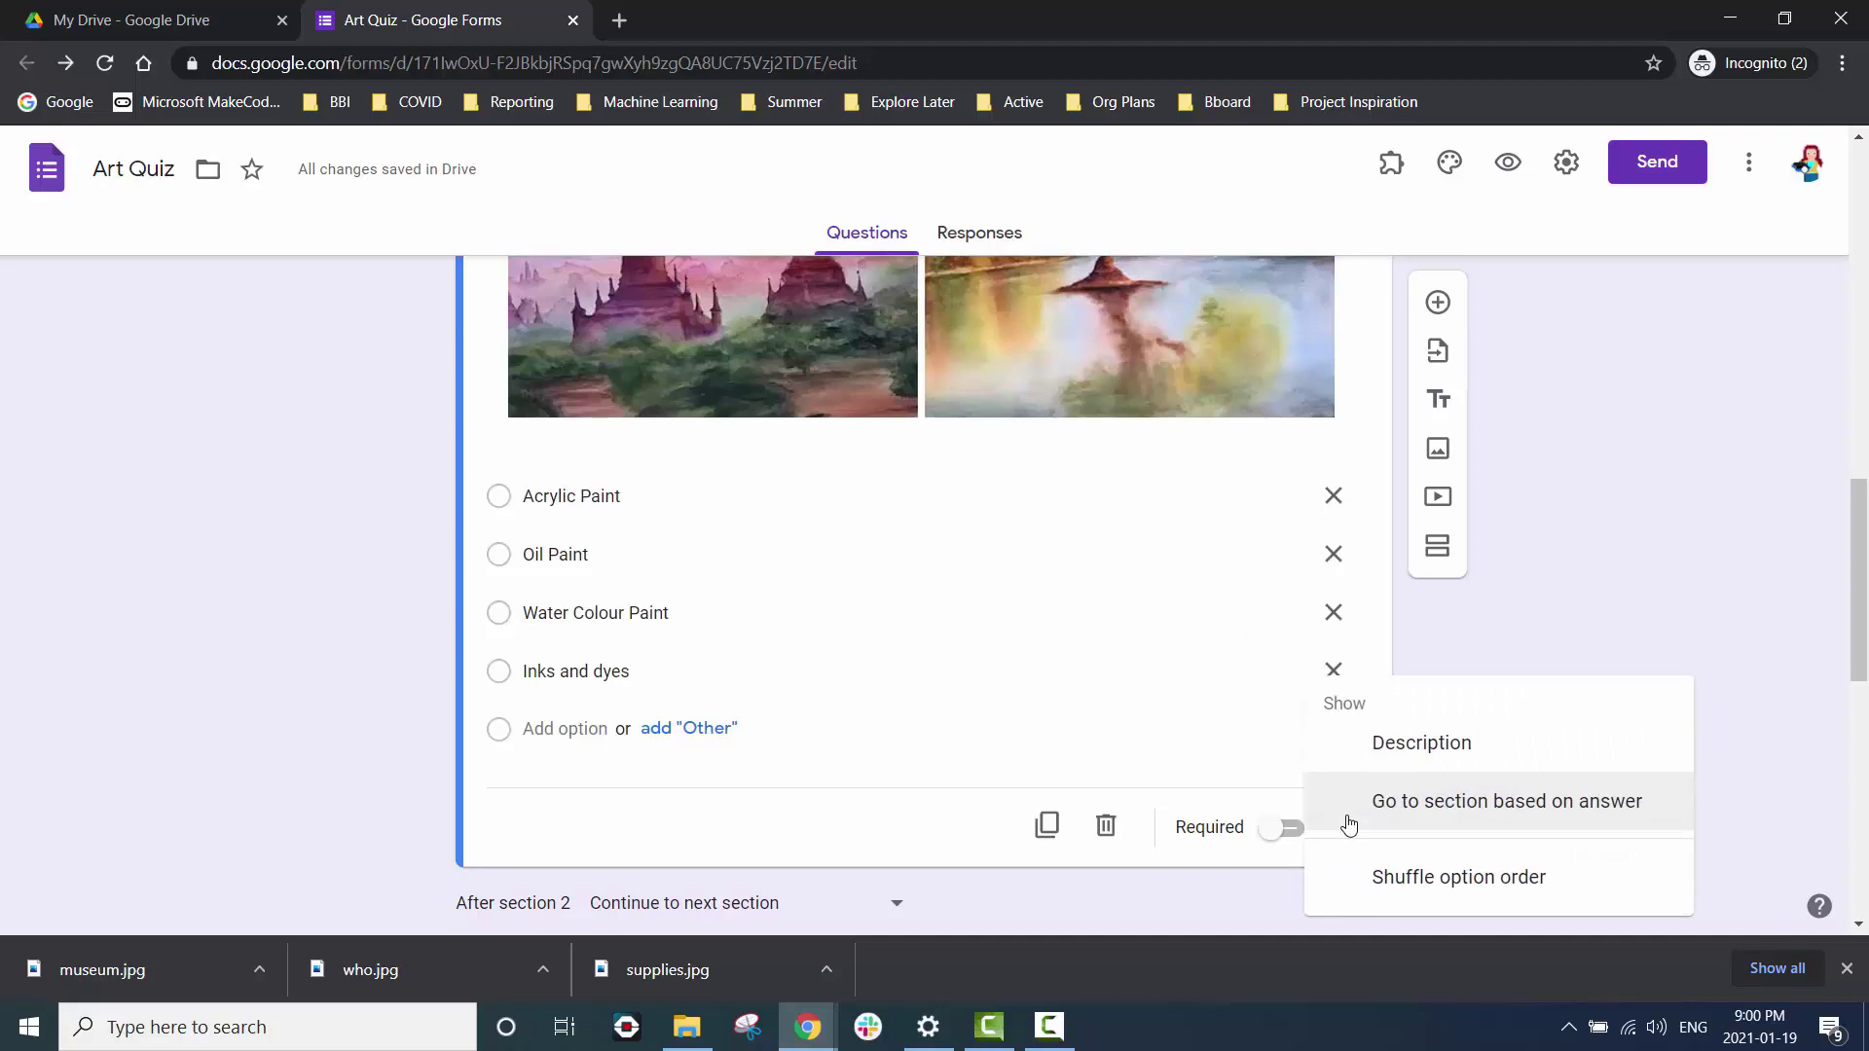
pyautogui.click(1349, 801)
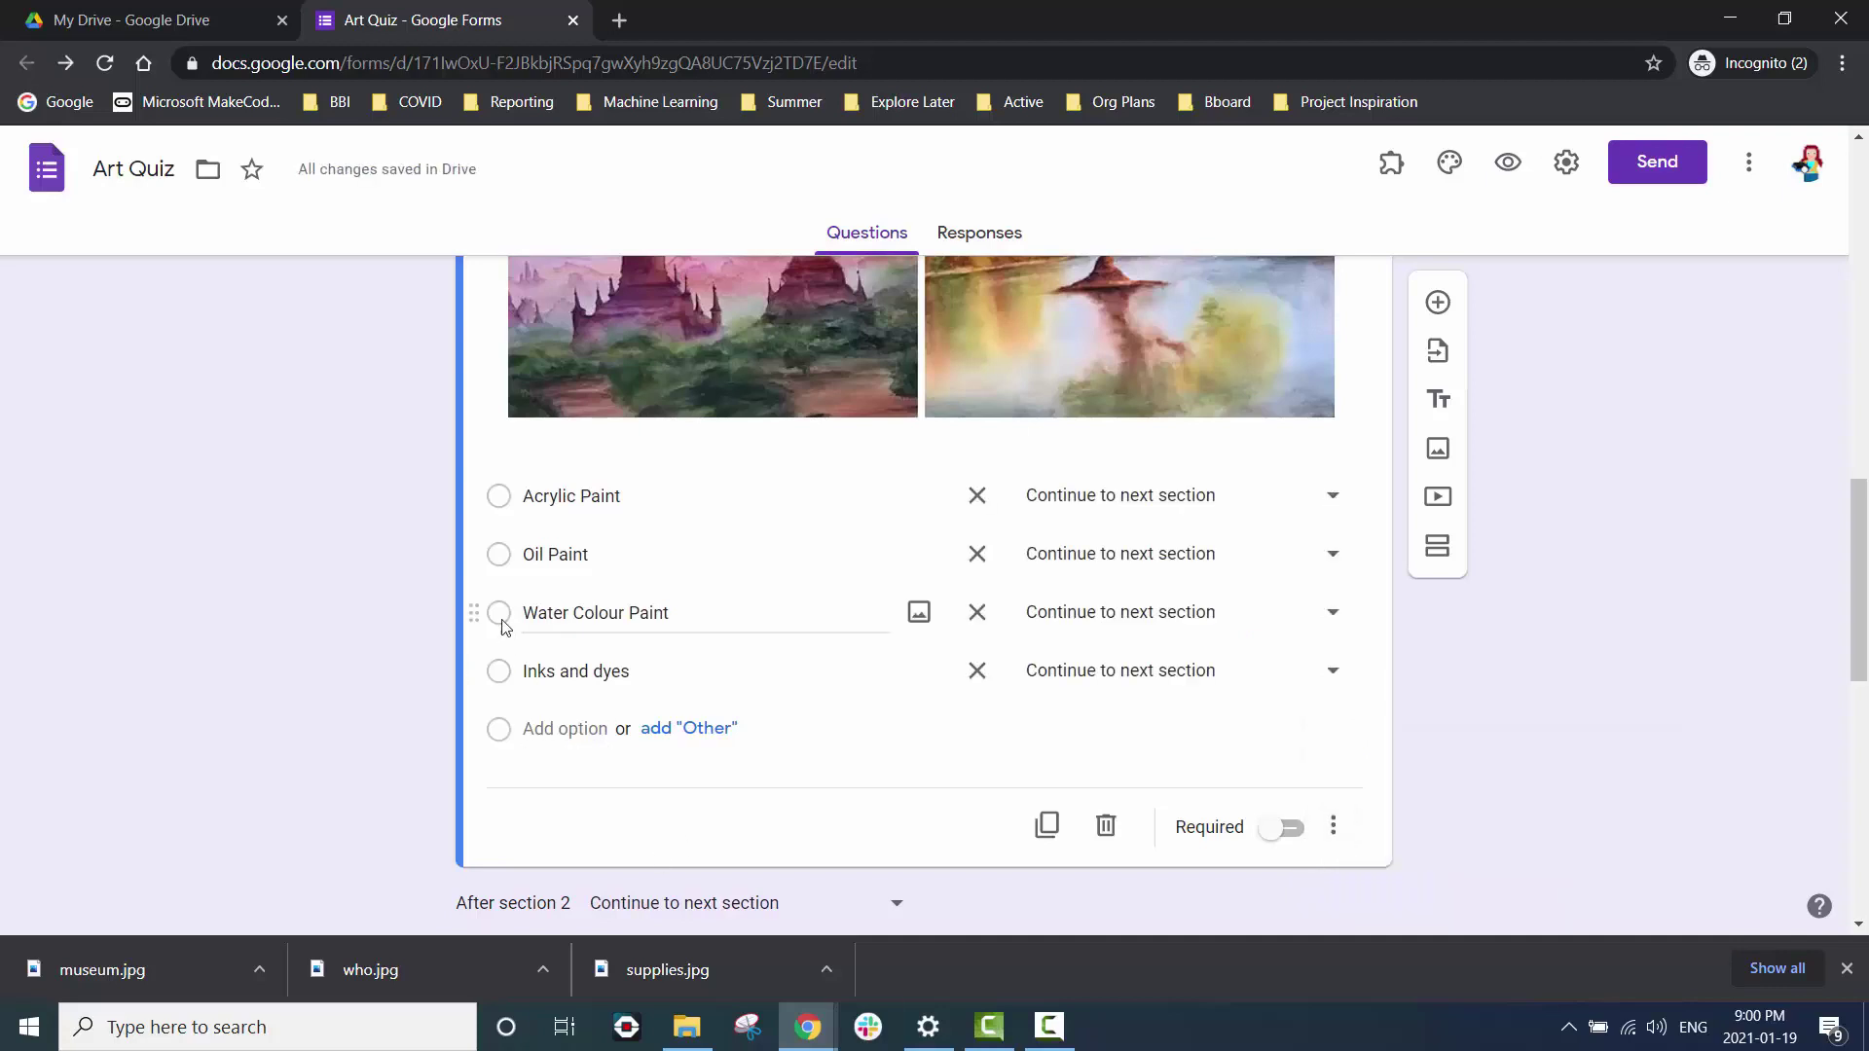
# Check the destination choices for the Water Colour Paint answer, and add a section after section 2 titled "Level 2 Question 1".
pyautogui.click(1135, 608)
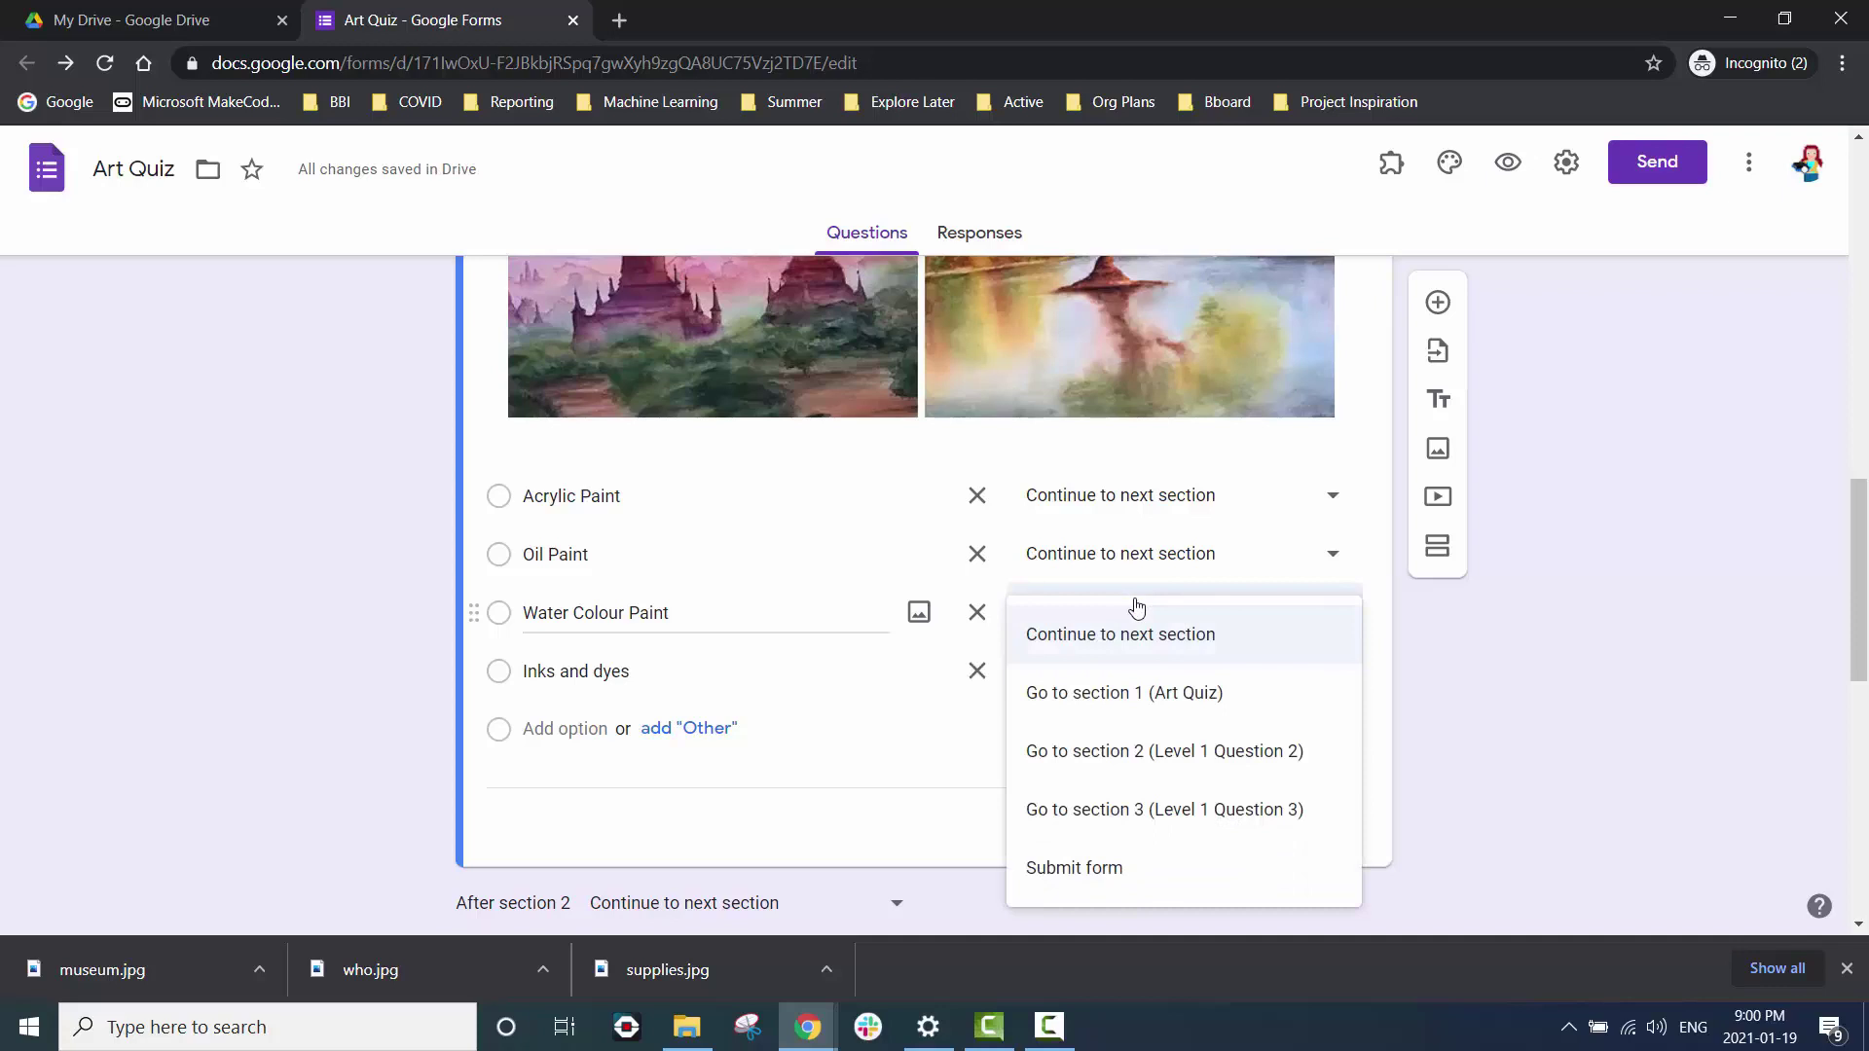
pyautogui.click(1415, 726)
pyautogui.click(1438, 545)
pyautogui.write('Level 2 Question 1')
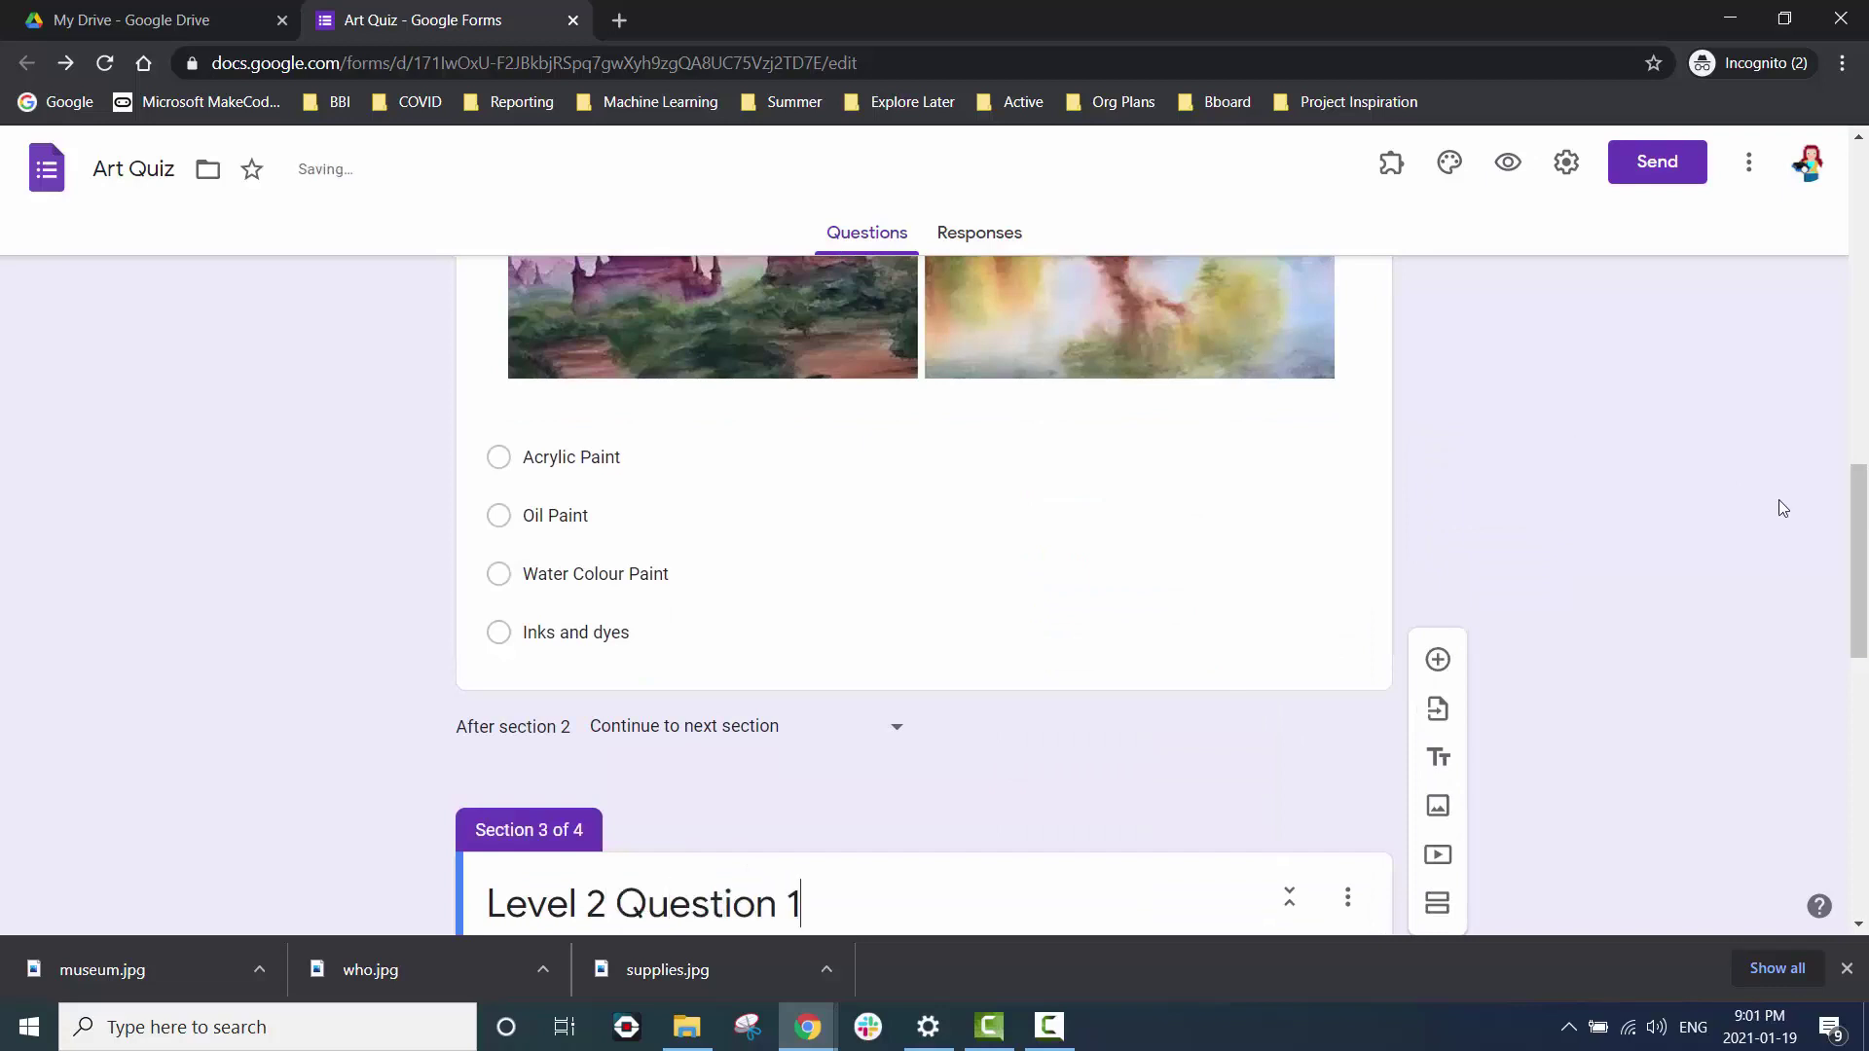
# Reorder the sections so that Level 2 Question 1 comes after Level 1 Question 3, and save the order.
pyautogui.scroll(-4, 1782, 509)
pyautogui.click(1343, 487)
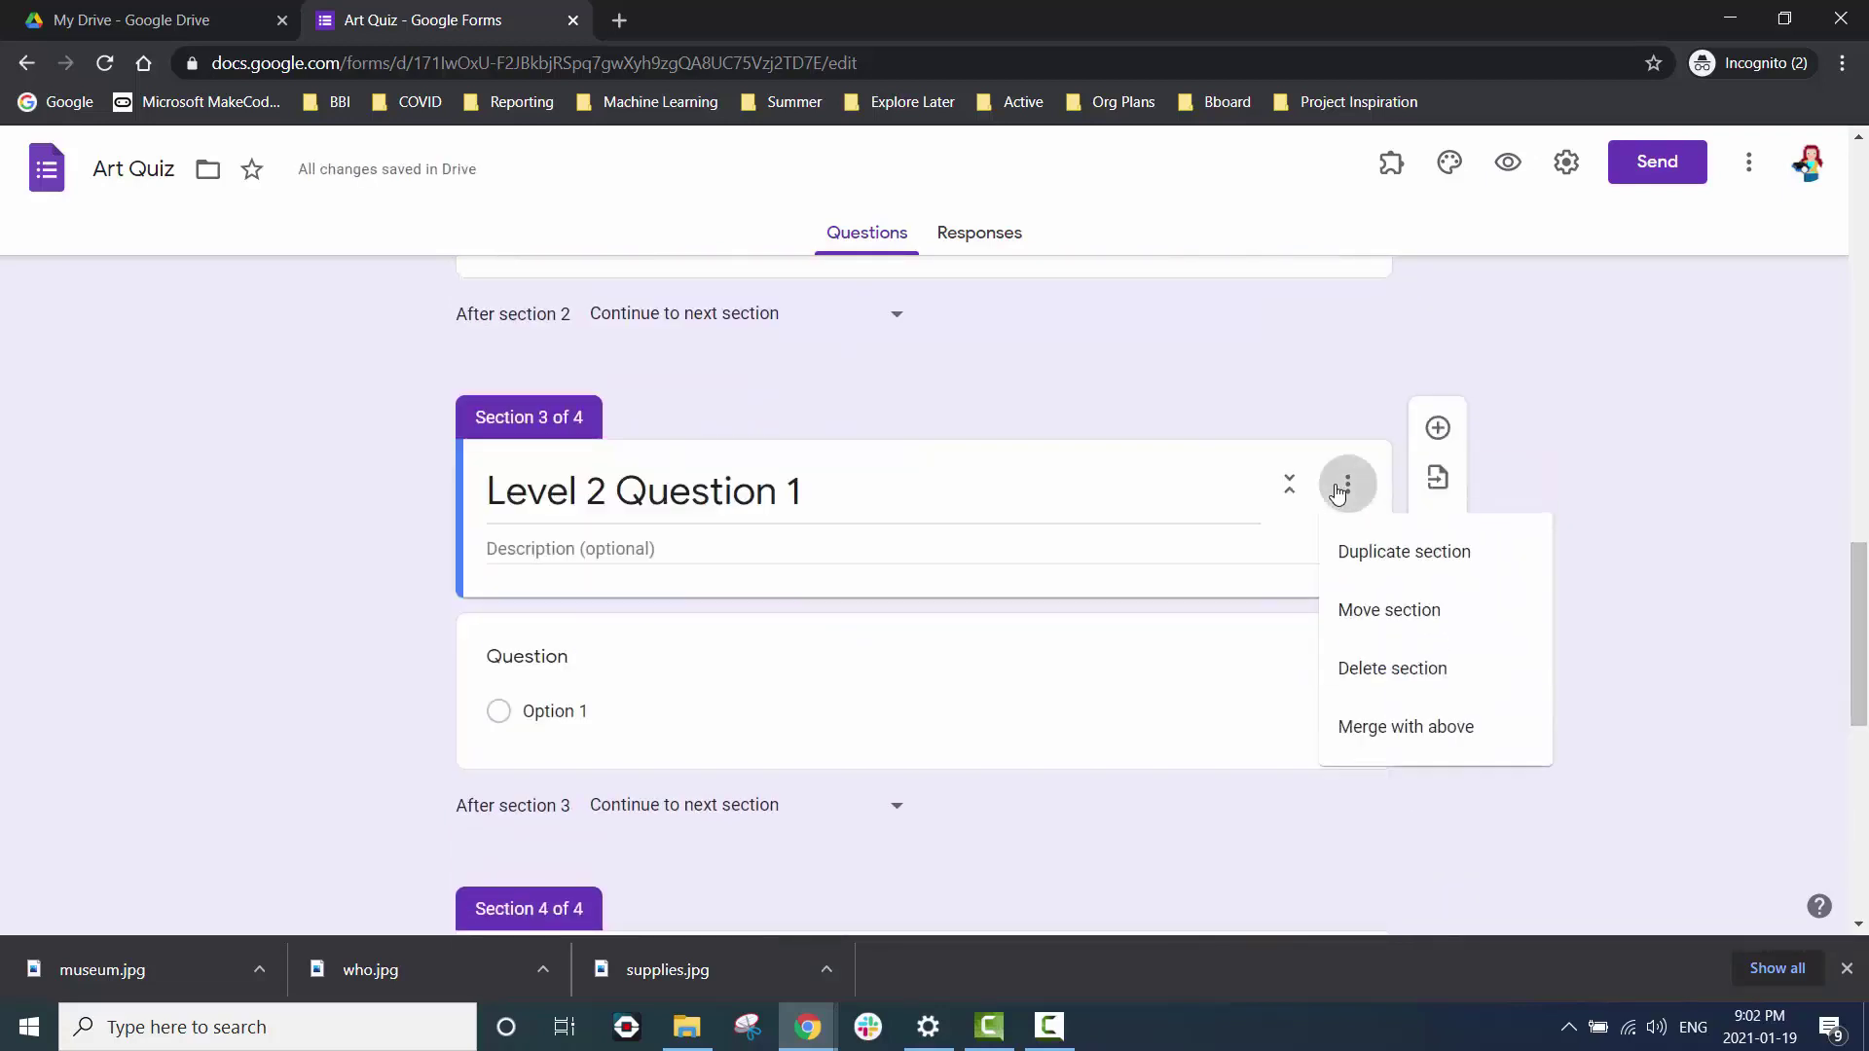
pyautogui.click(1356, 621)
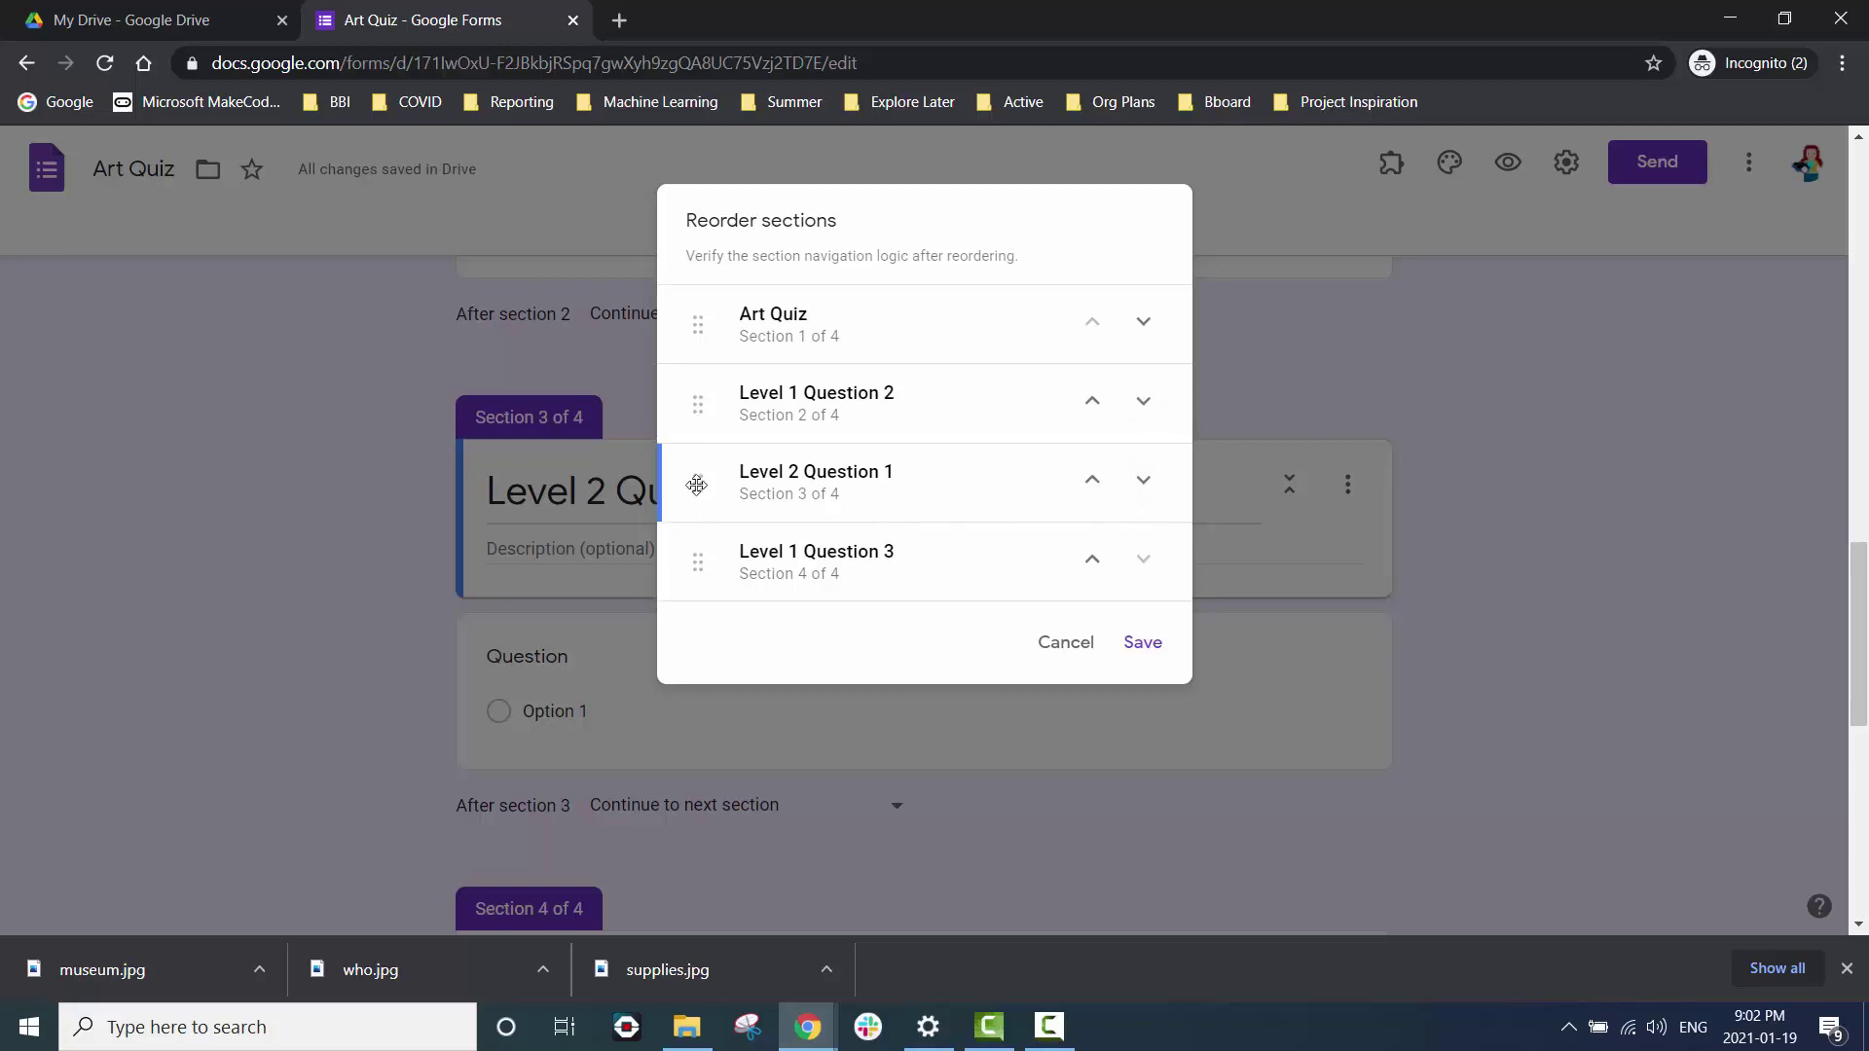
pyautogui.moveTo(697, 485); pyautogui.dragTo(705, 587)
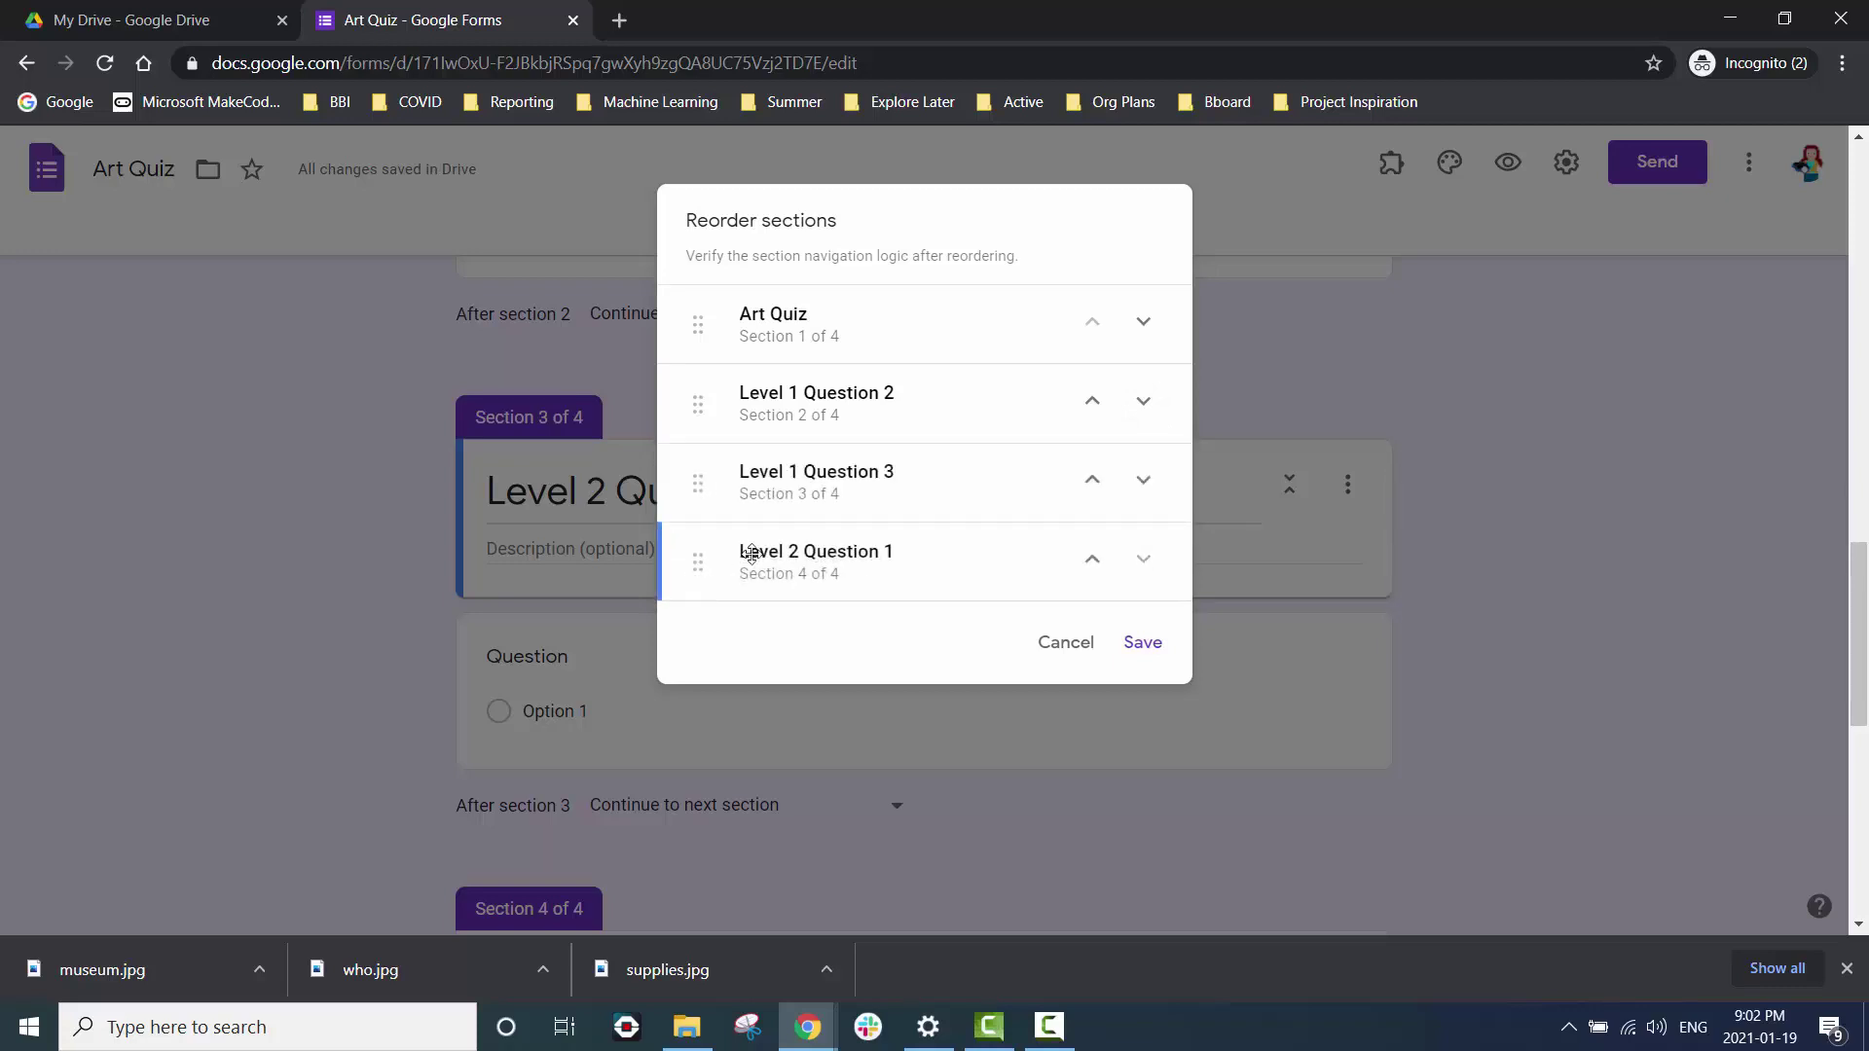
pyautogui.click(1143, 645)
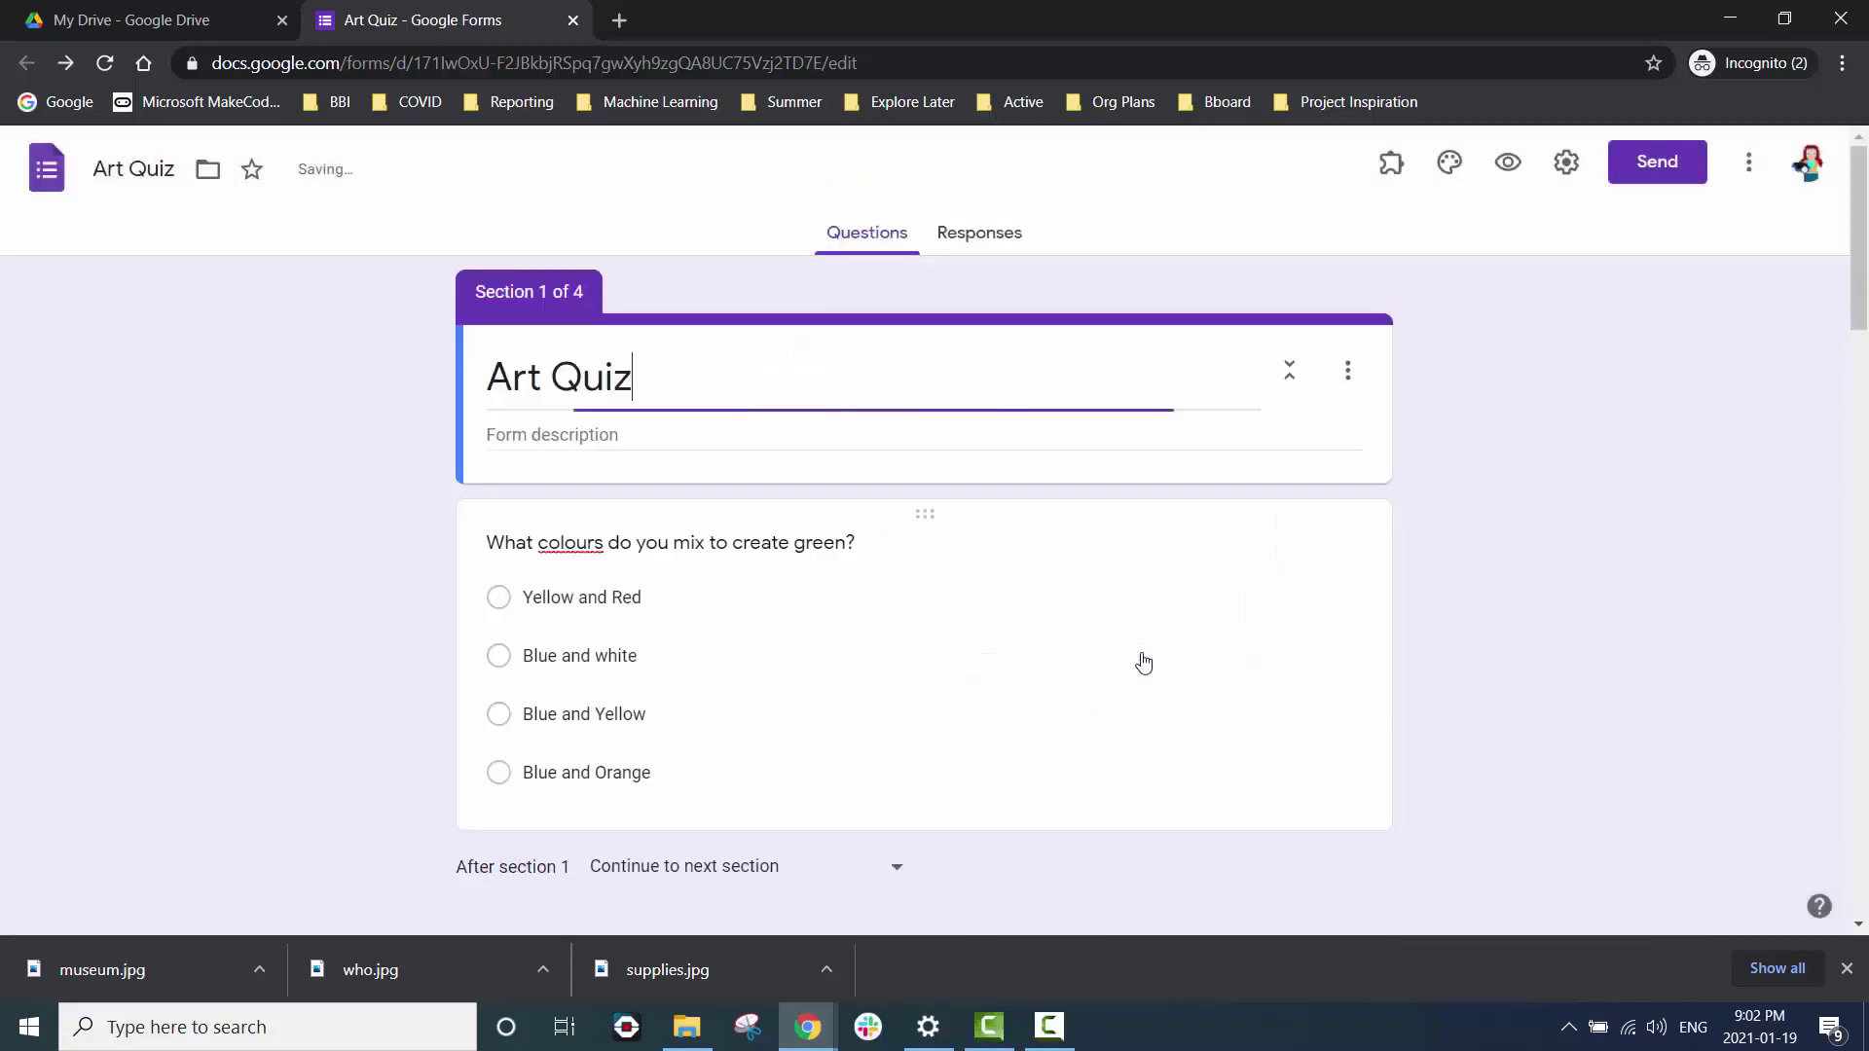
# Route the Water Colour Paint answer of the paint question to section 4 (Level 2 Question 1).
pyautogui.moveTo(1861, 297)
pyautogui.mouseDown()
pyautogui.moveTo(1865, 886)
pyautogui.moveTo(1865, 582)
pyautogui.mouseUp()
pyautogui.click(1229, 681)
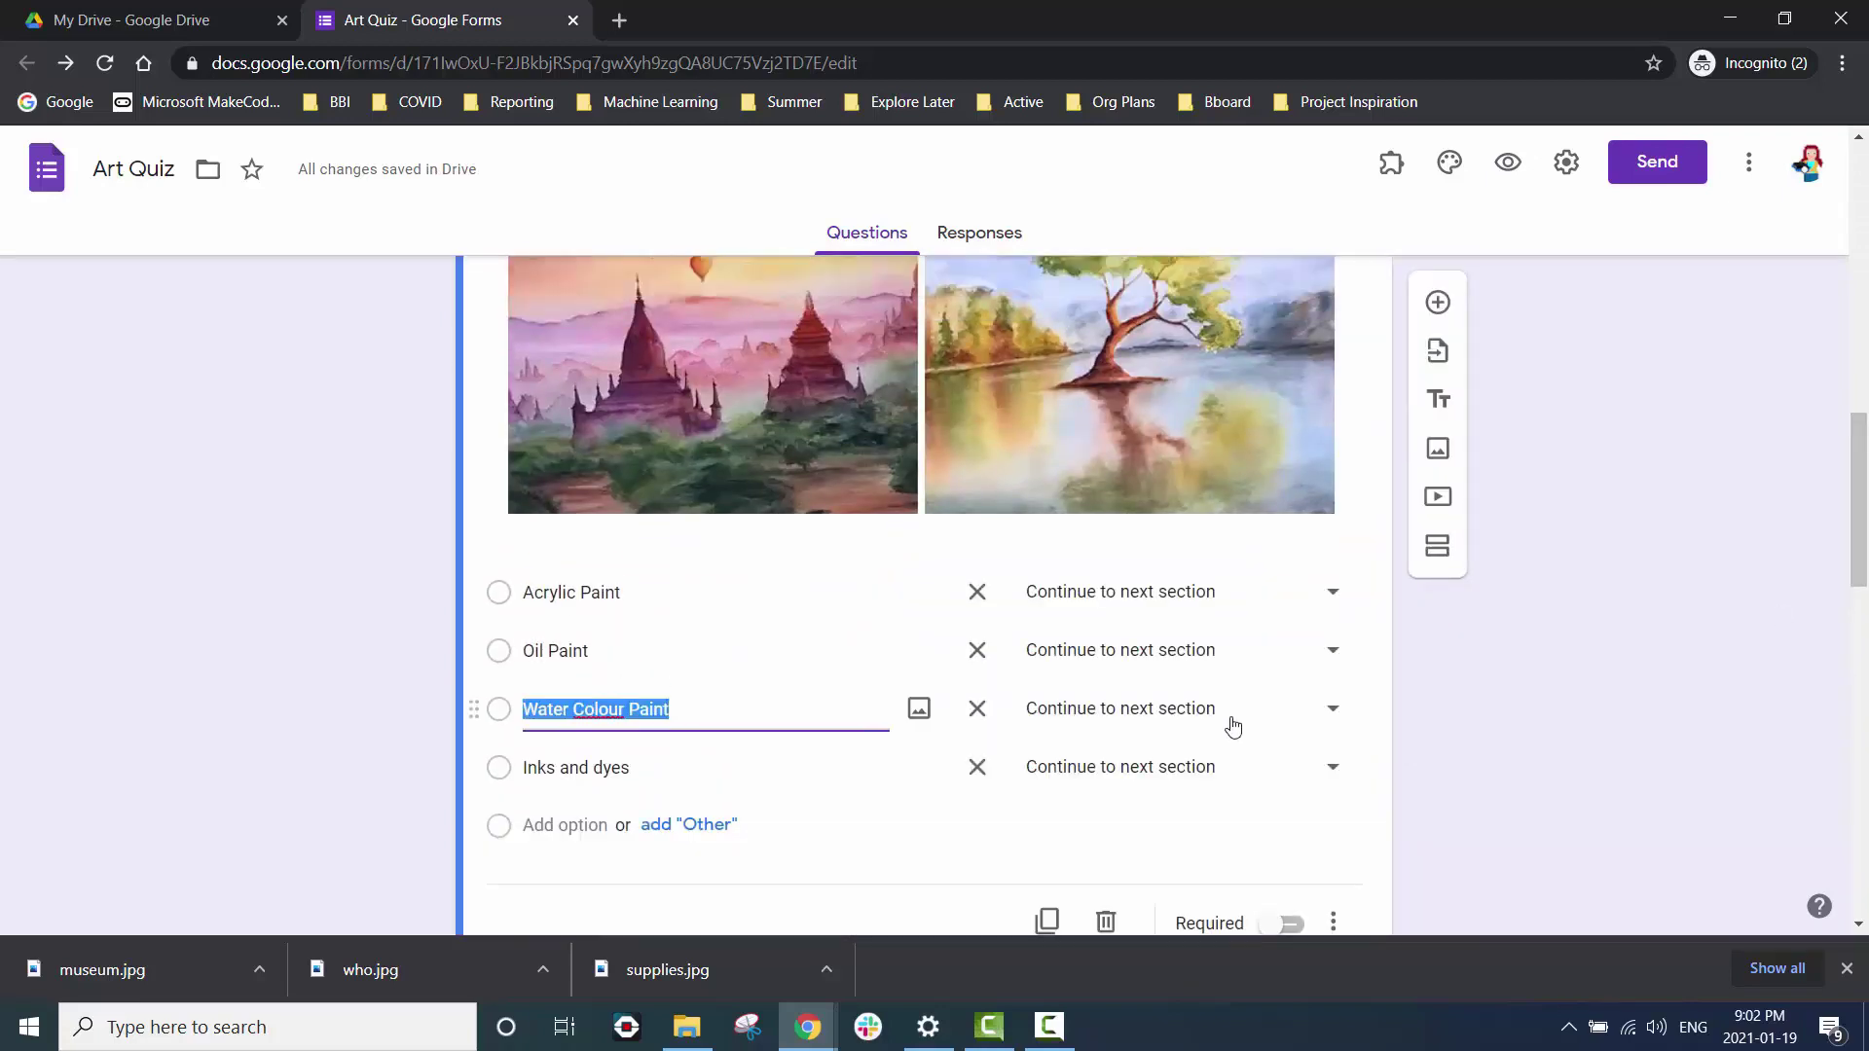
pyautogui.click(1335, 716)
pyautogui.click(1210, 811)
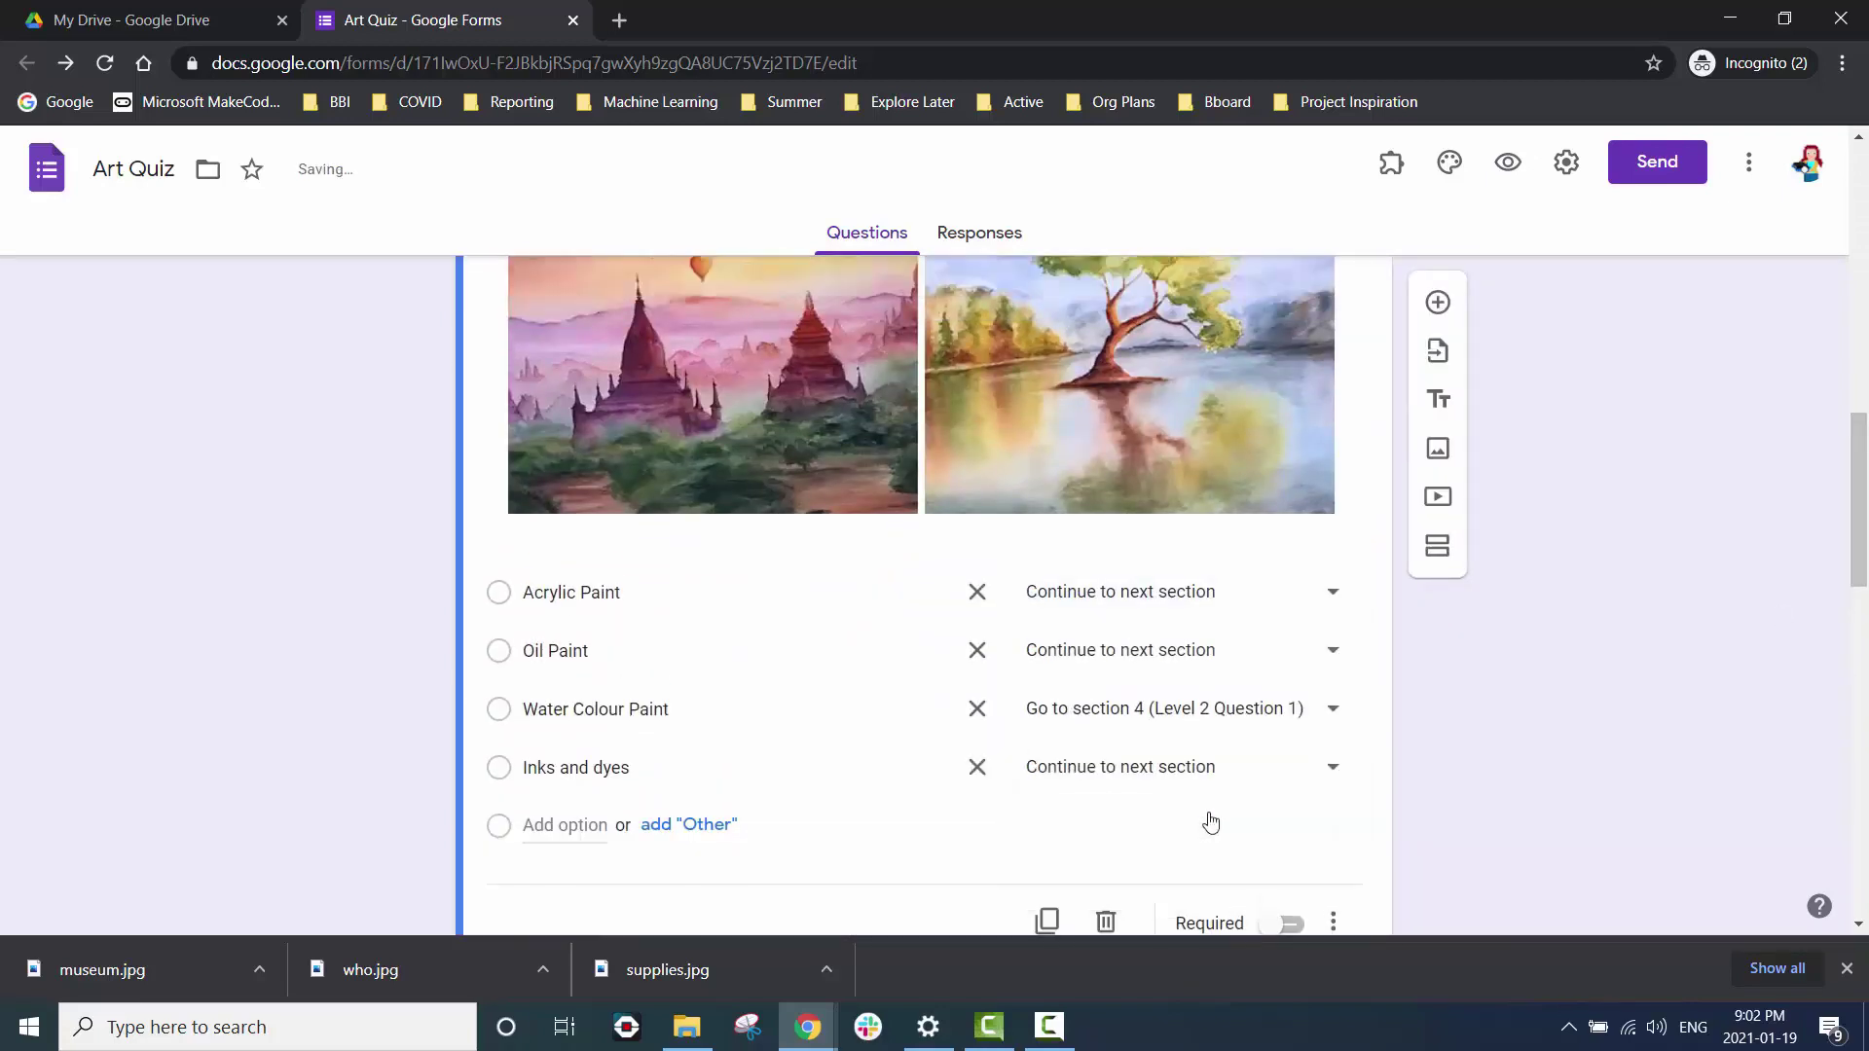
# Check the destination choices for the Acrylic Paint answer, and review where section 3 leads.
pyautogui.click(1223, 594)
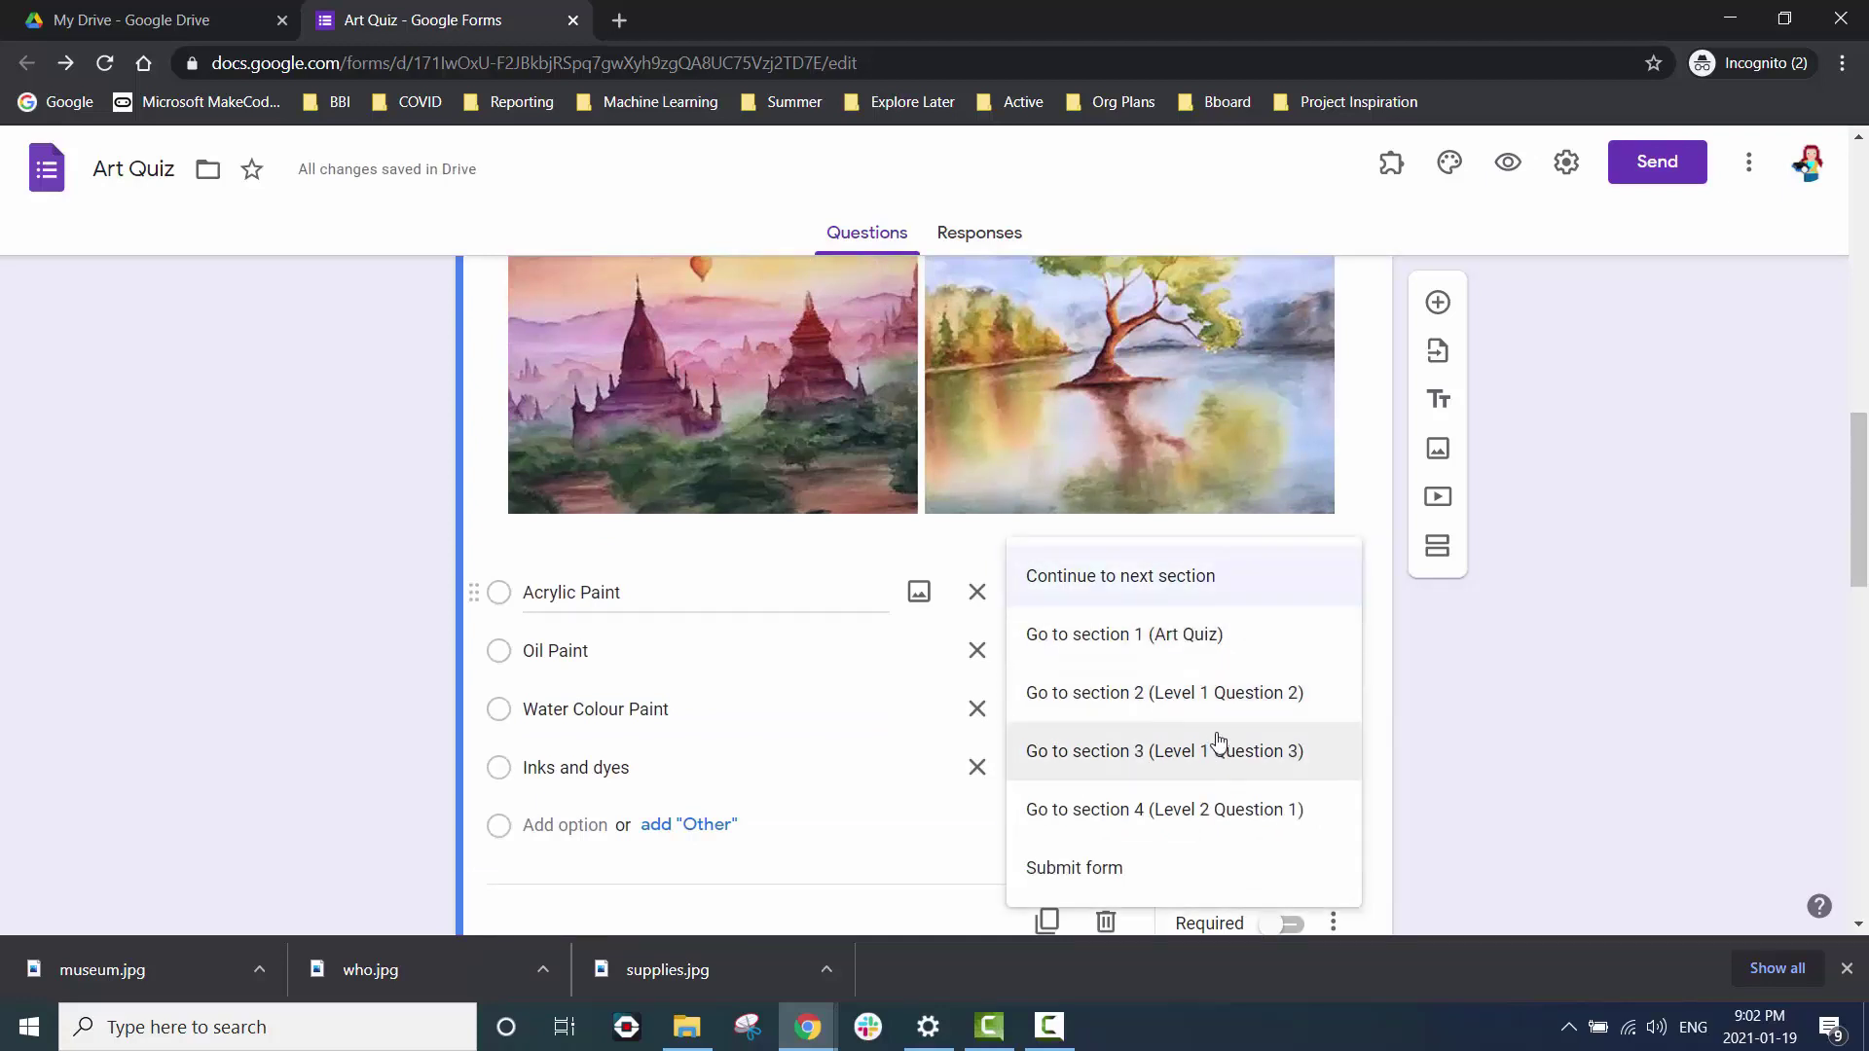
pyautogui.click(1514, 668)
pyautogui.moveTo(1860, 547)
pyautogui.mouseDown()
pyautogui.moveTo(1852, 775)
pyautogui.moveTo(1855, 746)
pyautogui.mouseUp()
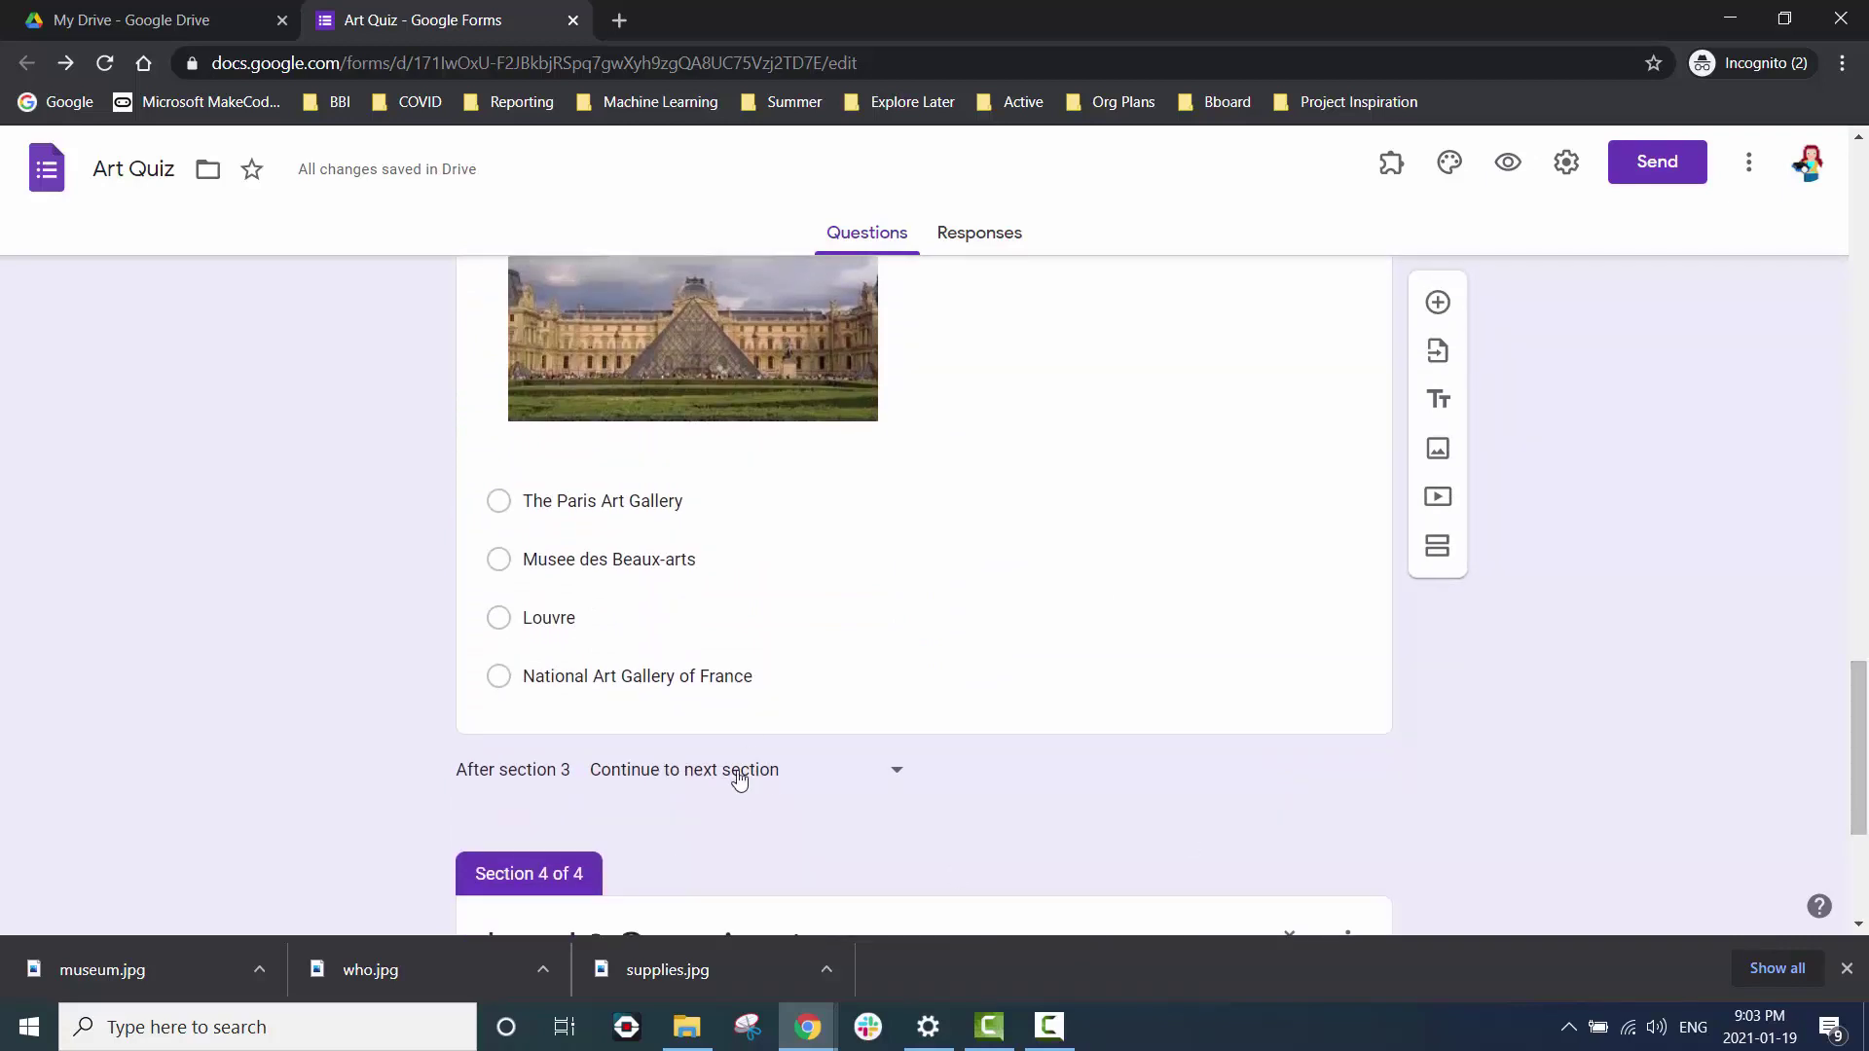
pyautogui.moveTo(1858, 728); pyautogui.dragTo(1858, 806)
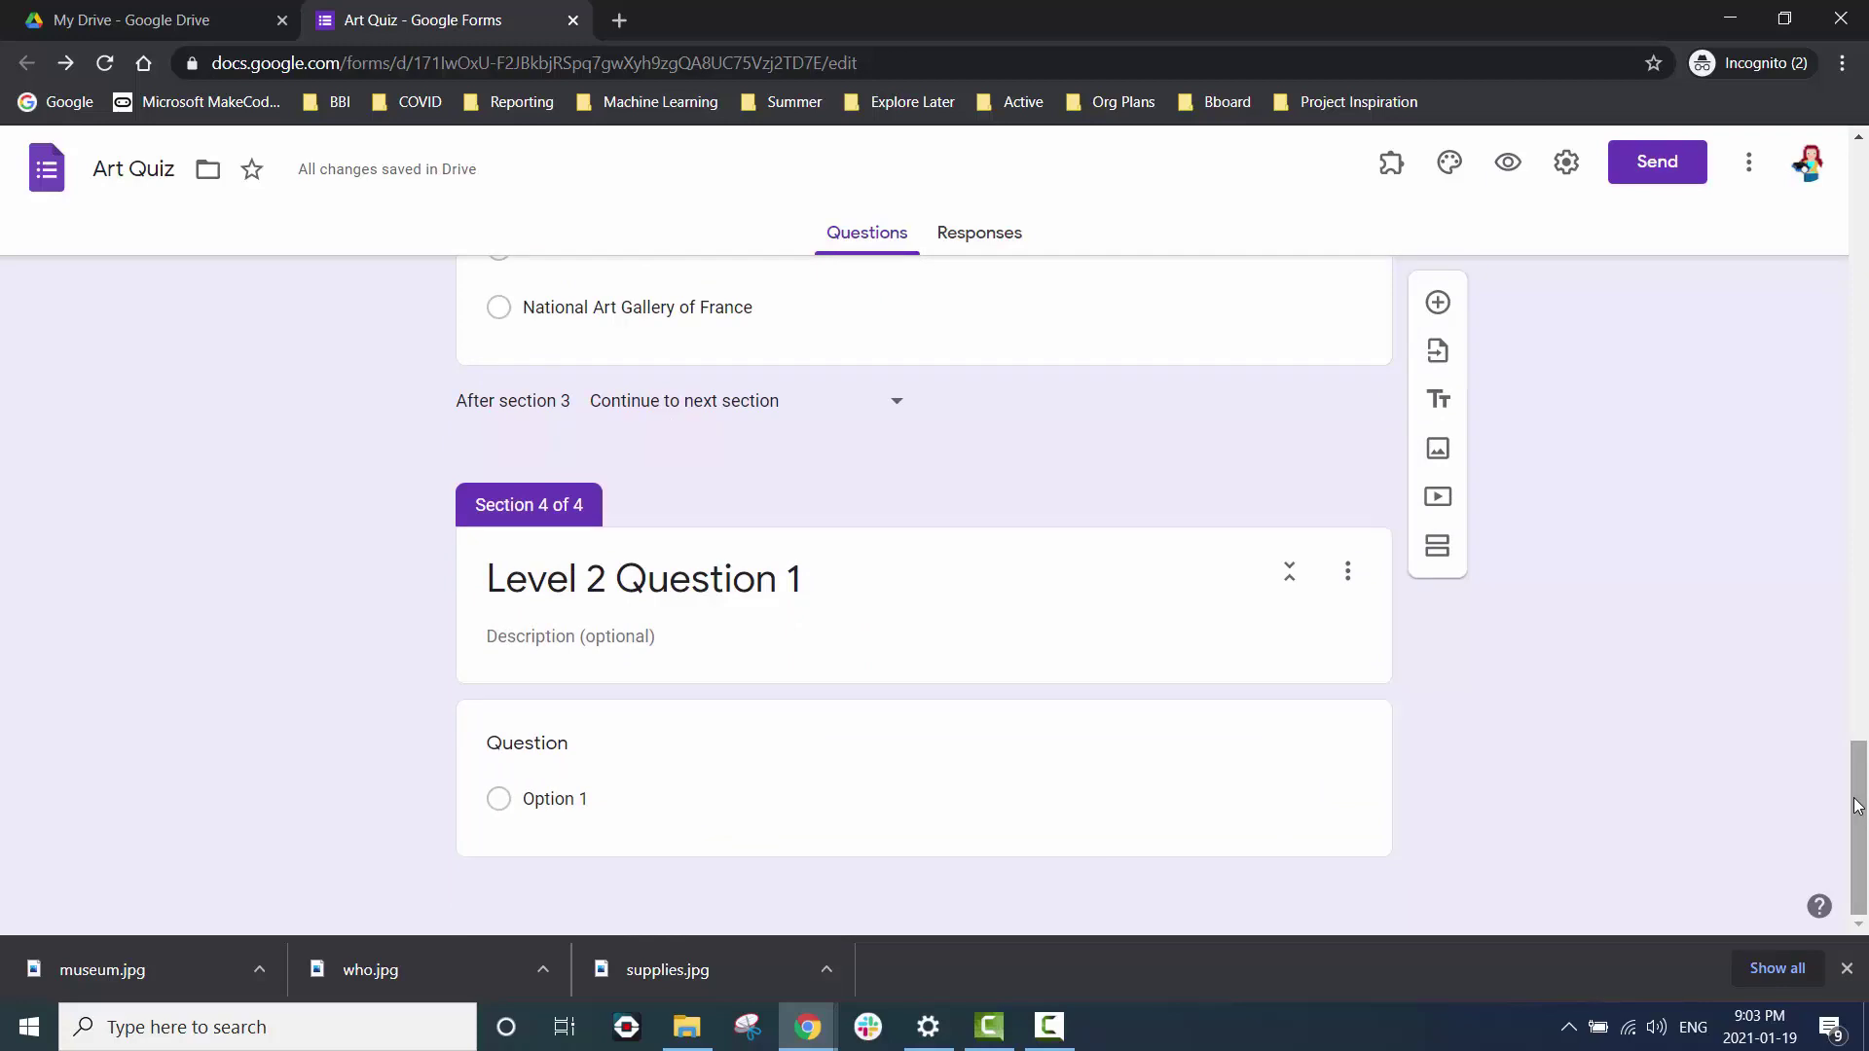
# Enter the question text "What is the name of the art movement that this image" in the Level 2 Question 1 section.
pyautogui.click(530, 756)
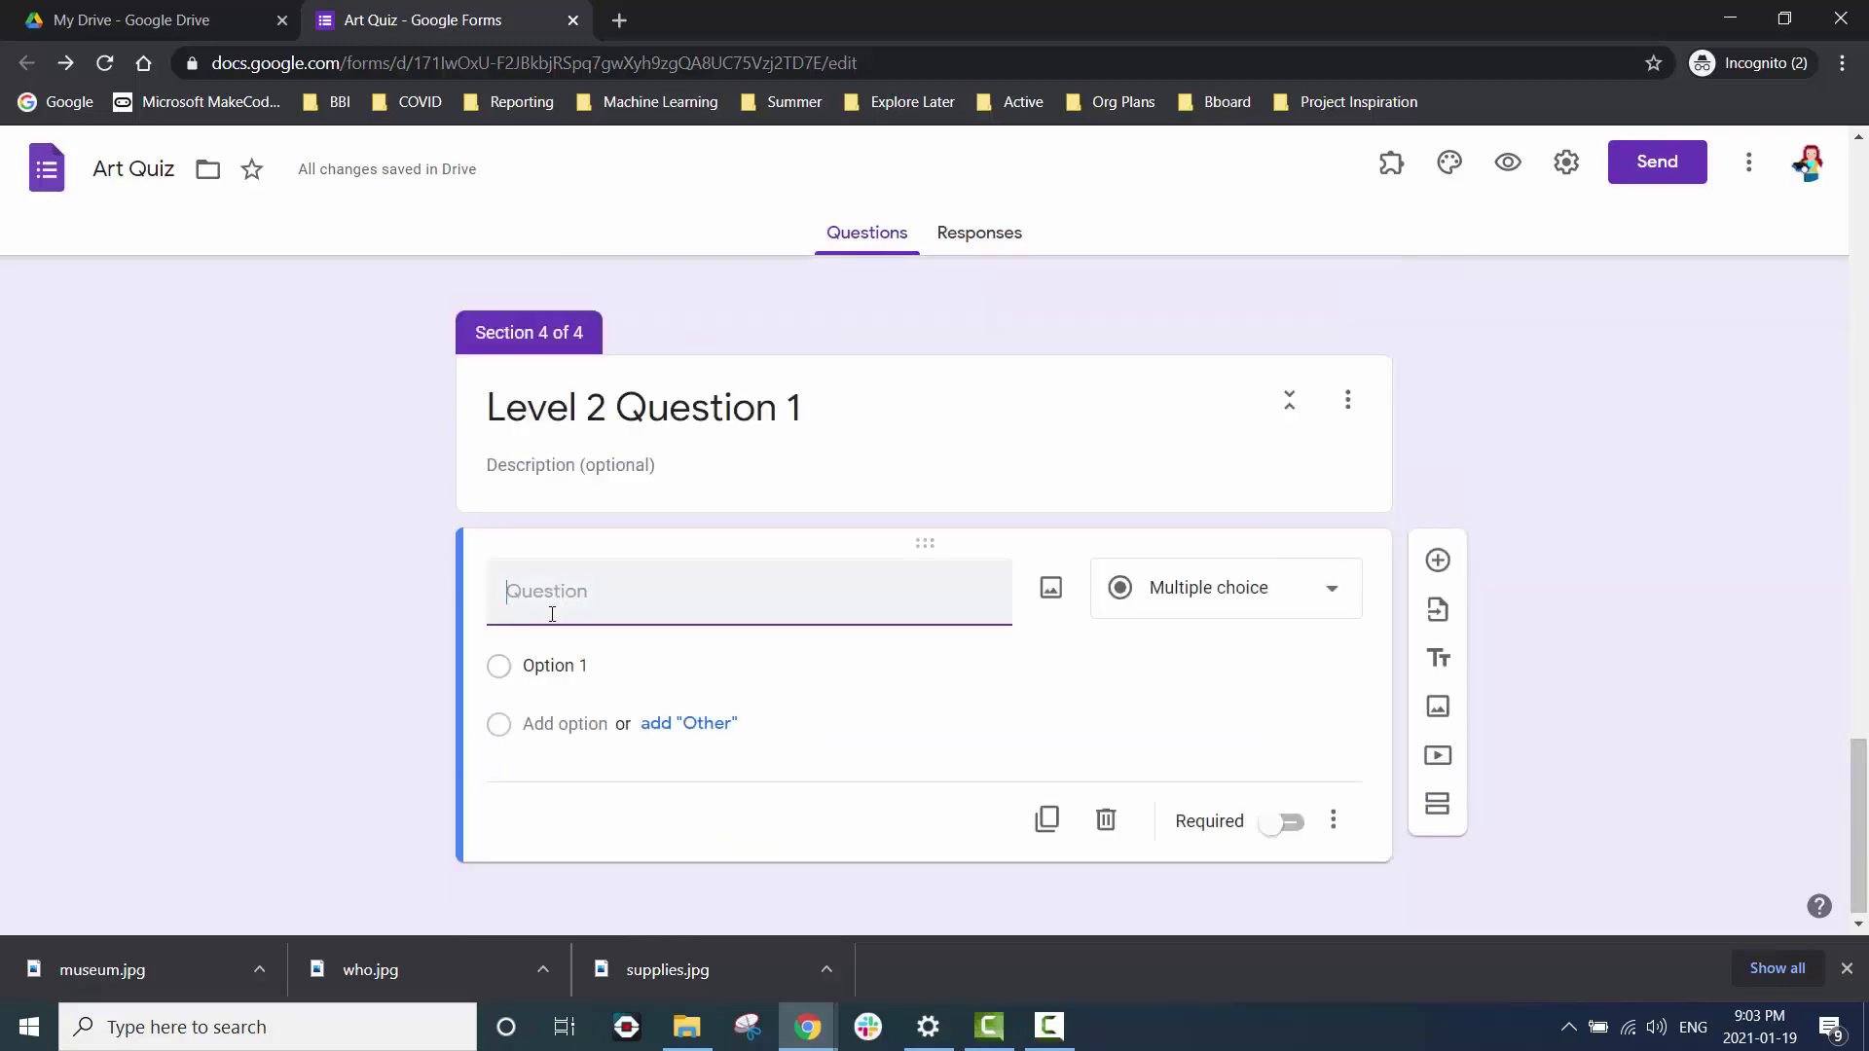
pyautogui.write('What is the name of the art movement that')
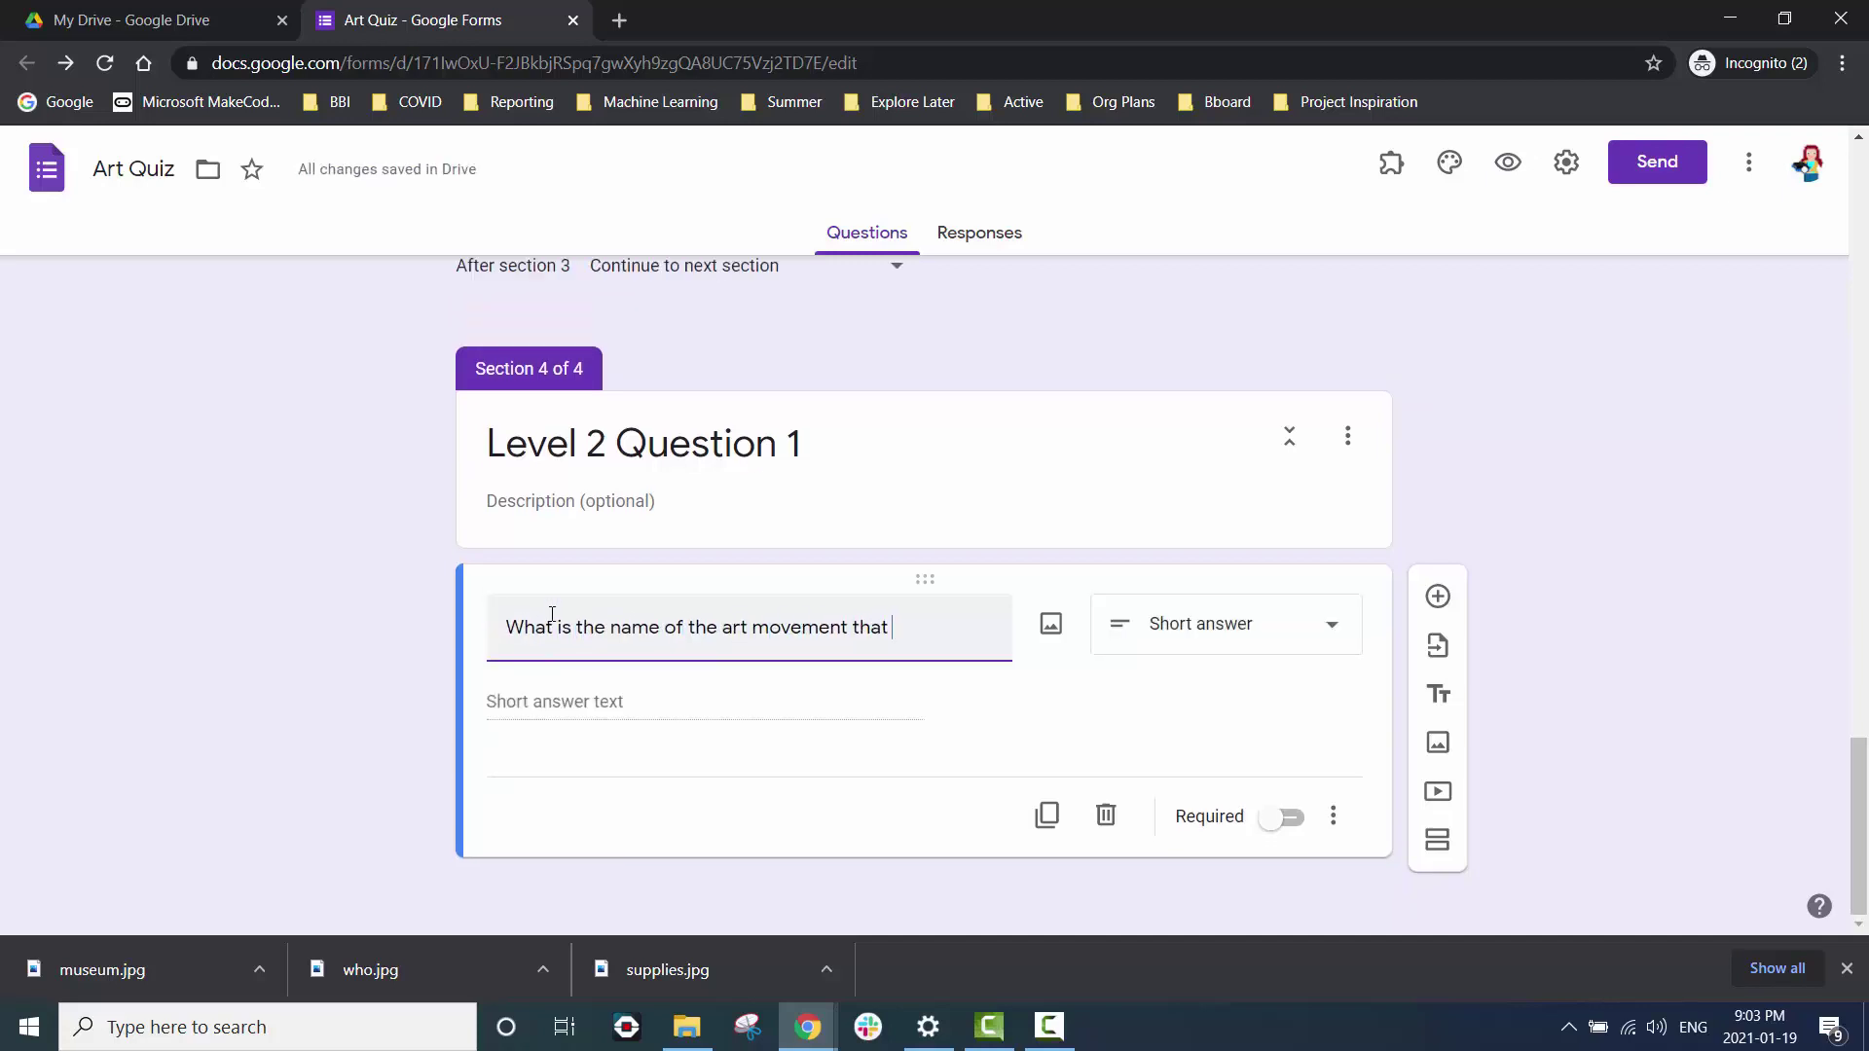
pyautogui.write(' this image')
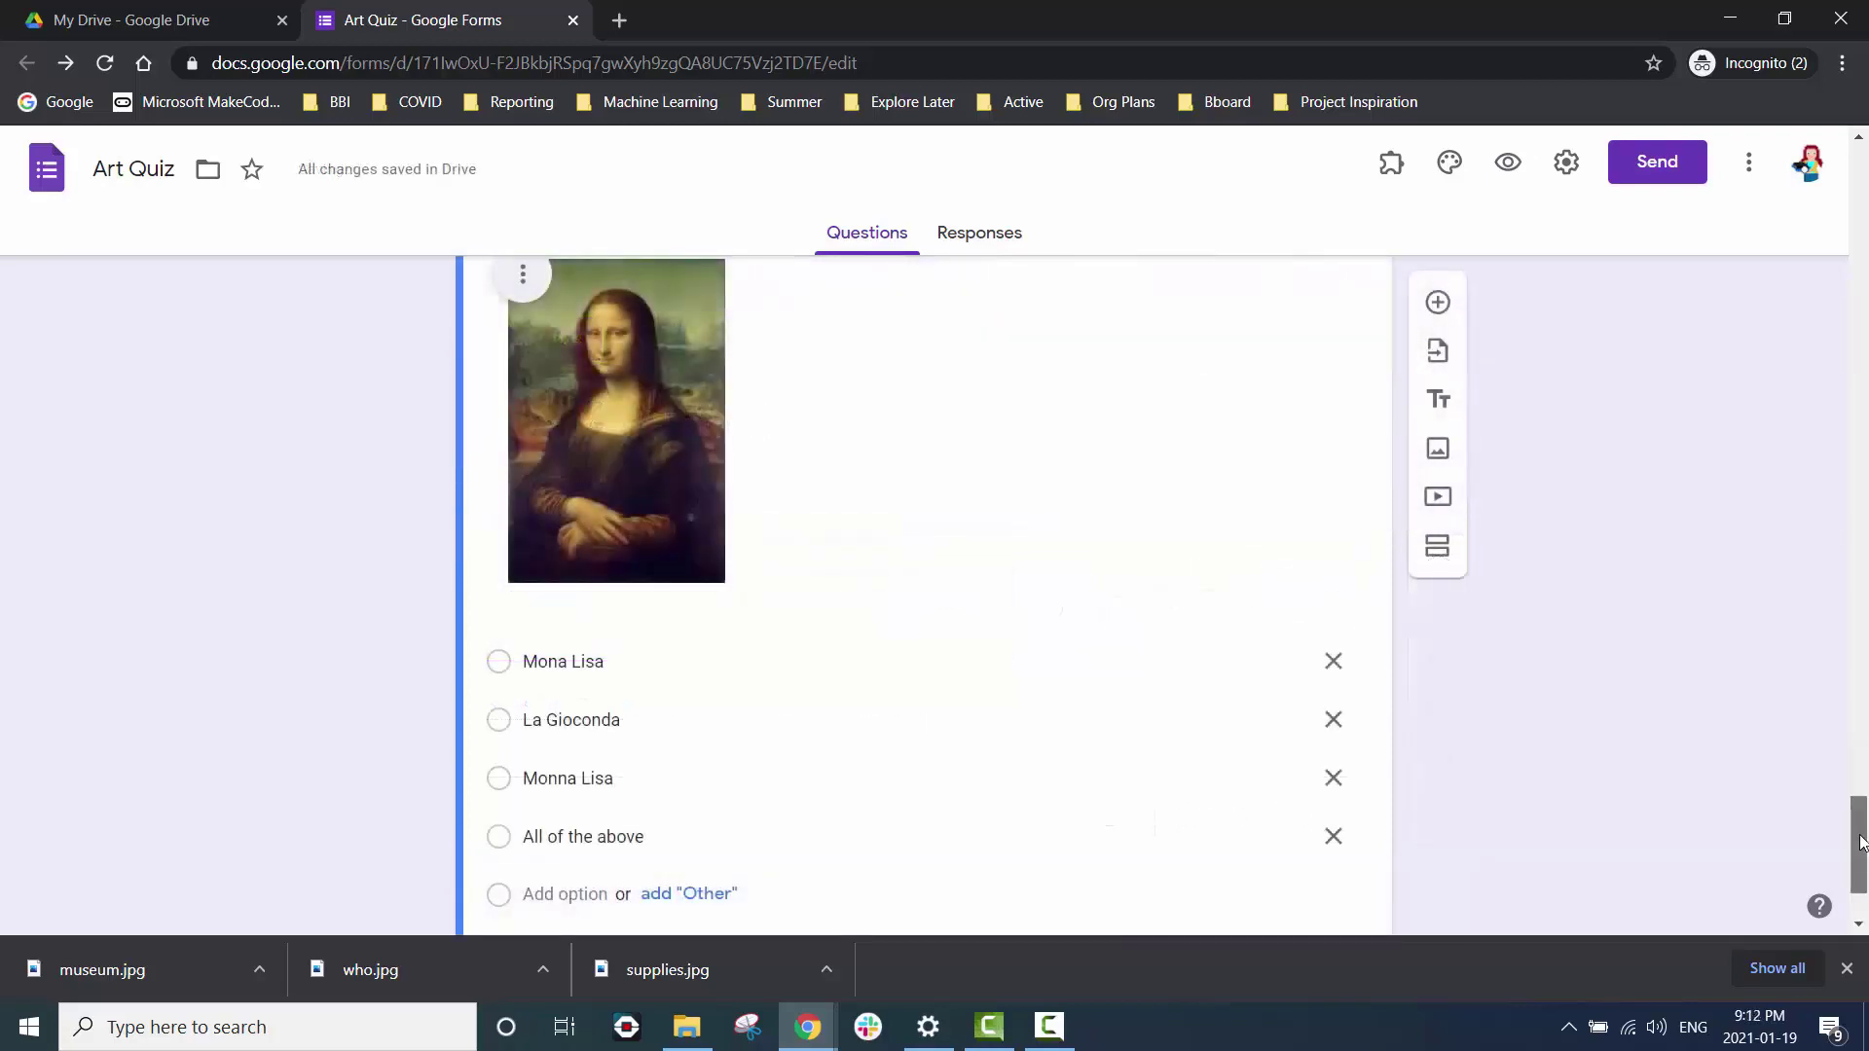
# Turn on going to a section based on the answer for the art movement question in section 4.
pyautogui.moveTo(1860, 808); pyautogui.dragTo(1860, 703)
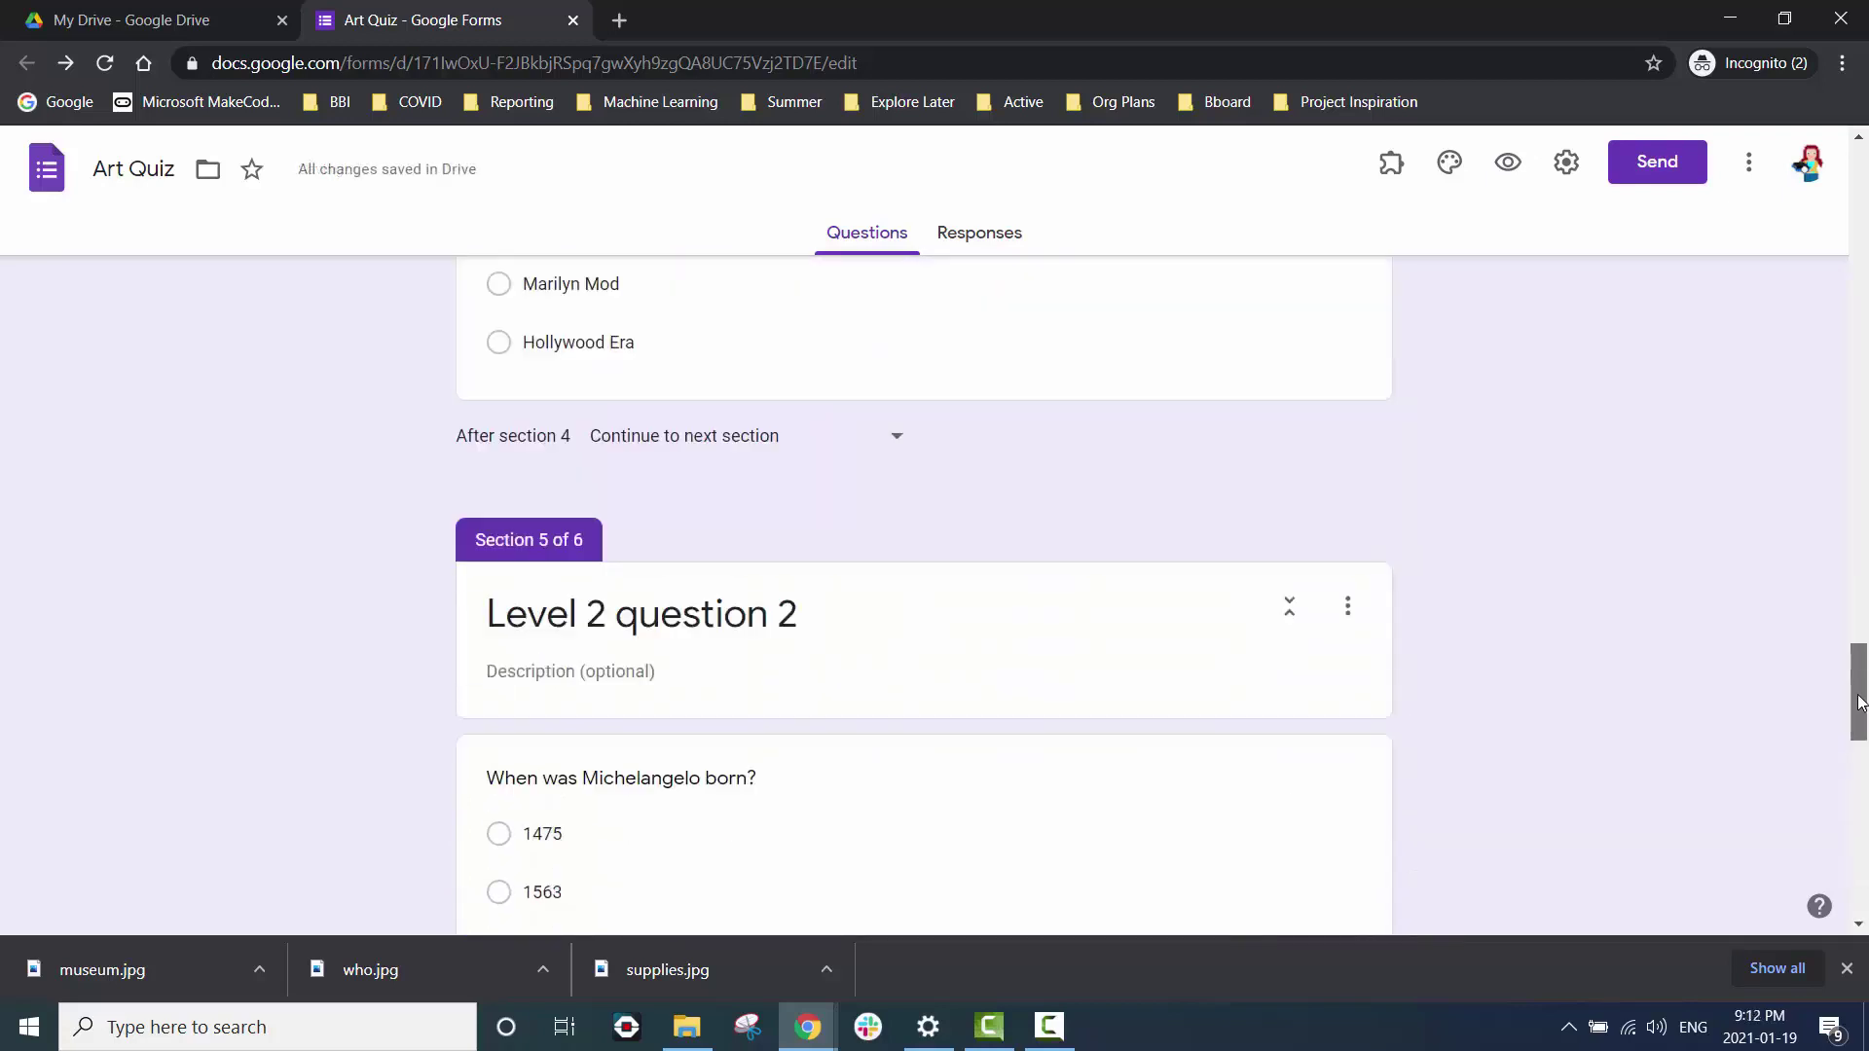
pyautogui.scroll(10, 939, 889)
pyautogui.scroll(-6, 1280, 669)
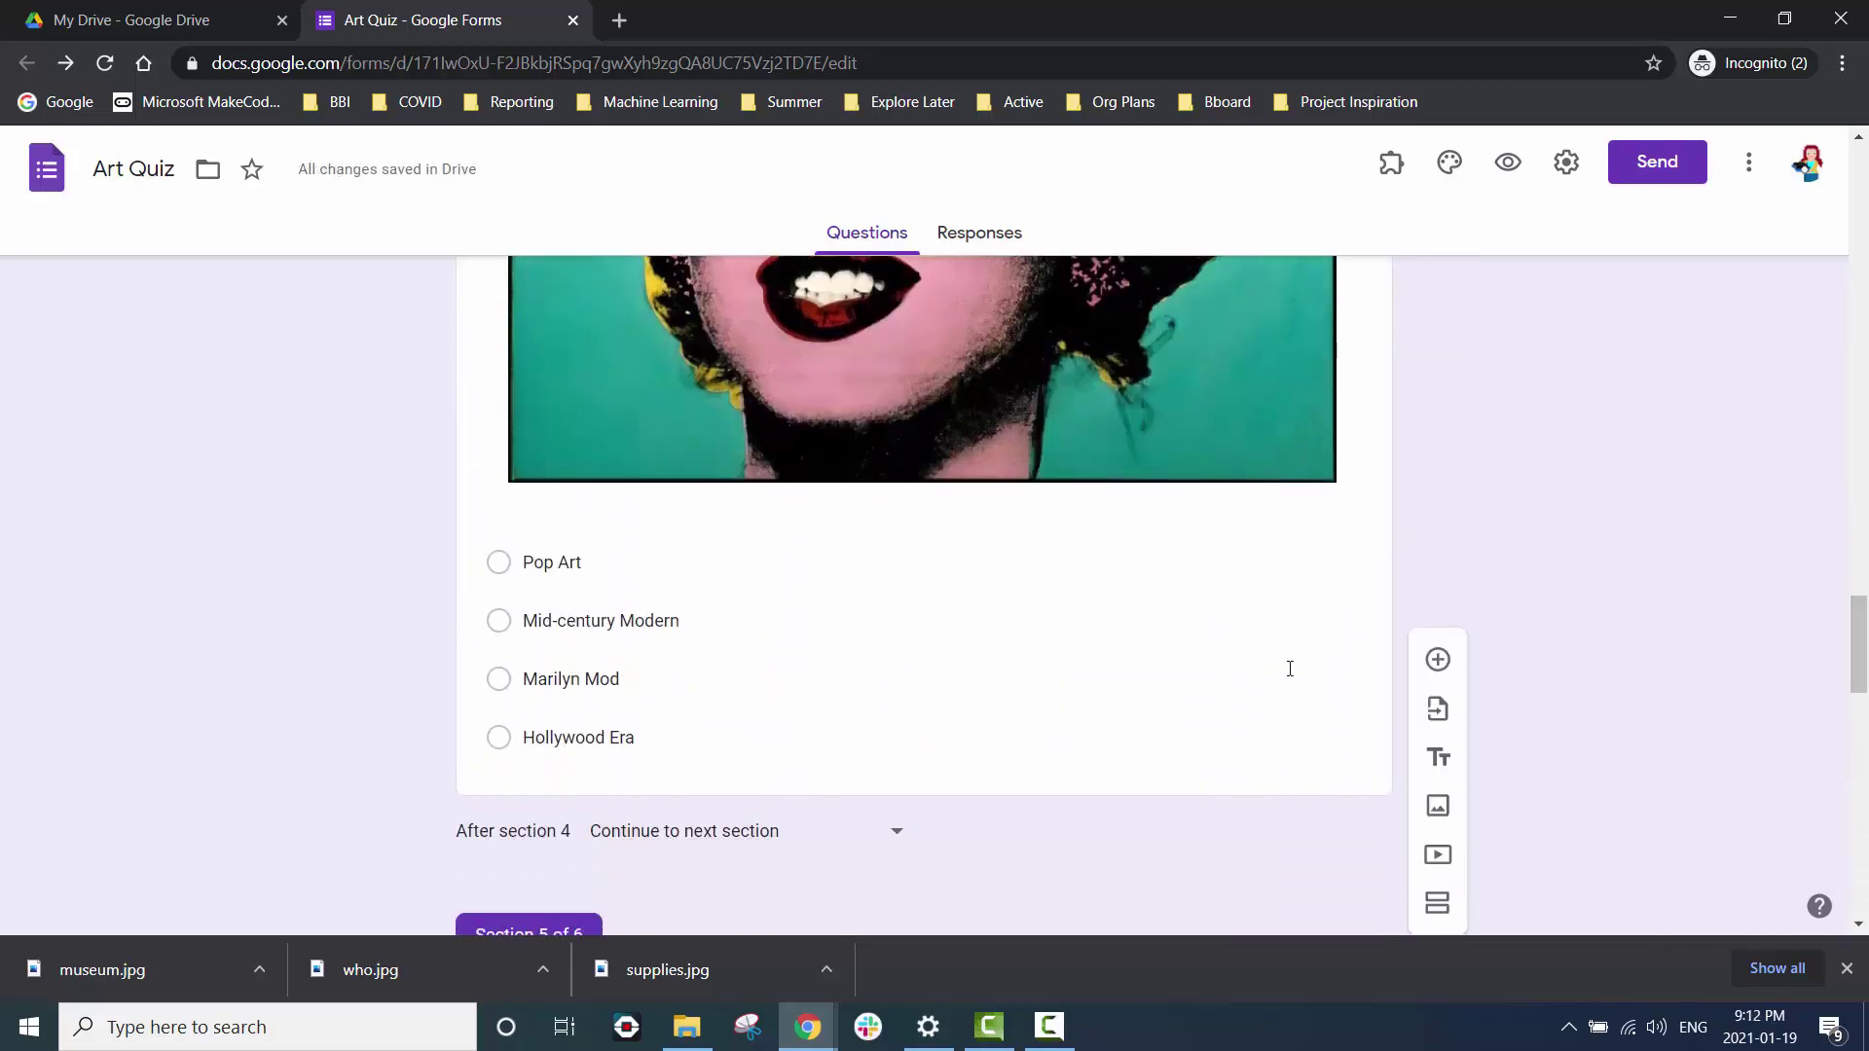
pyautogui.click(1280, 669)
pyautogui.scroll(-2, 1528, 830)
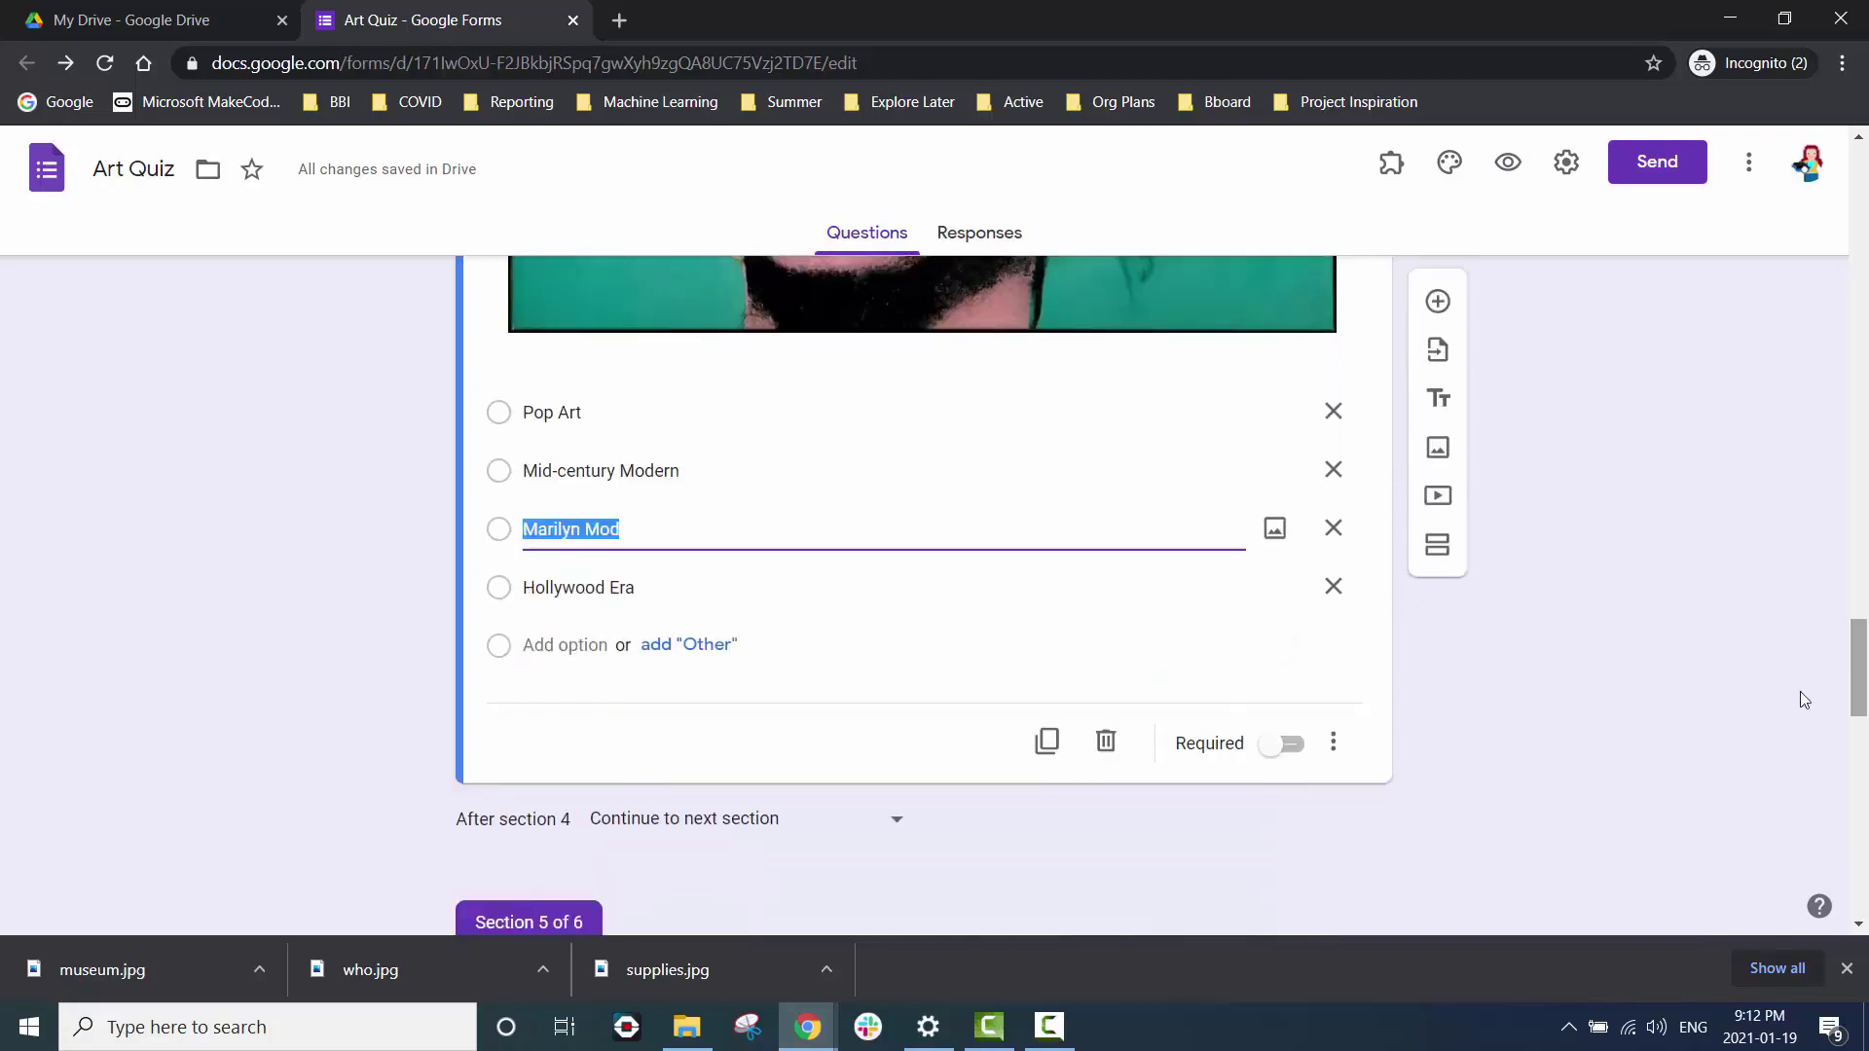
pyautogui.click(1337, 748)
pyautogui.click(1349, 799)
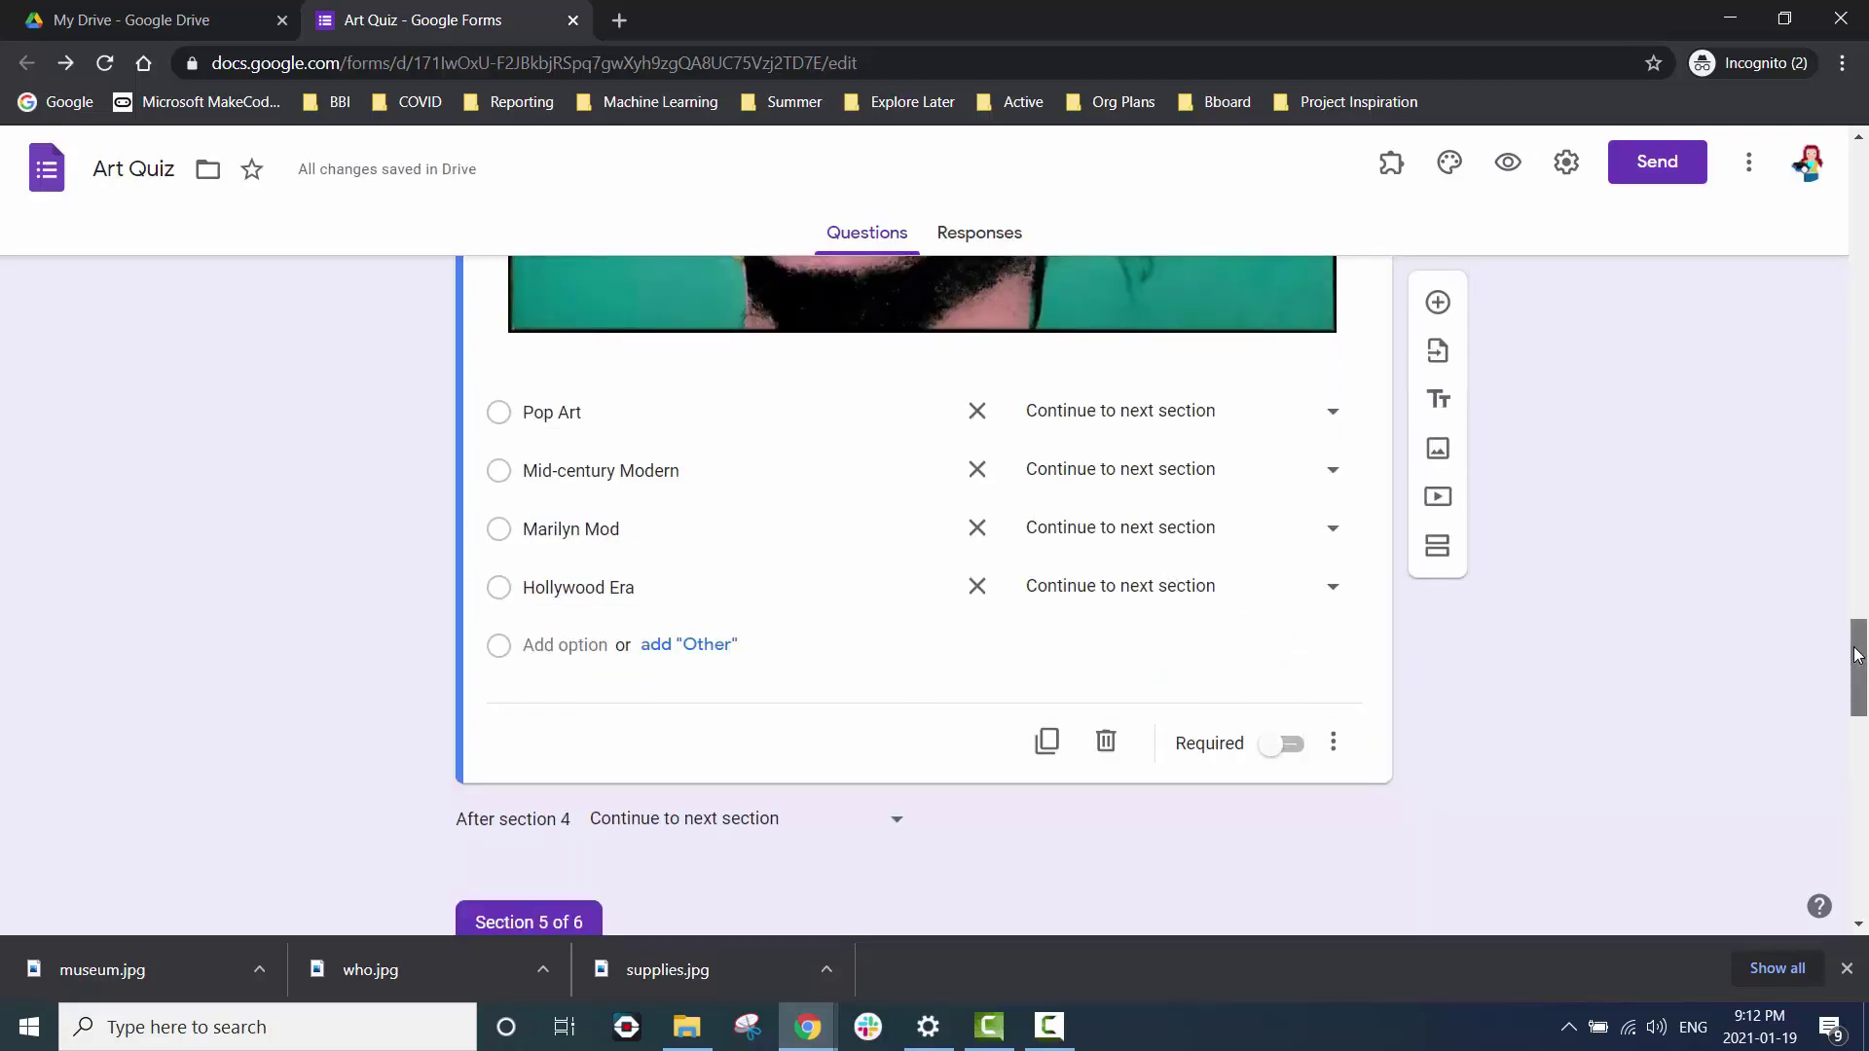
# Turn on going to a section based on the answer for the Michelangelo birth year question in section 5.
pyautogui.moveTo(1858, 654); pyautogui.dragTo(1858, 737)
pyautogui.click(542, 701)
pyautogui.click(1334, 718)
pyautogui.click(1368, 796)
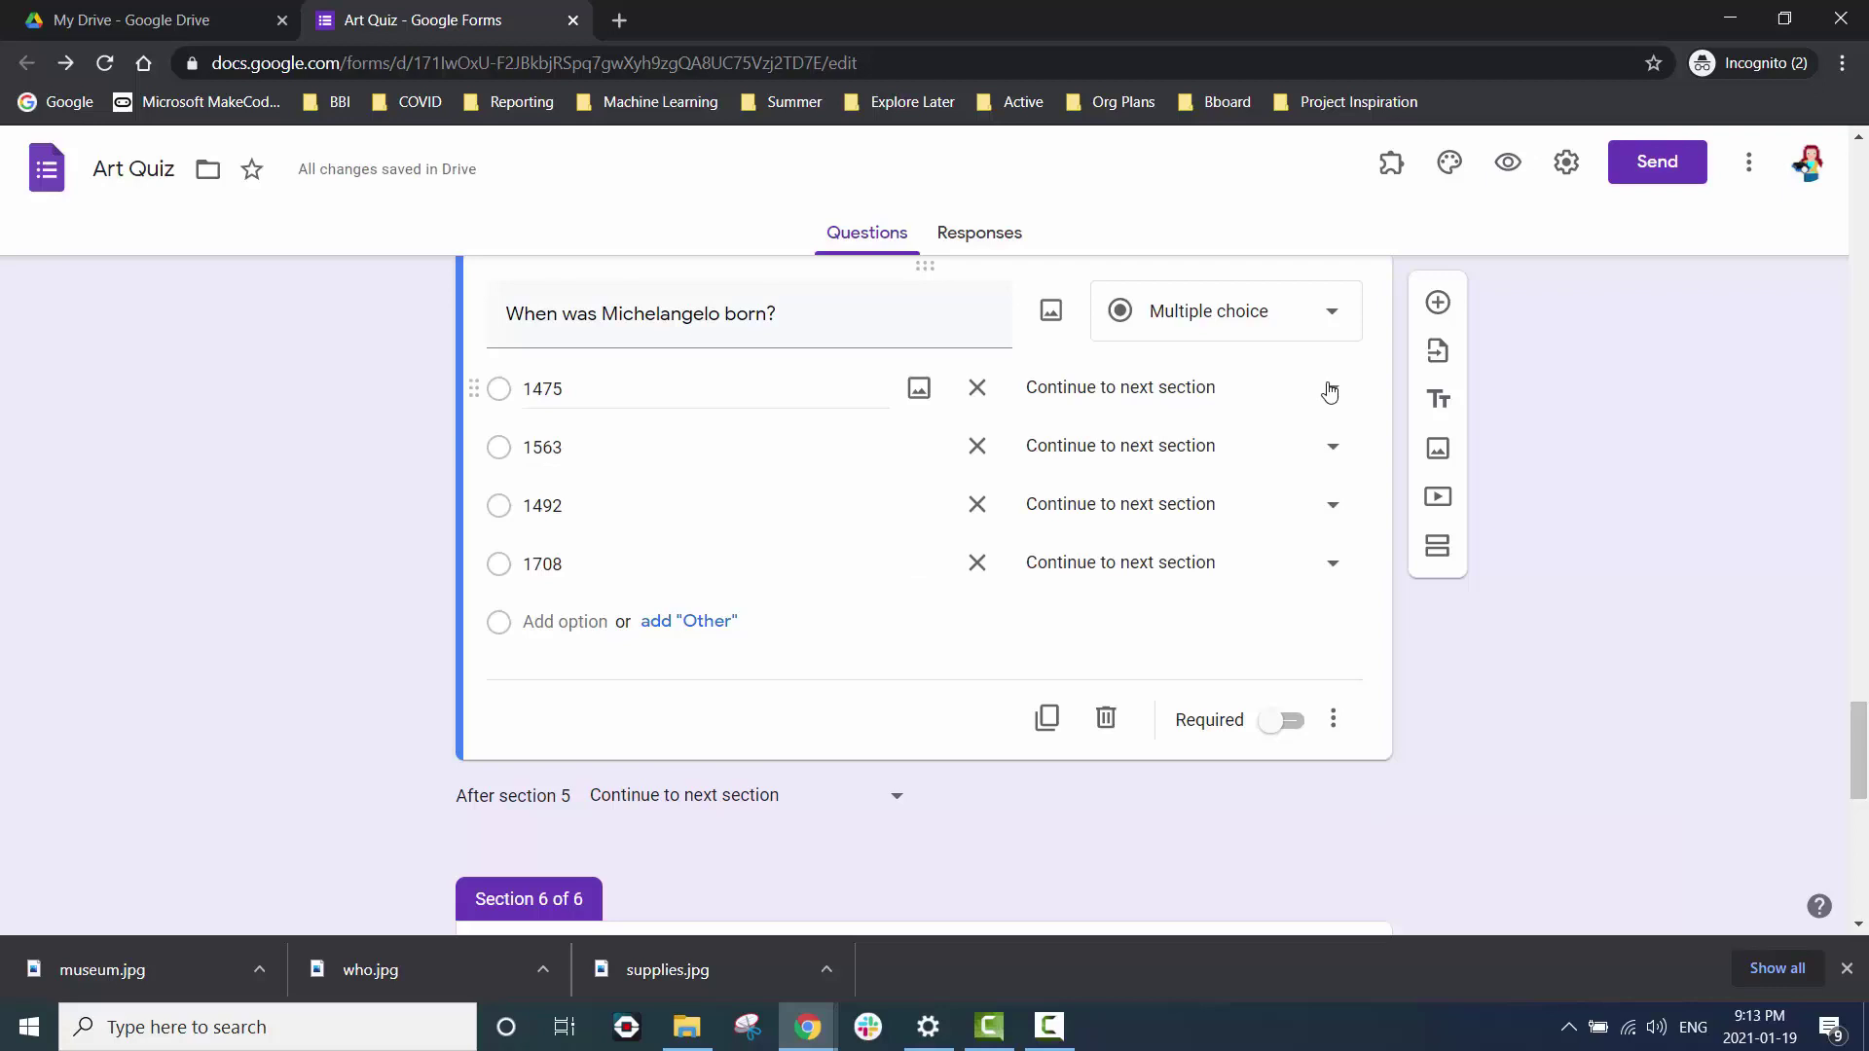
# Route the 1475 answer of the Michelangelo question to section 7 (Level 3 Question 1).
pyautogui.scroll(2, 1207, 525)
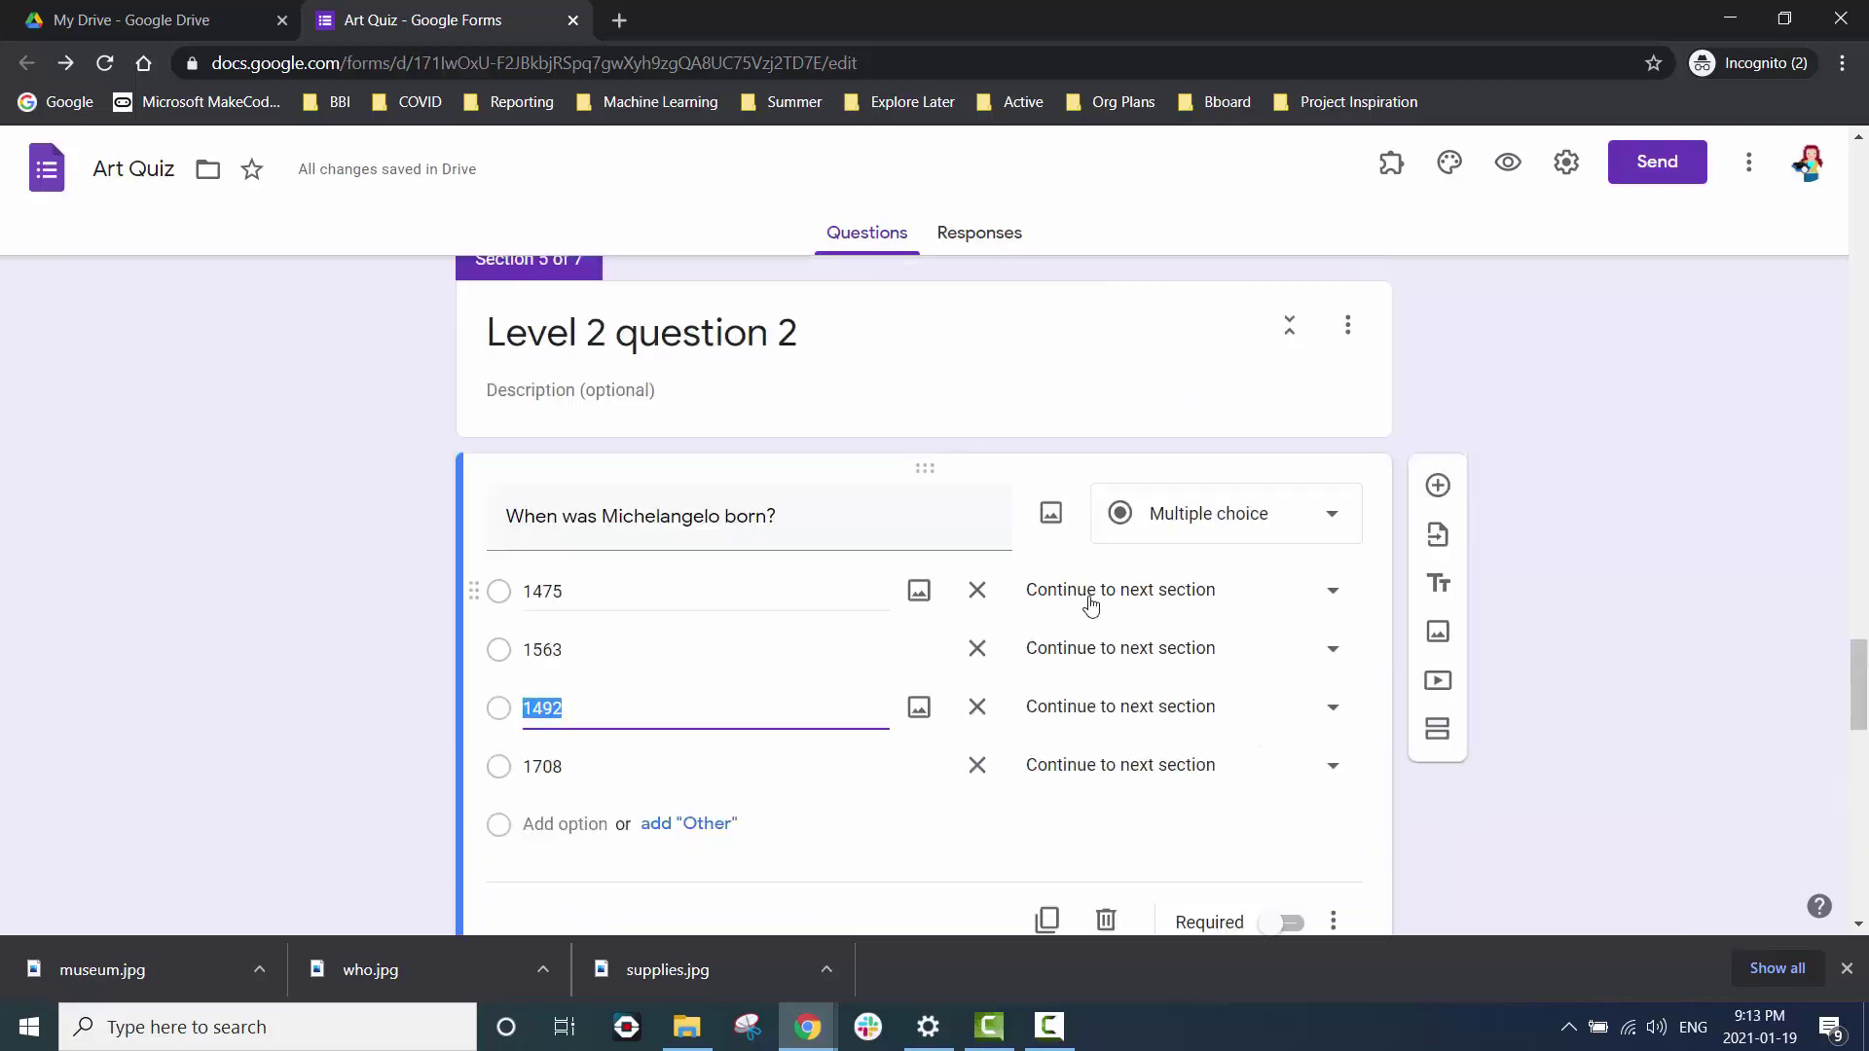
pyautogui.click(1087, 599)
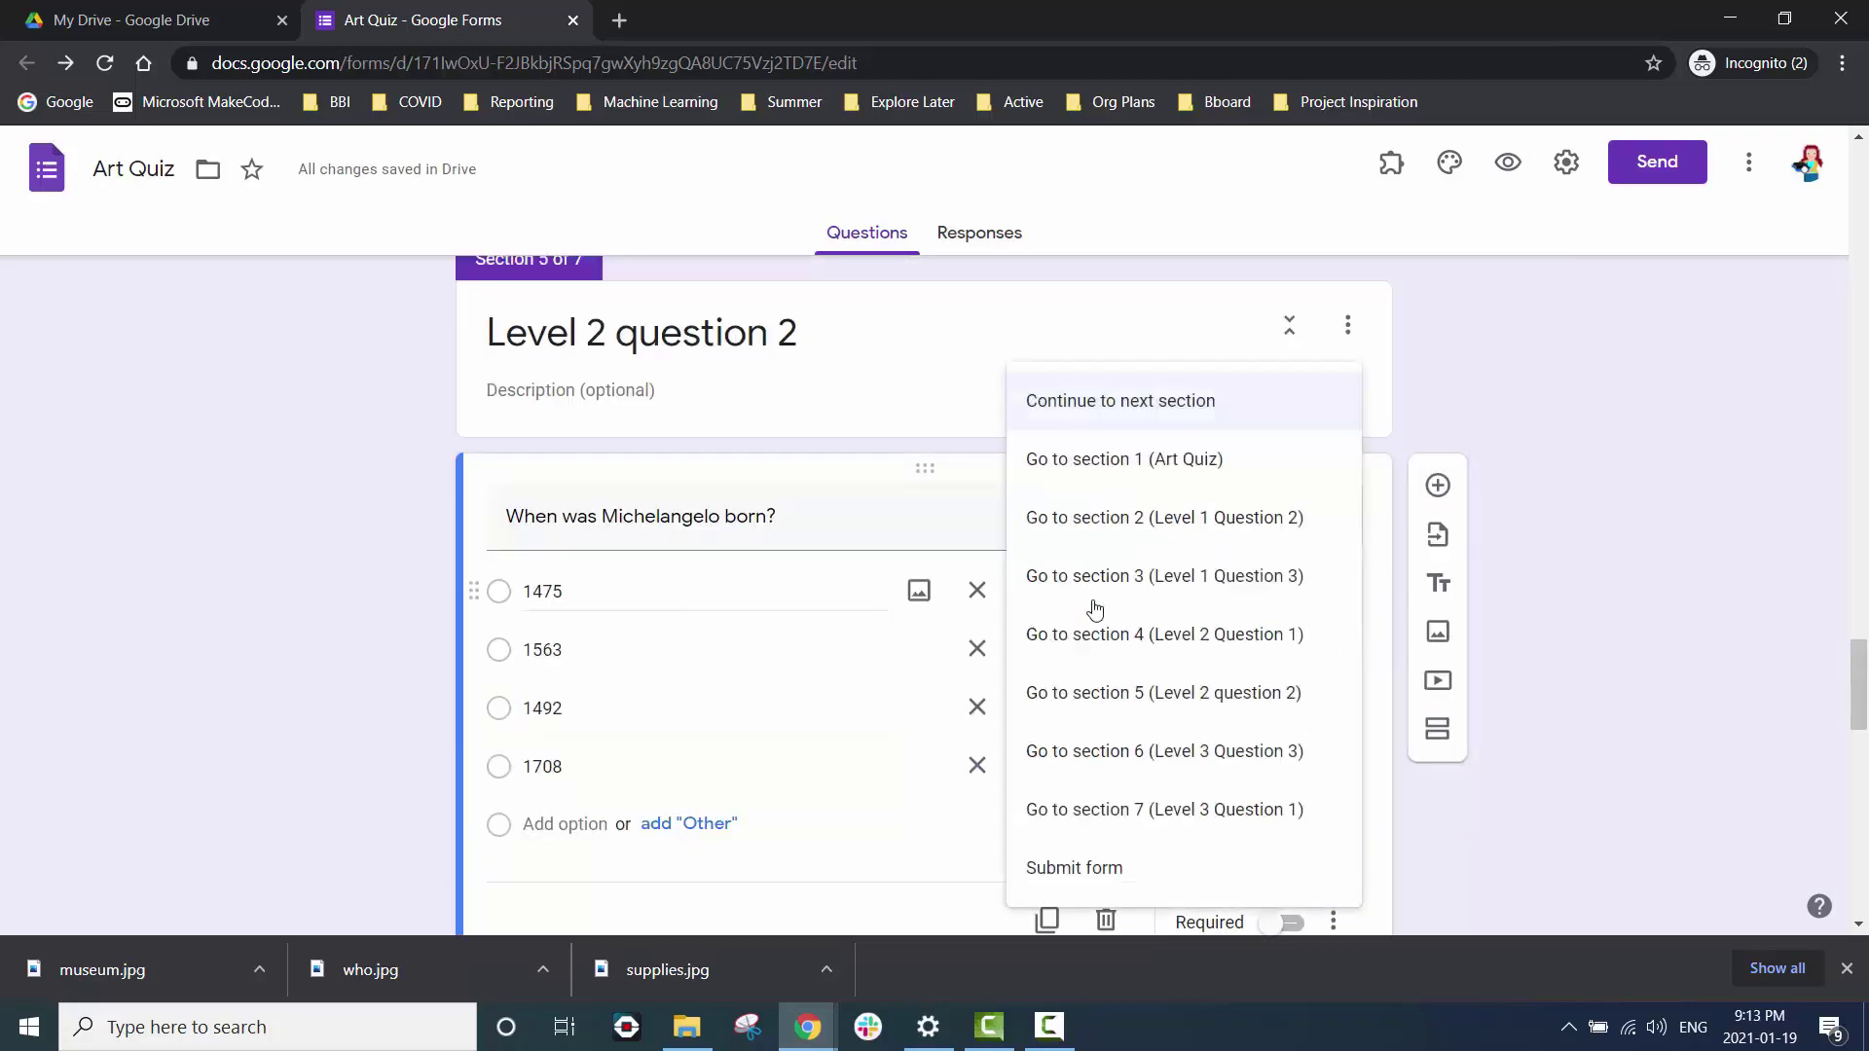
pyautogui.click(1159, 802)
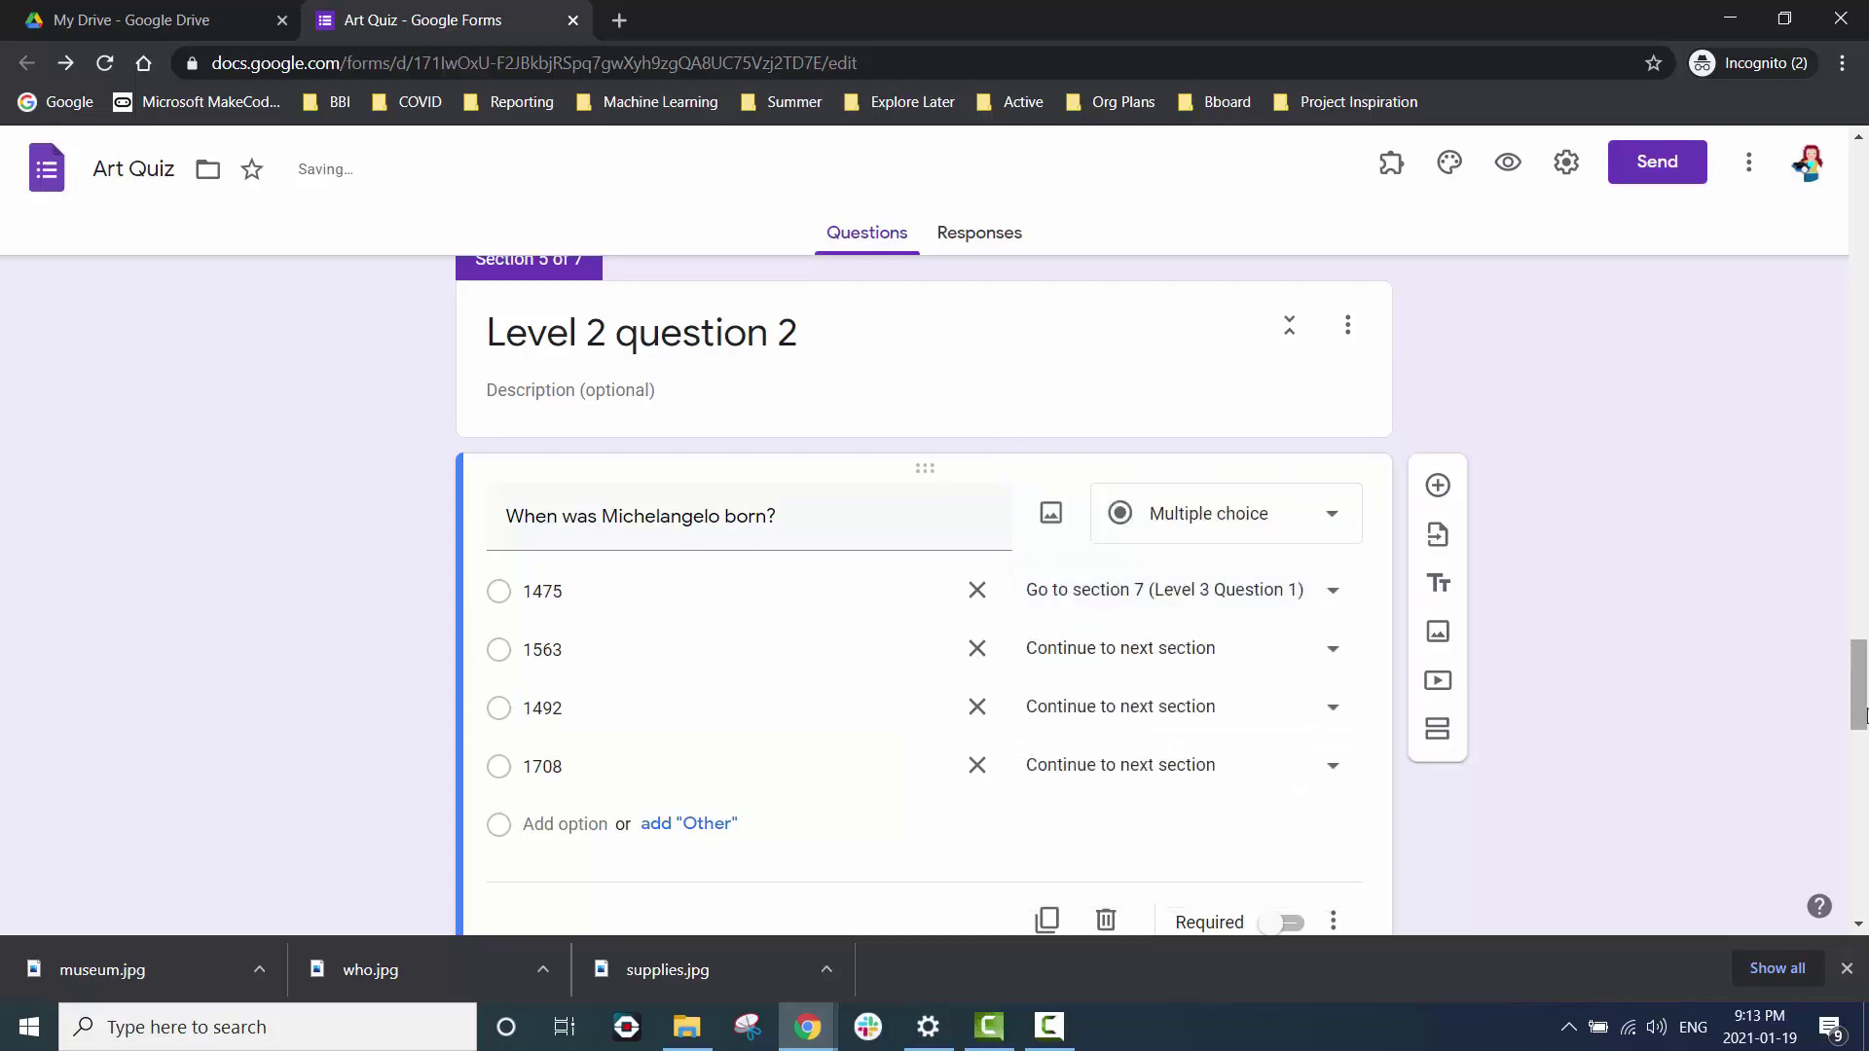
# Enter the question "What kind of art project would you be working on with the following supplies?" in the Level 3 Question 1 section.
pyautogui.scroll(-2, 1859, 735)
pyautogui.moveTo(1859, 735); pyautogui.dragTo(1848, 866)
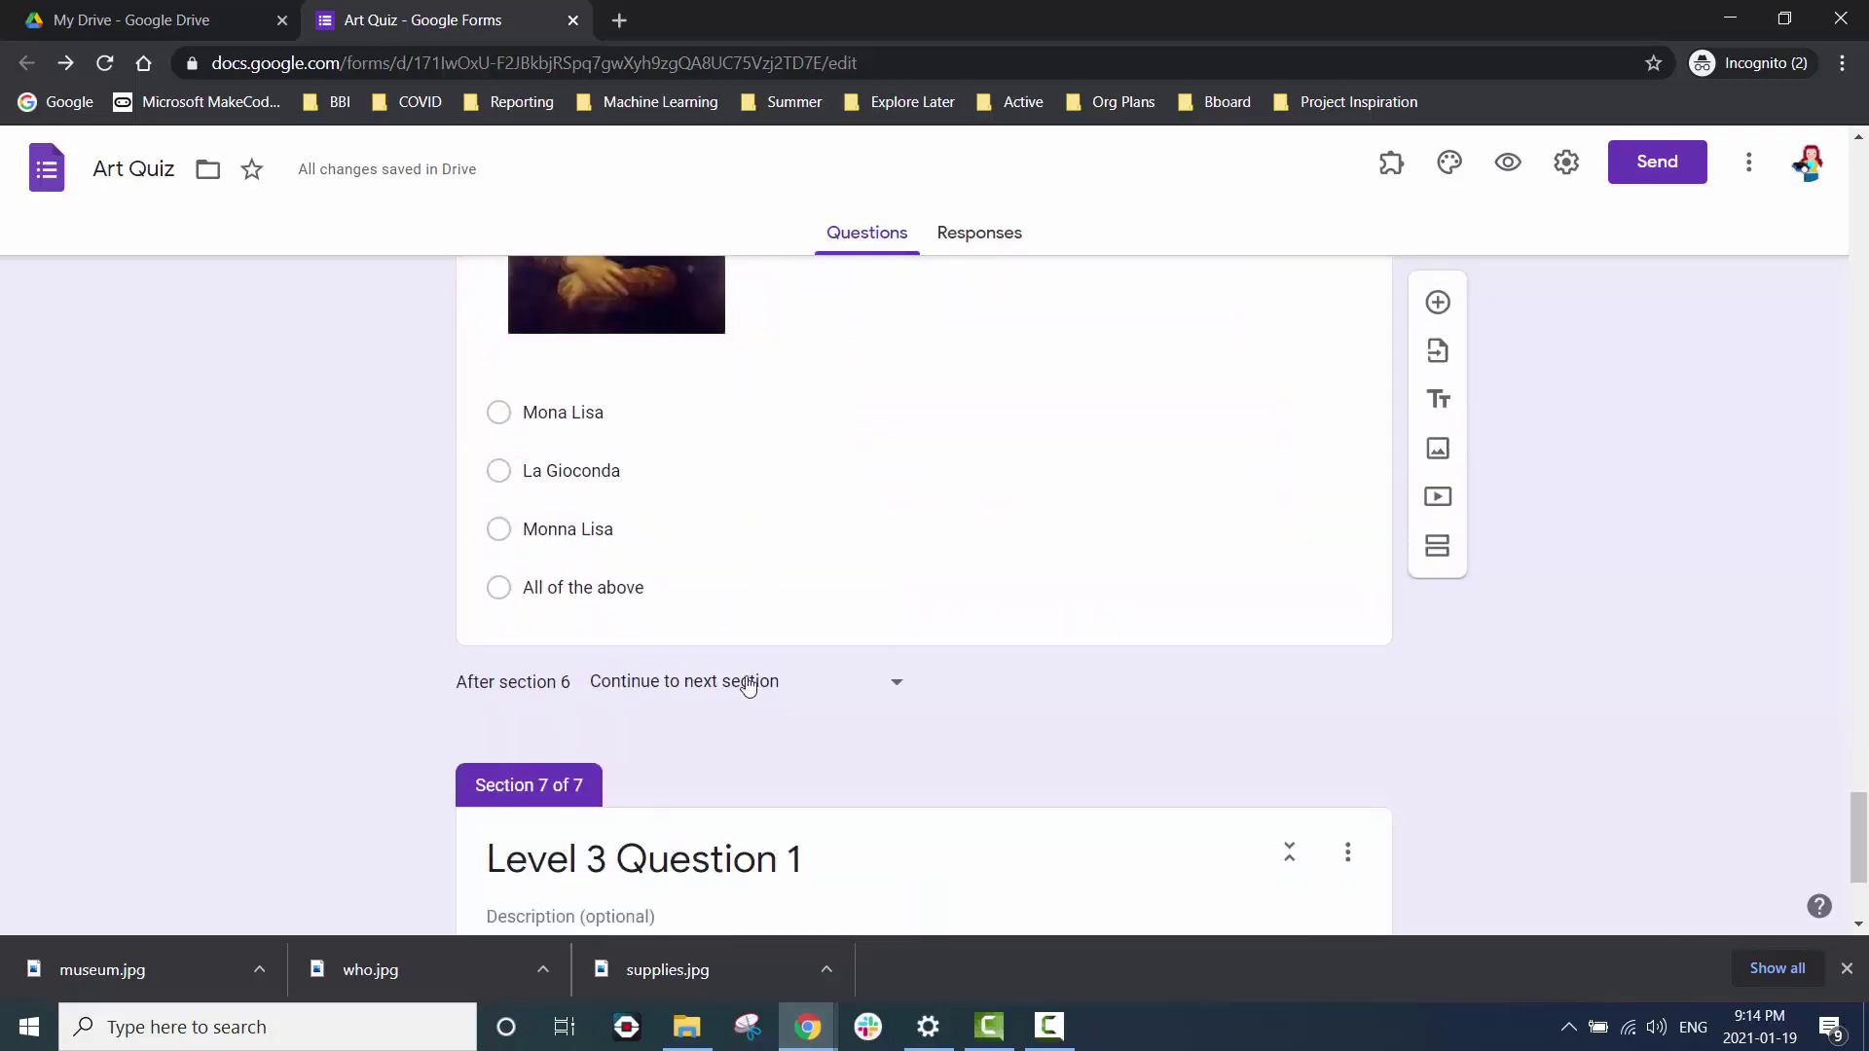
pyautogui.scroll(-3, 1144, 740)
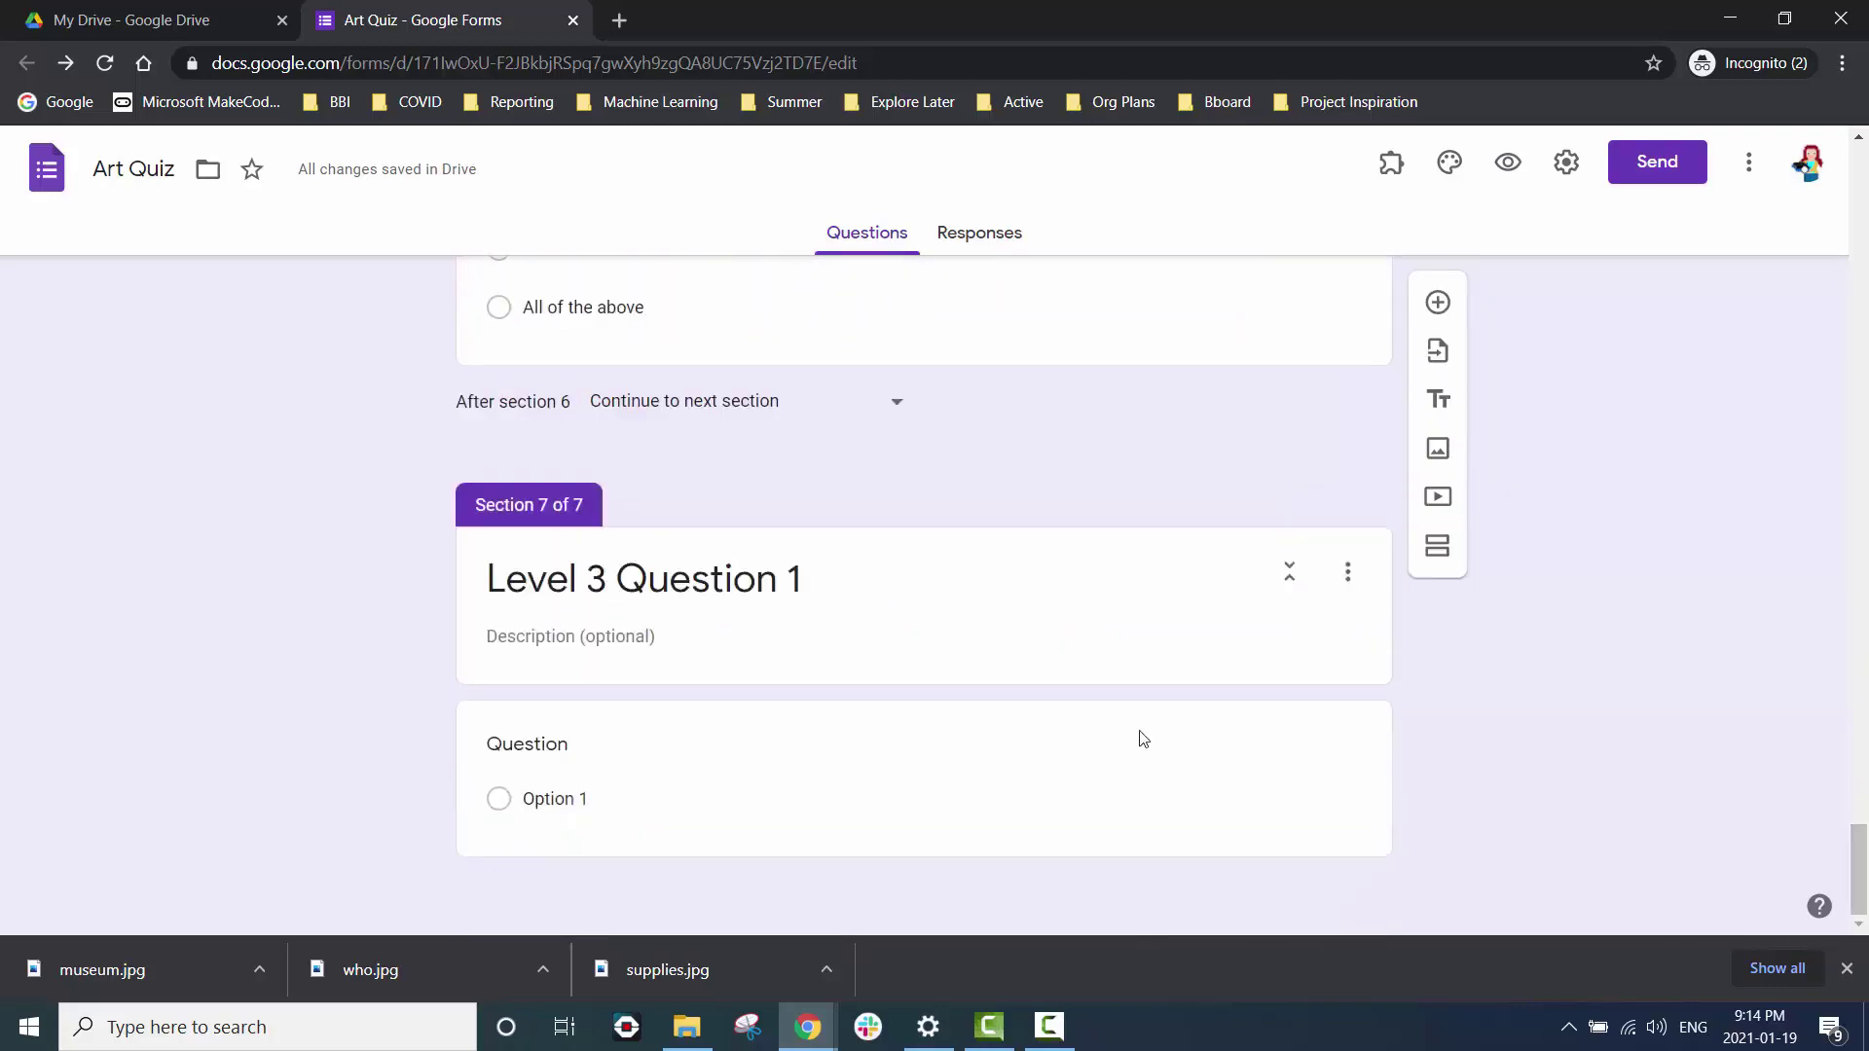
pyautogui.click(696, 807)
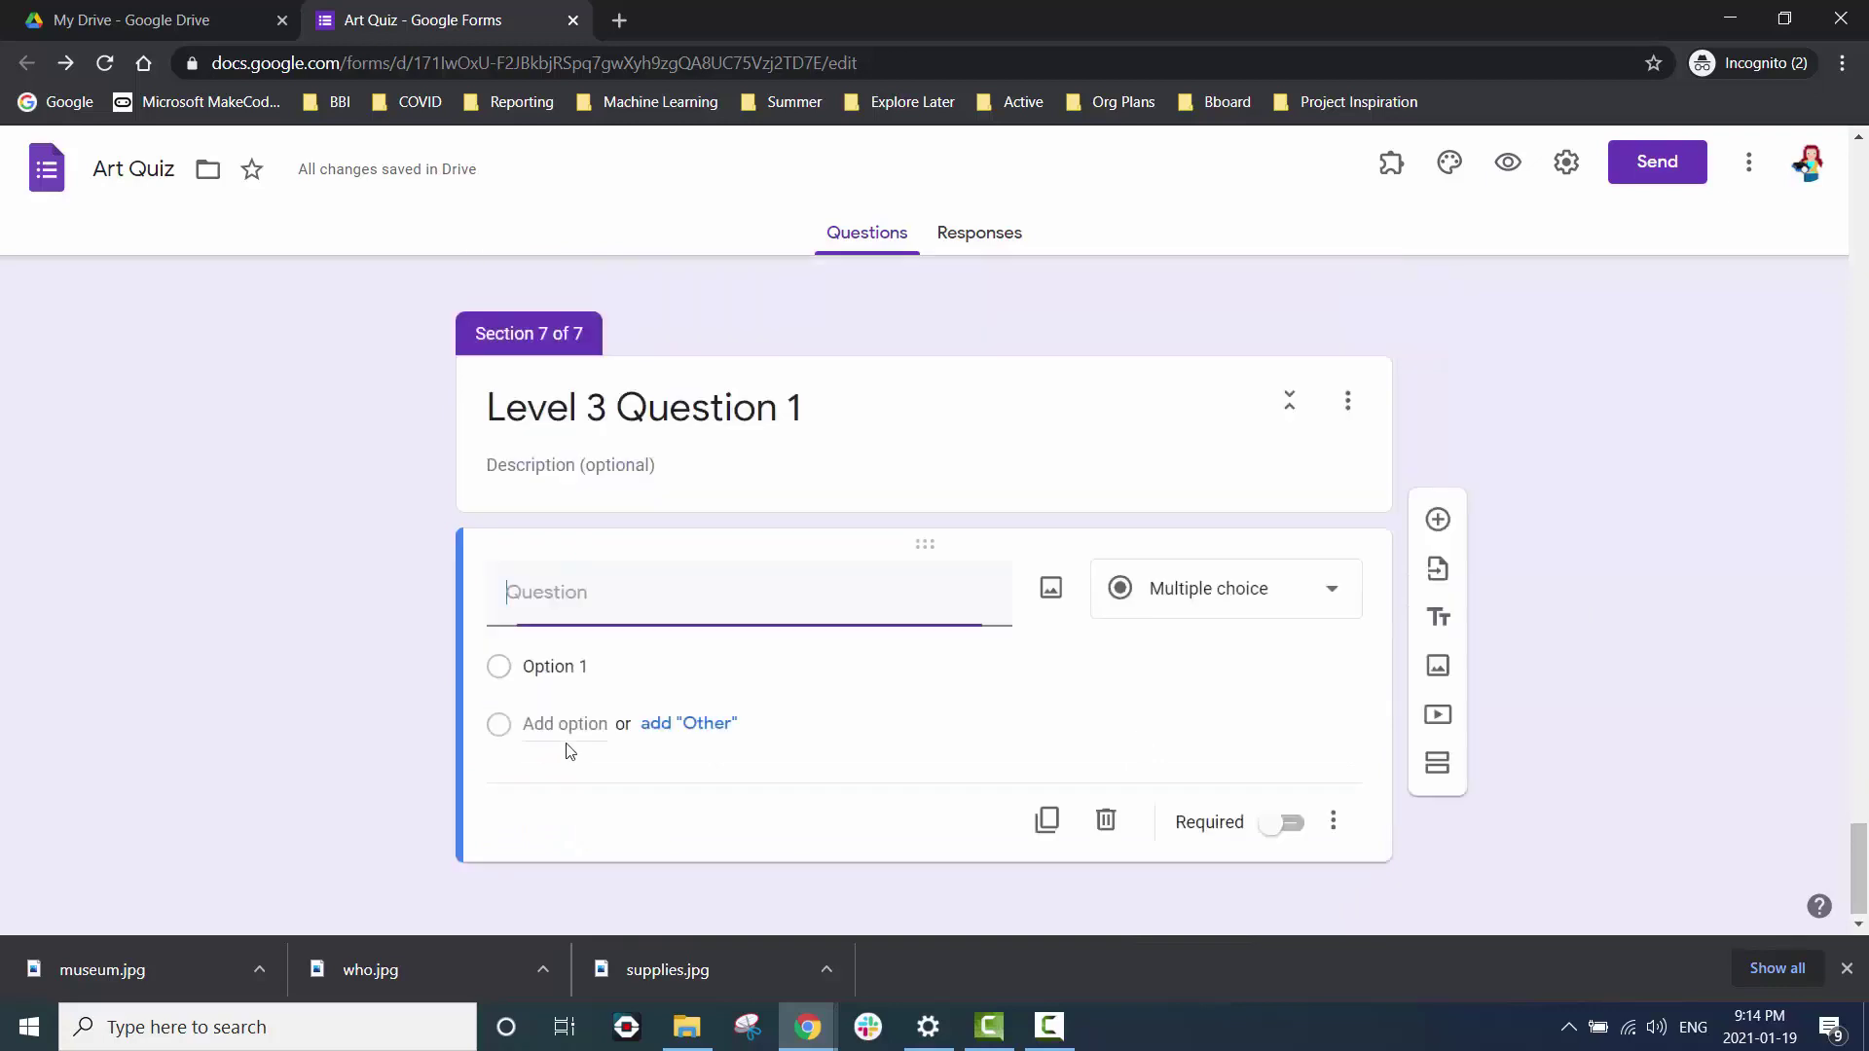
pyautogui.write('What ')
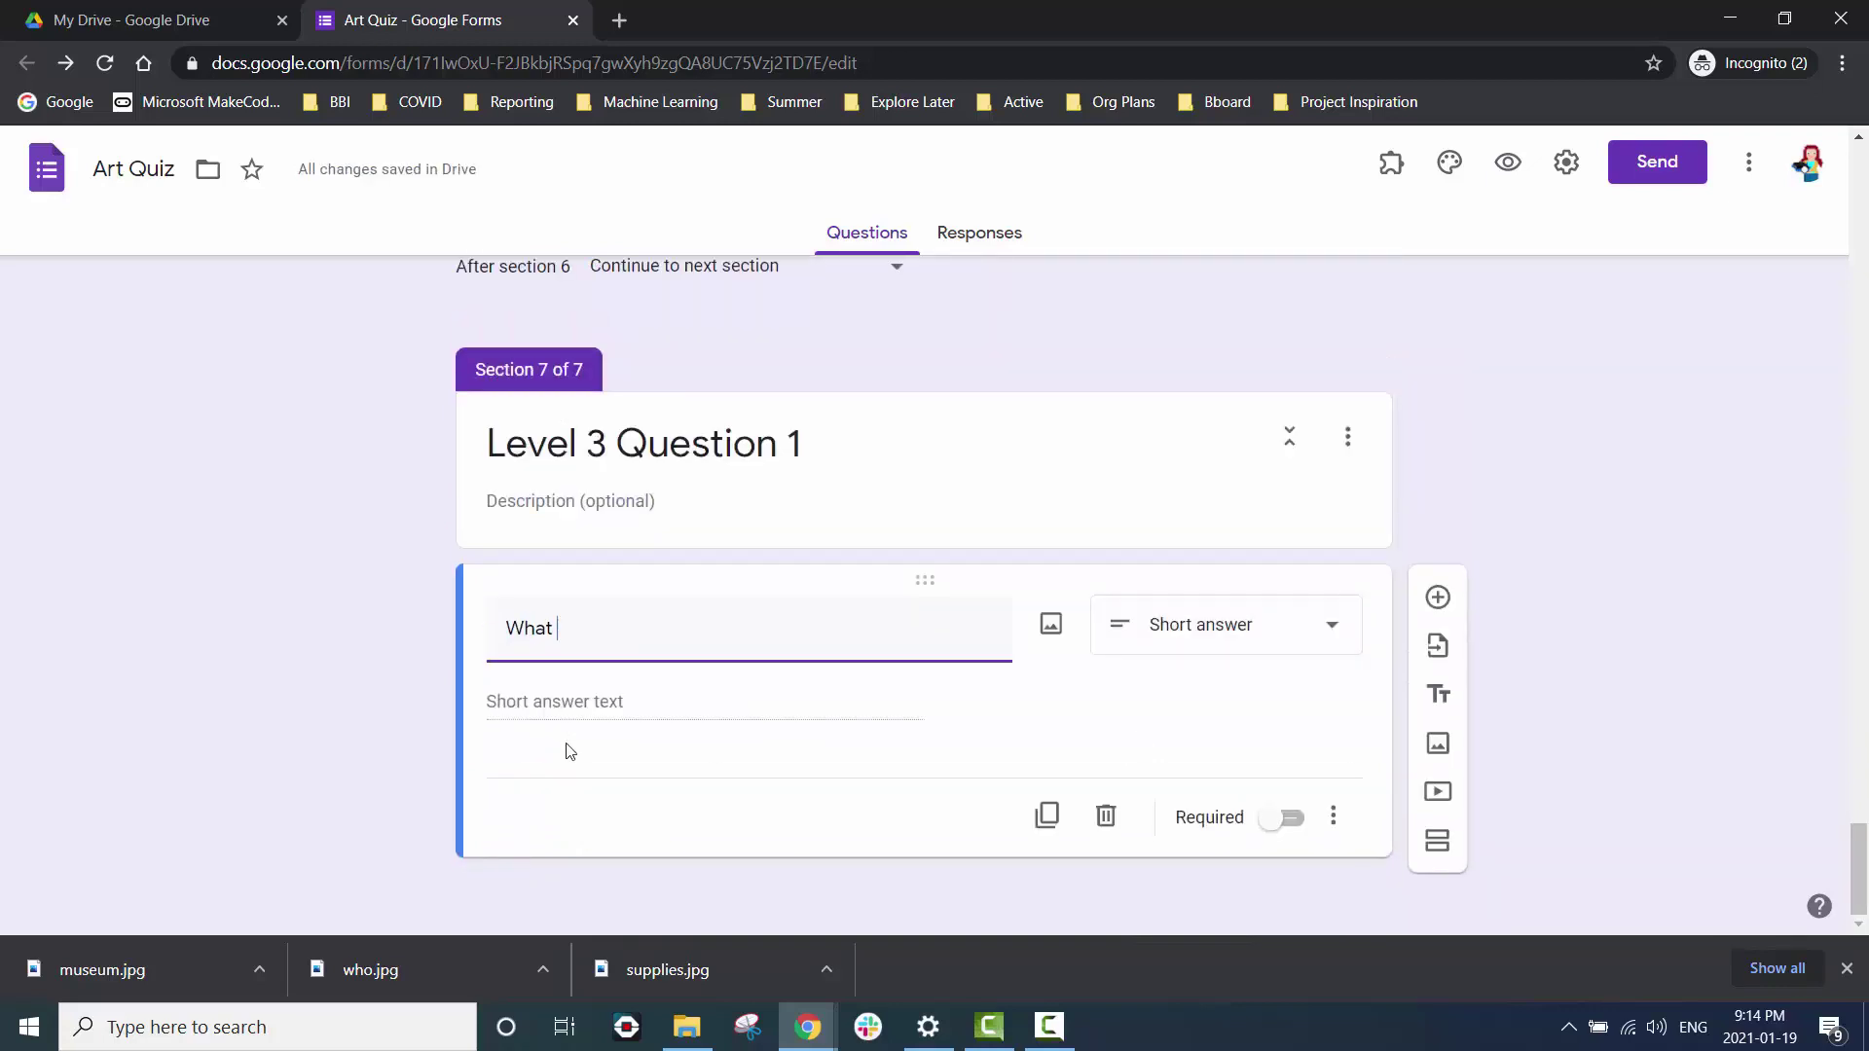
pyautogui.write('kind of')
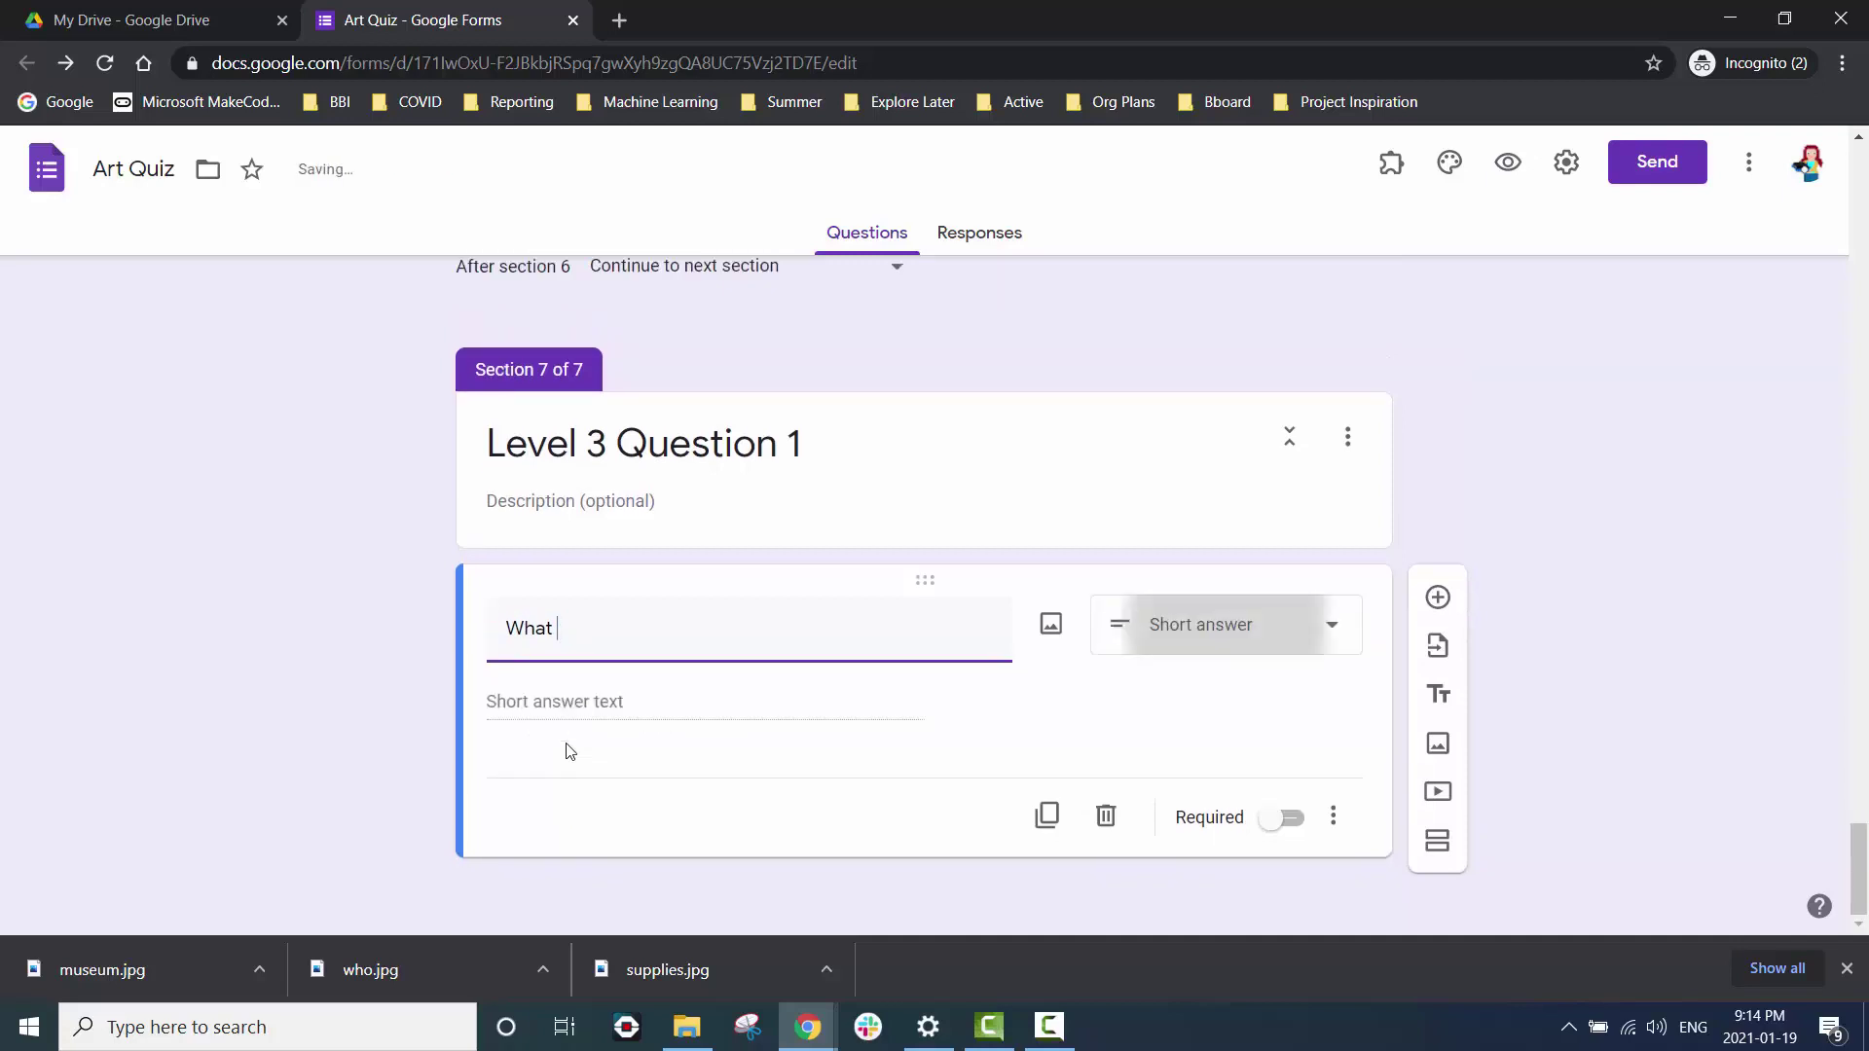
pyautogui.write(' art pro')
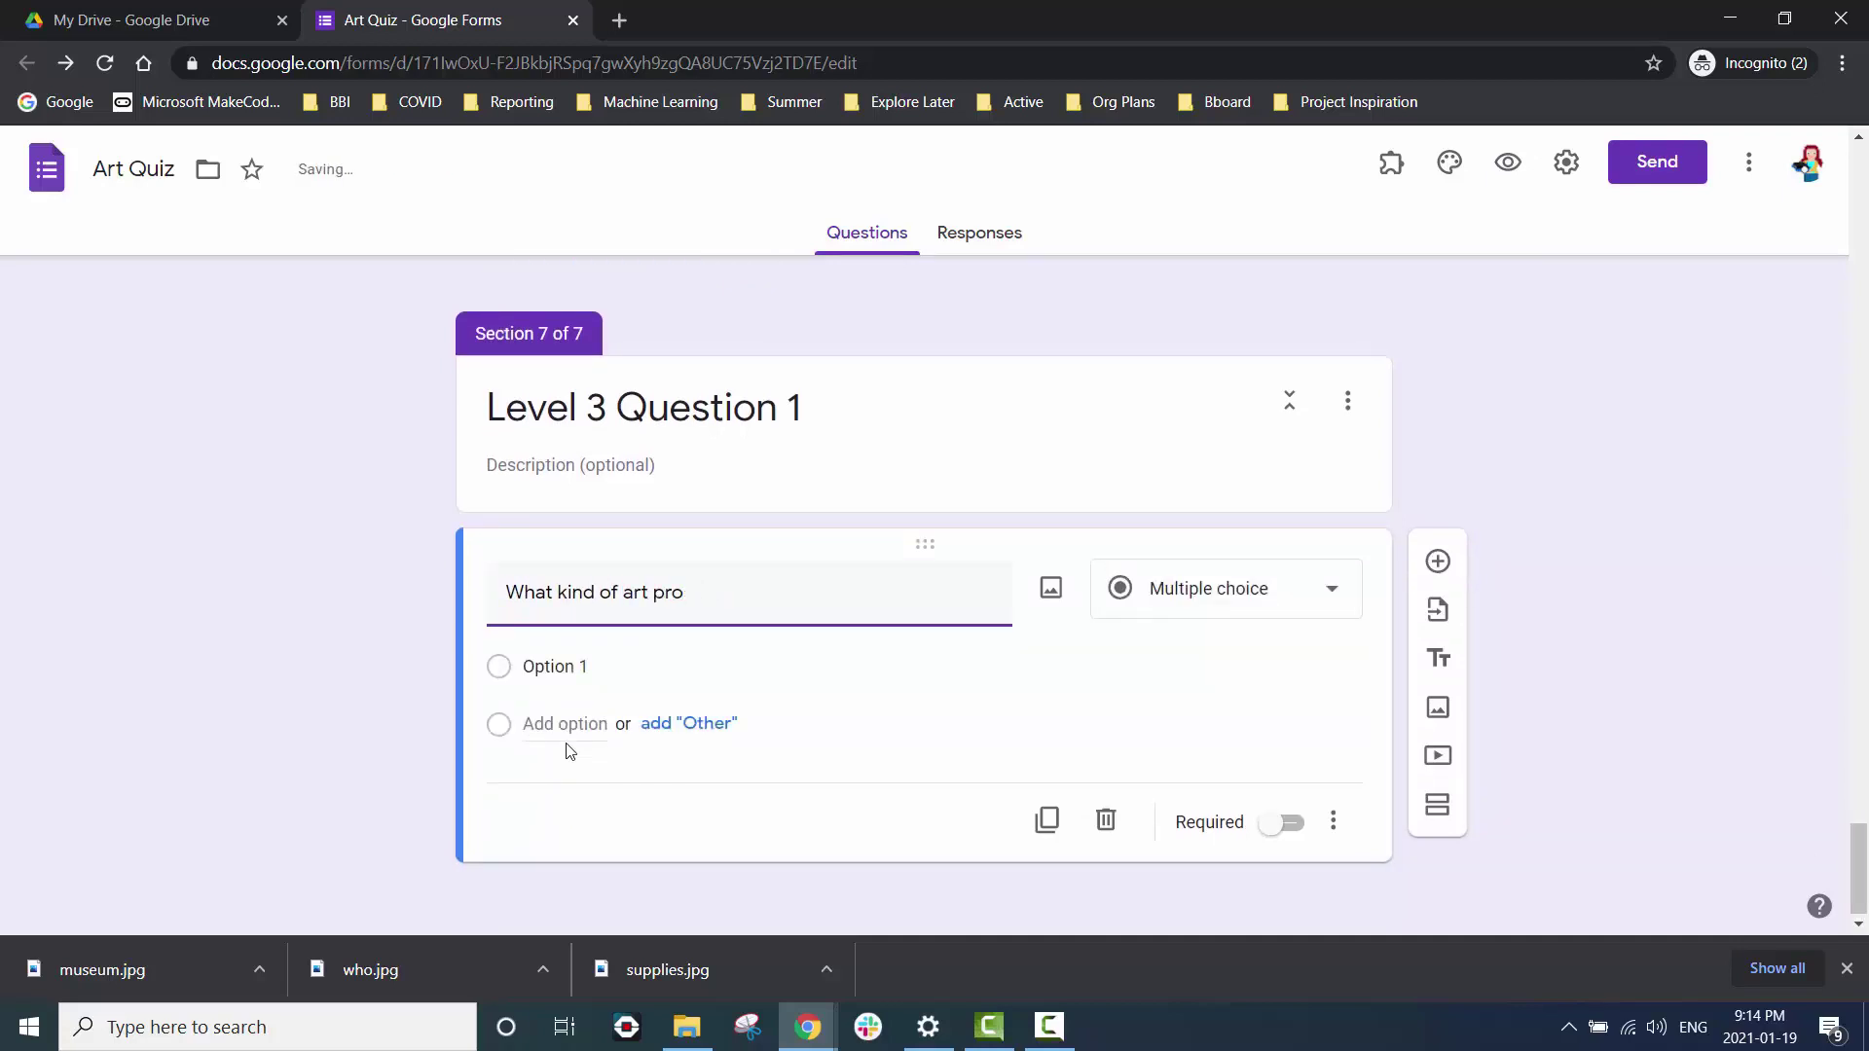
pyautogui.write('ject would you be working on with the')
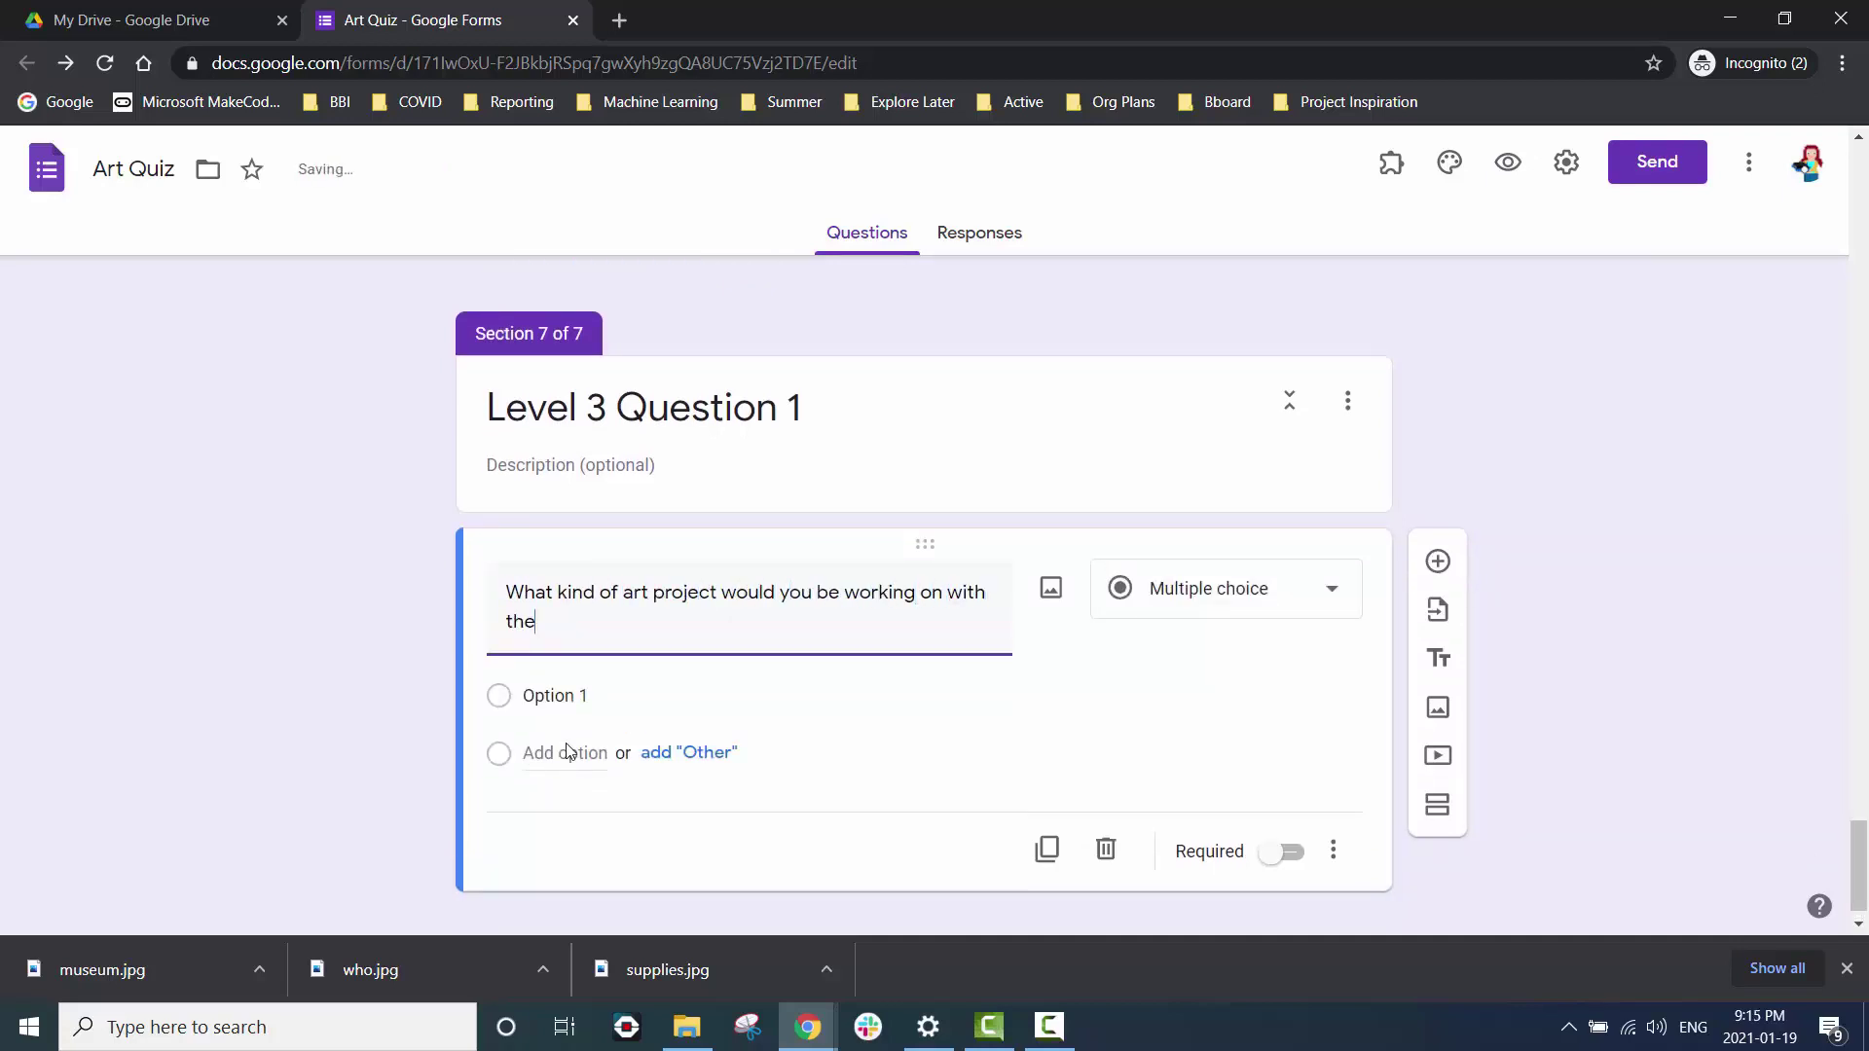
pyautogui.write(' following supplies?')
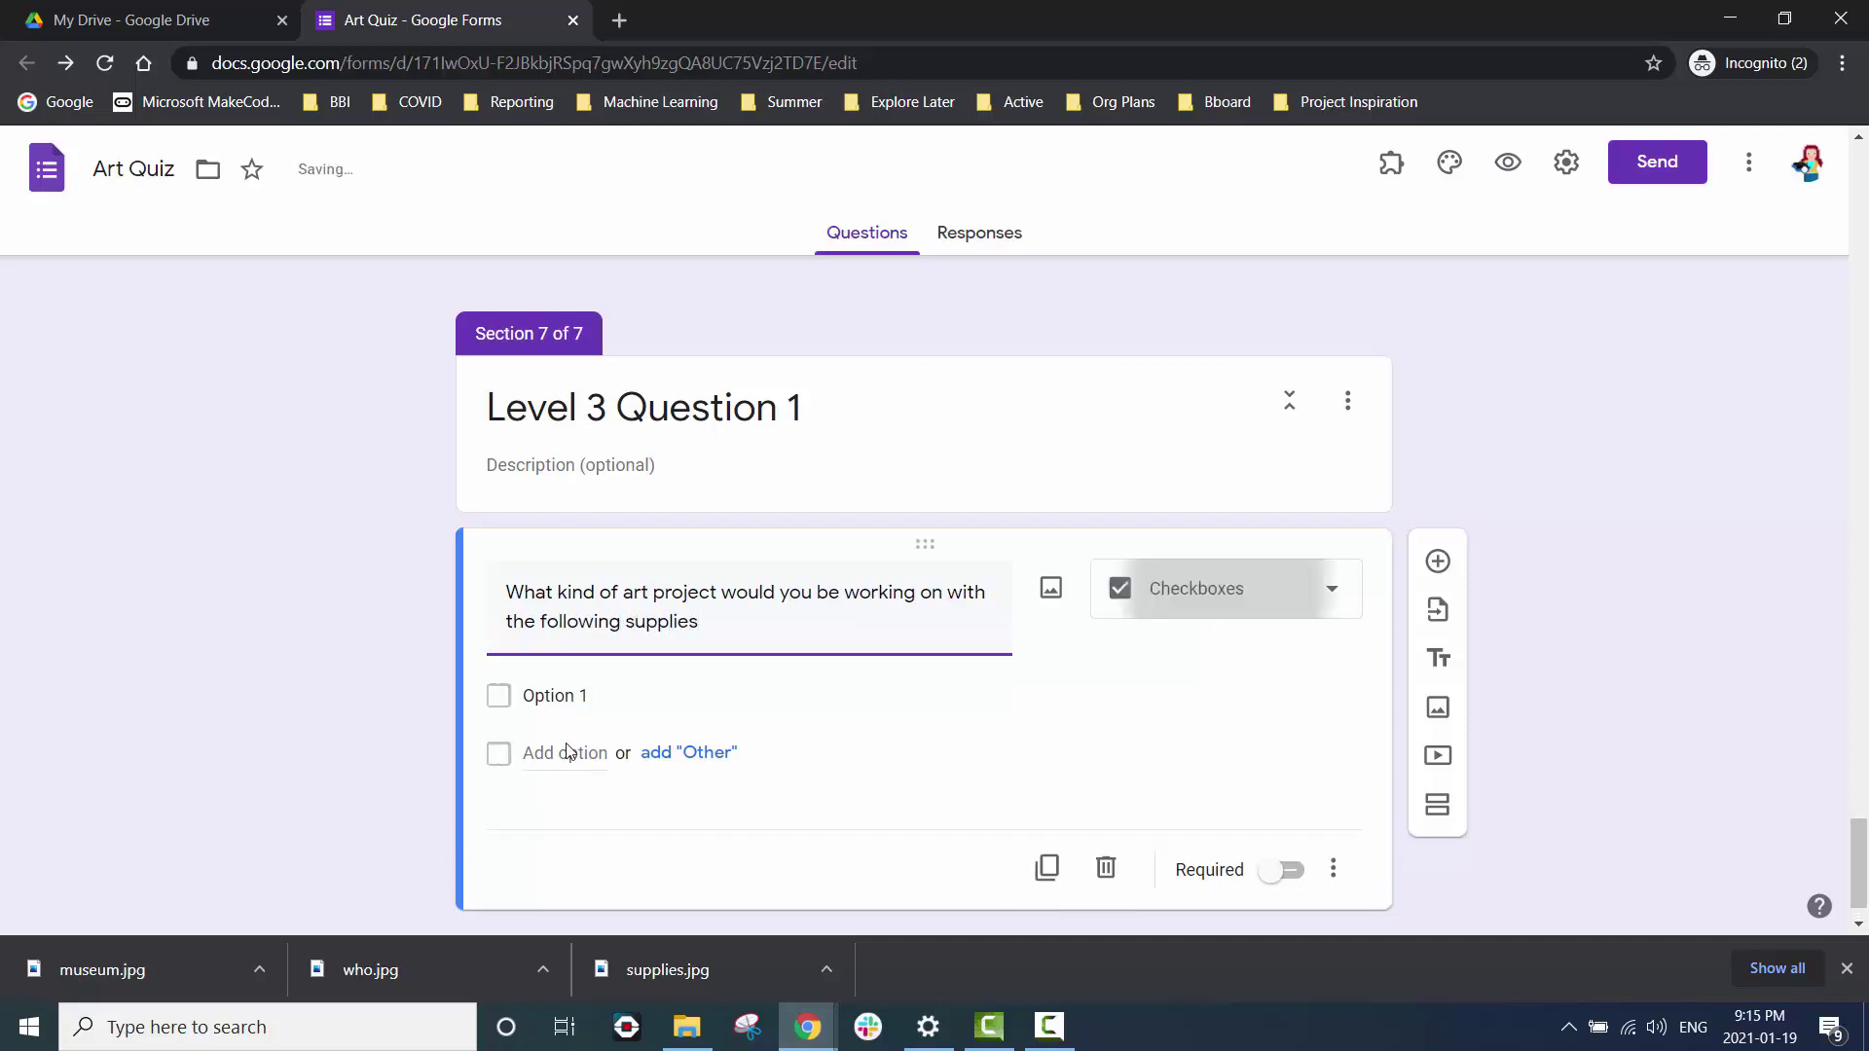
# Make the supplies question Multiple choice, insert the art supplies image, and open its first answer option for editing.
pyautogui.click(1171, 592)
pyautogui.click(1051, 588)
pyautogui.click(935, 681)
pyautogui.doubleClick(596, 443)
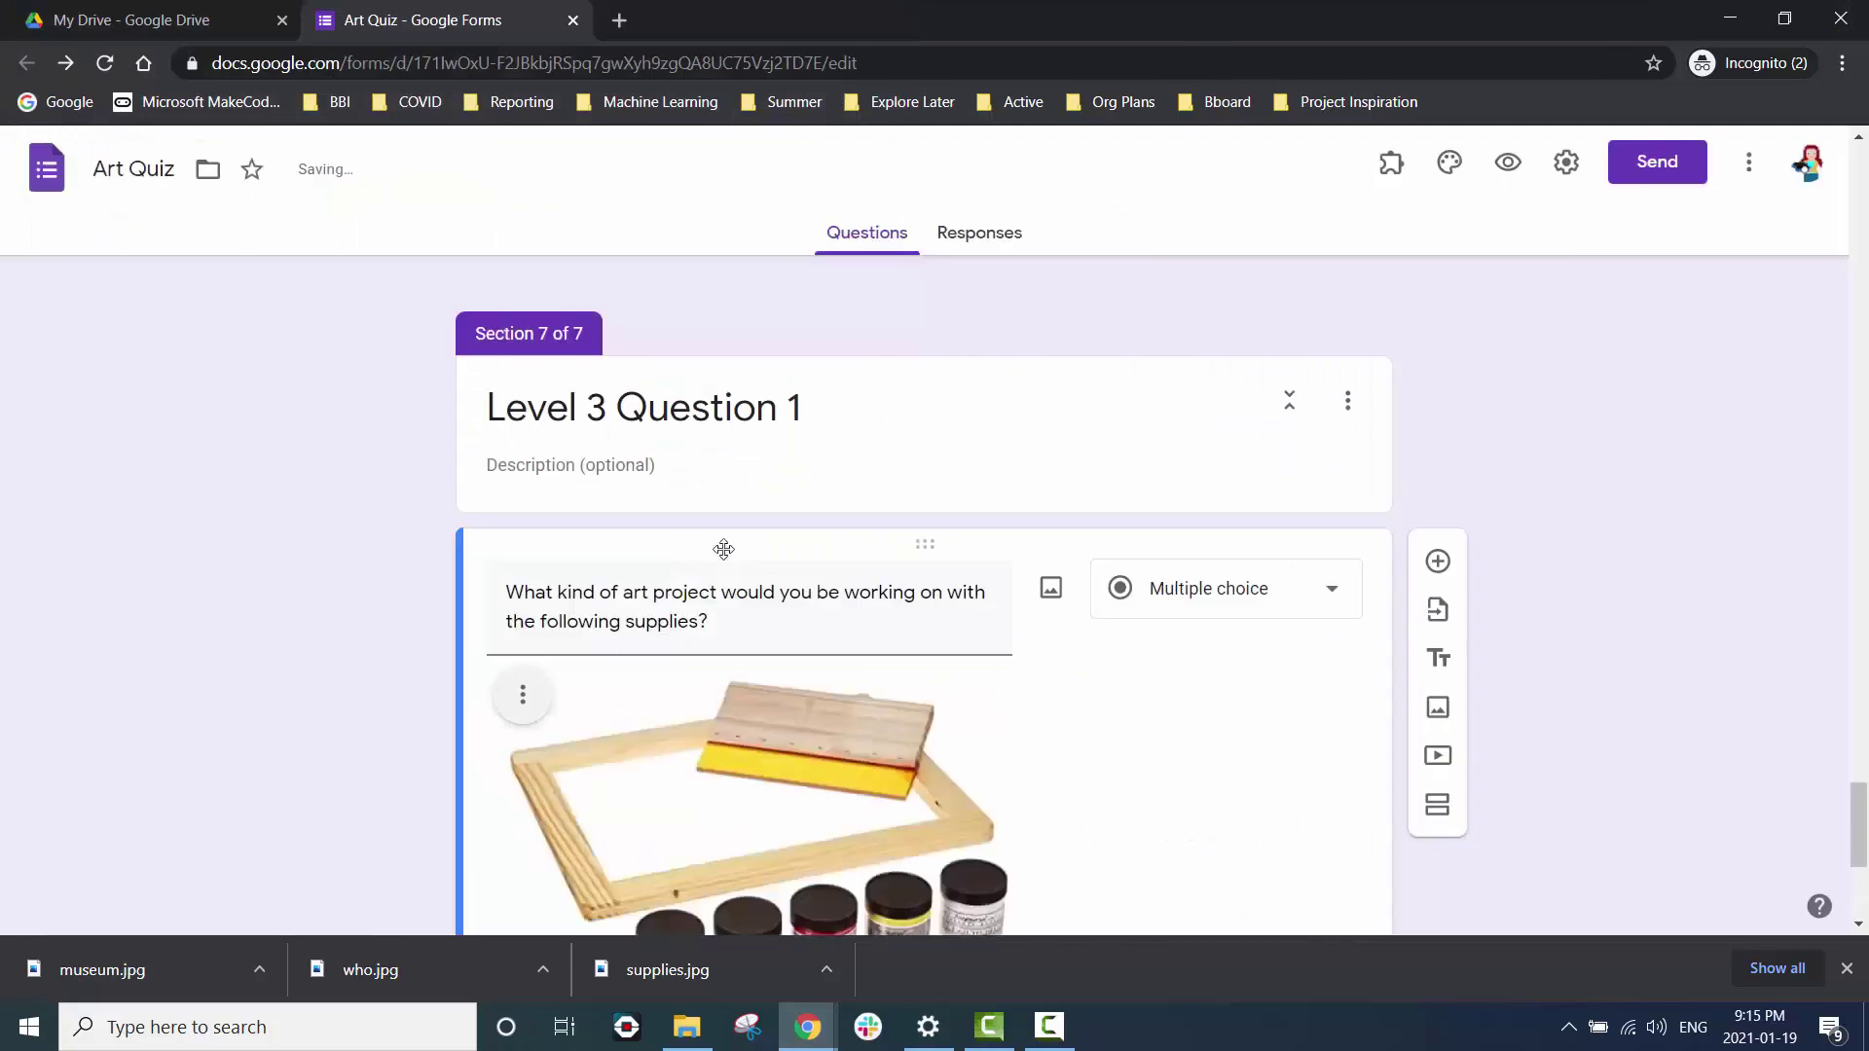
pyautogui.scroll(-5, 558, 666)
pyautogui.click(558, 666)
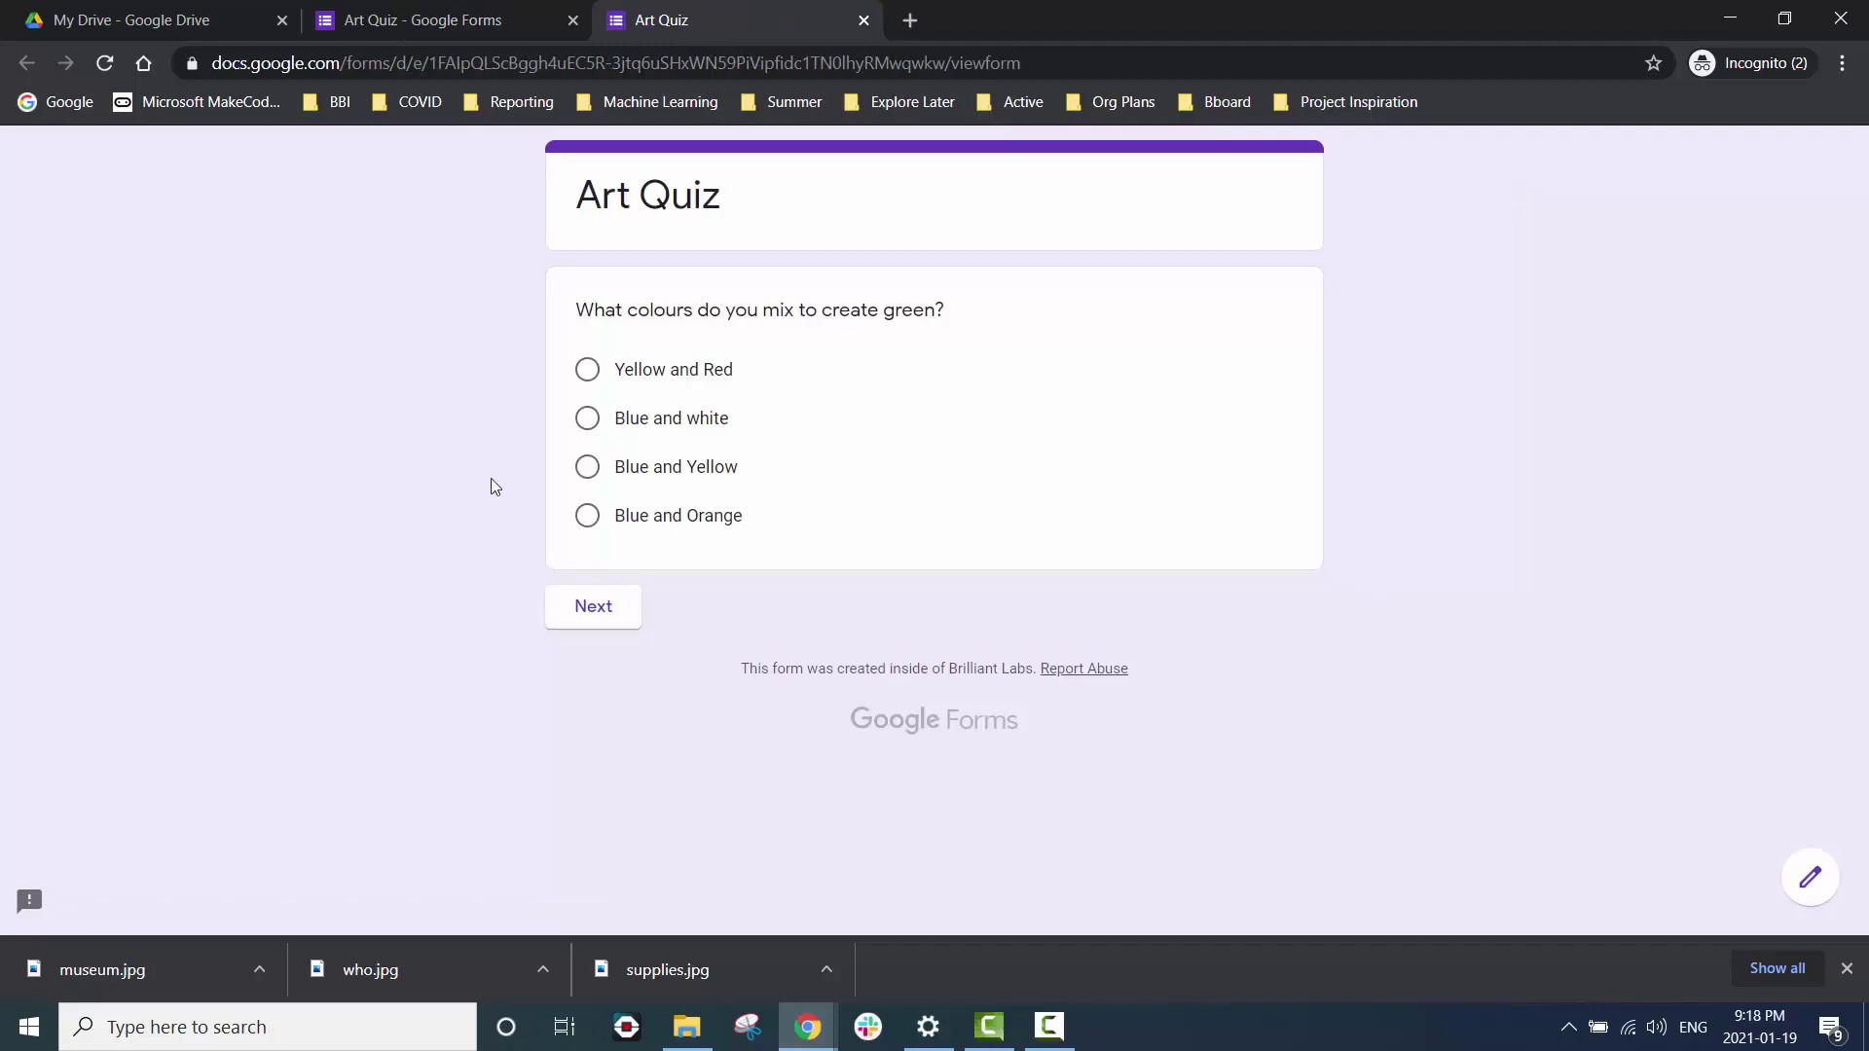
# Test the form preview by answering Blue and Yellow, then Water Colour Paint, and continue to the following section.
pyautogui.click(587, 466)
pyautogui.click(585, 677)
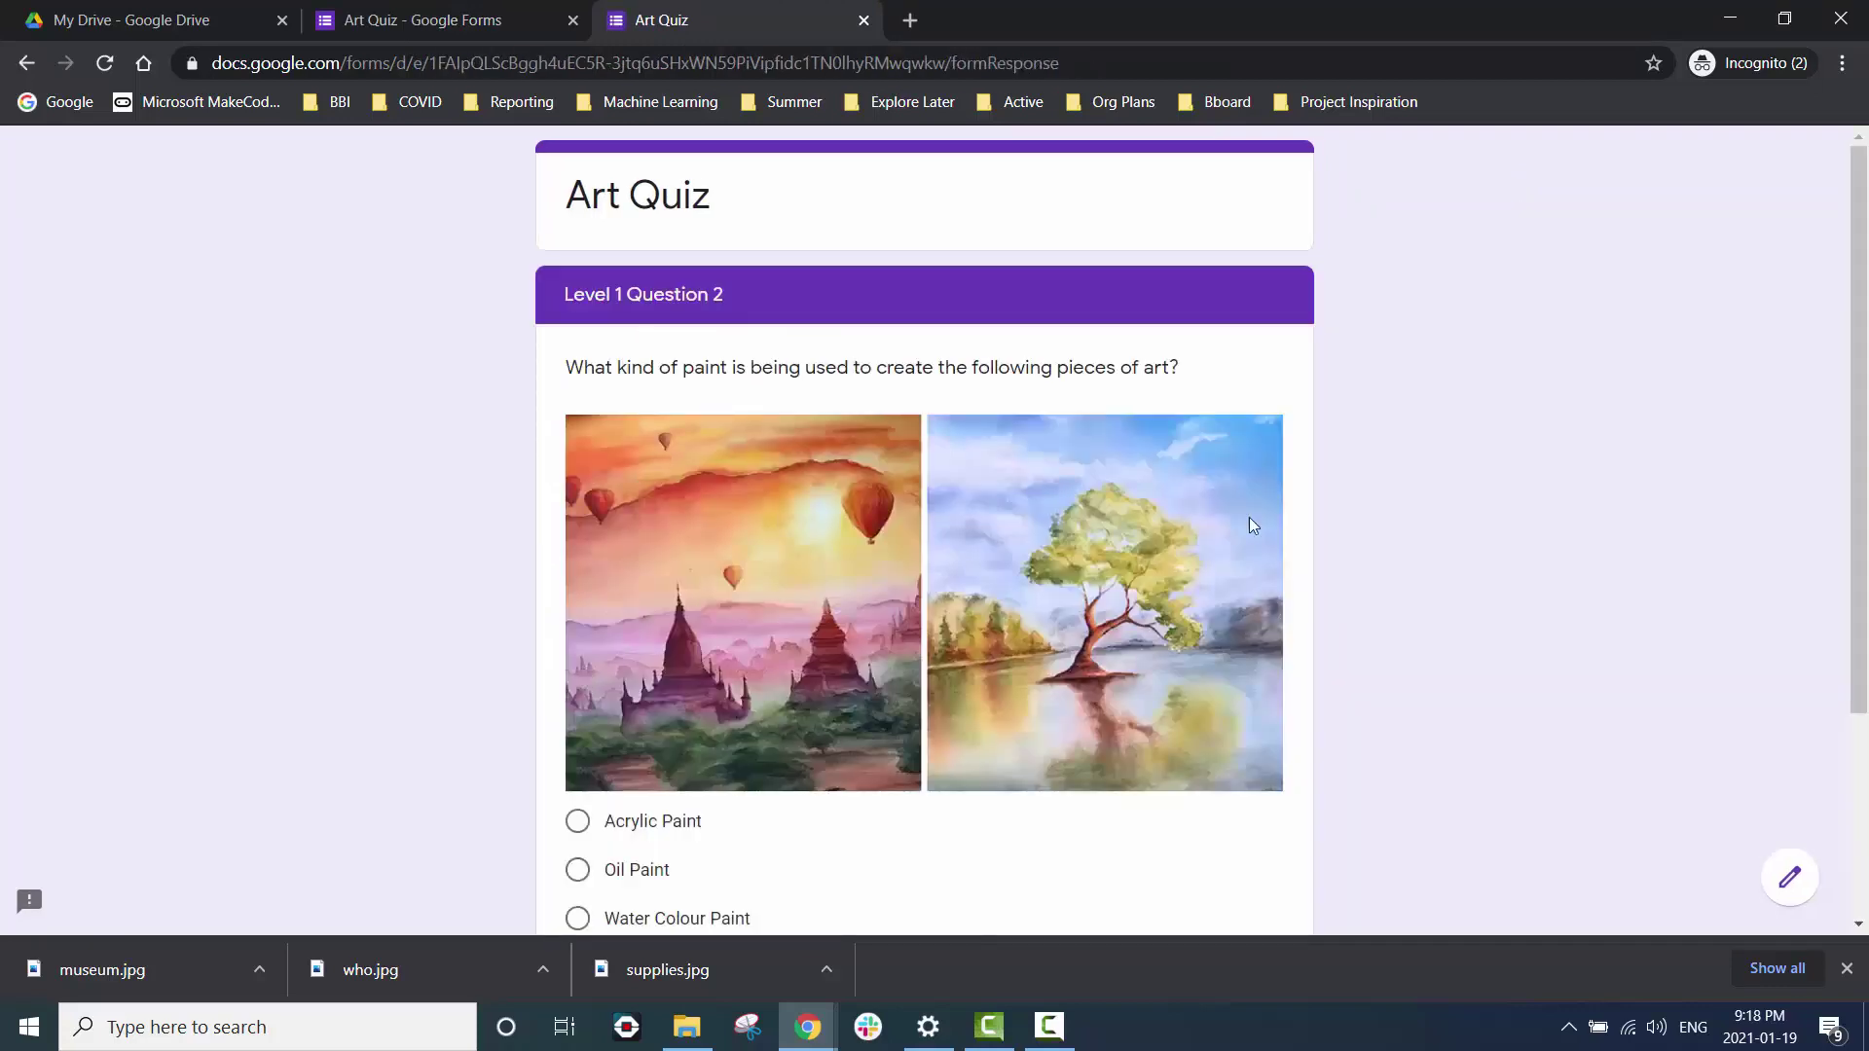
pyautogui.scroll(-2, 1493, 565)
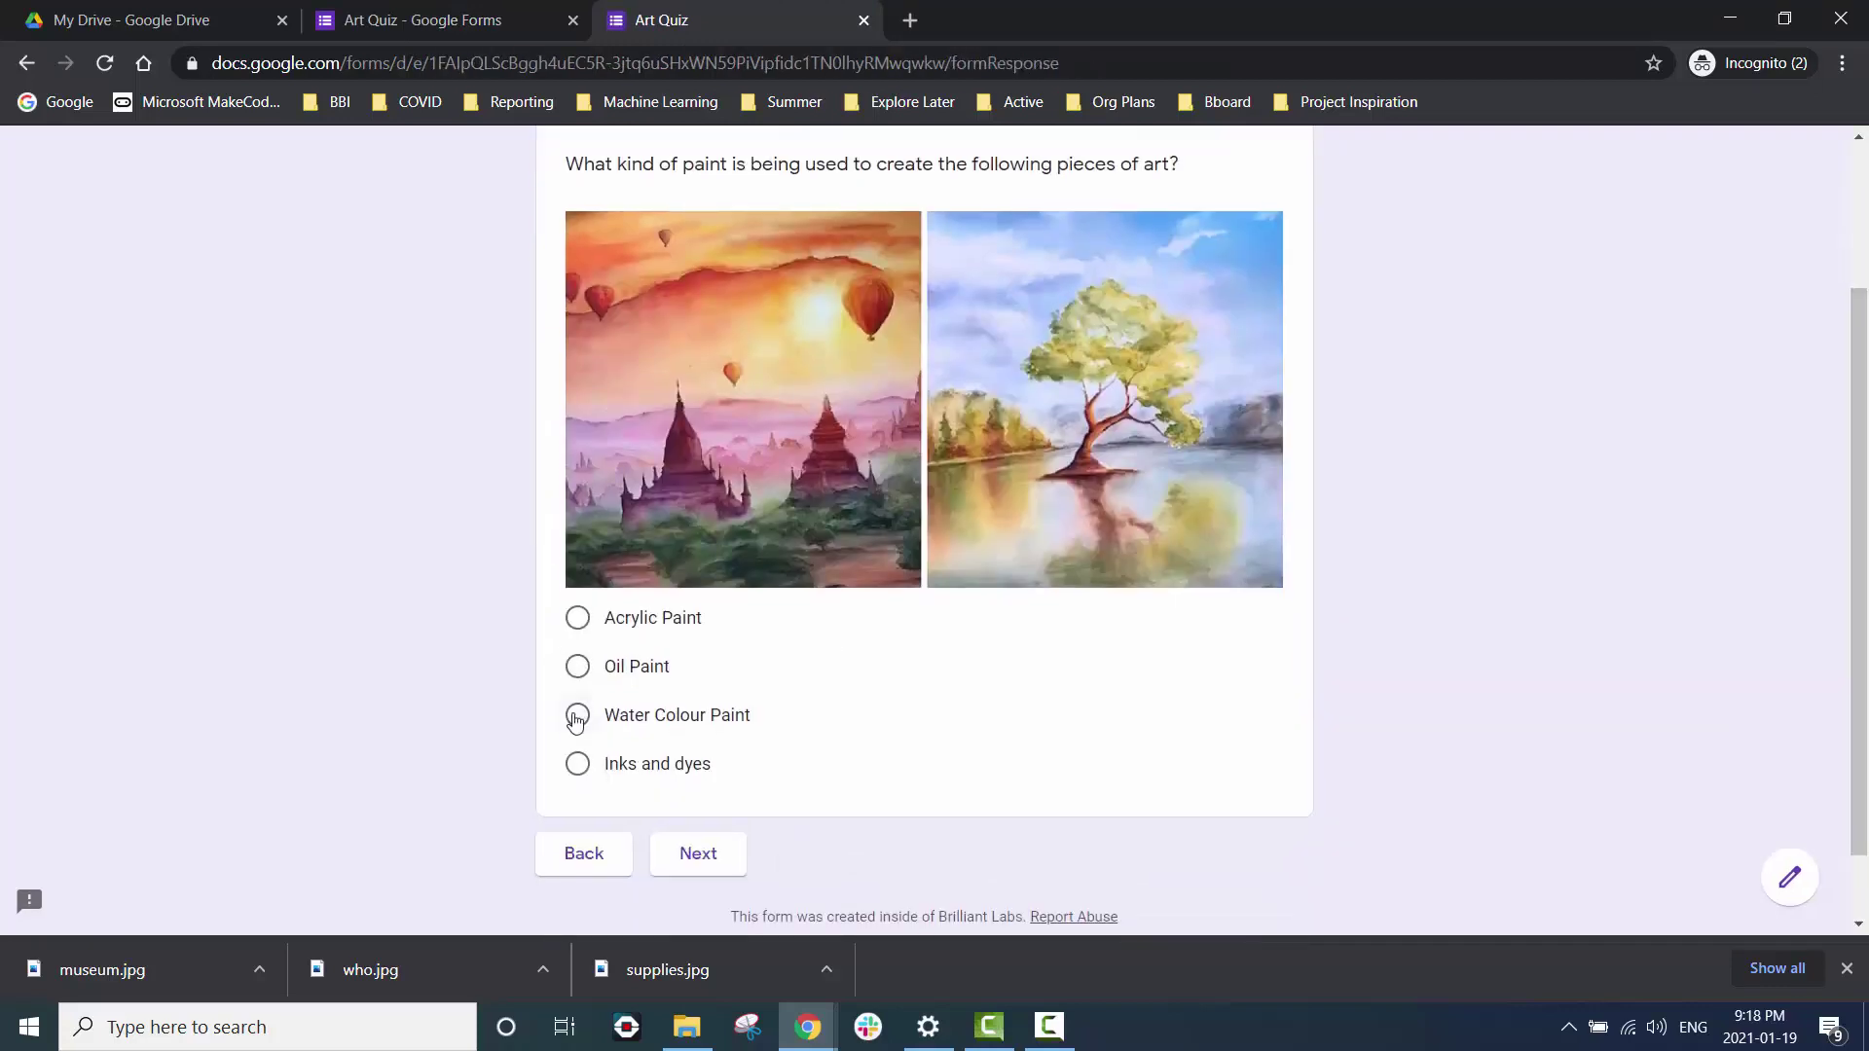
pyautogui.click(576, 717)
pyautogui.click(698, 897)
# Answer the art movement question with Pop Art in the preview and continue to the following section.
pyautogui.scroll(-3, 1850, 474)
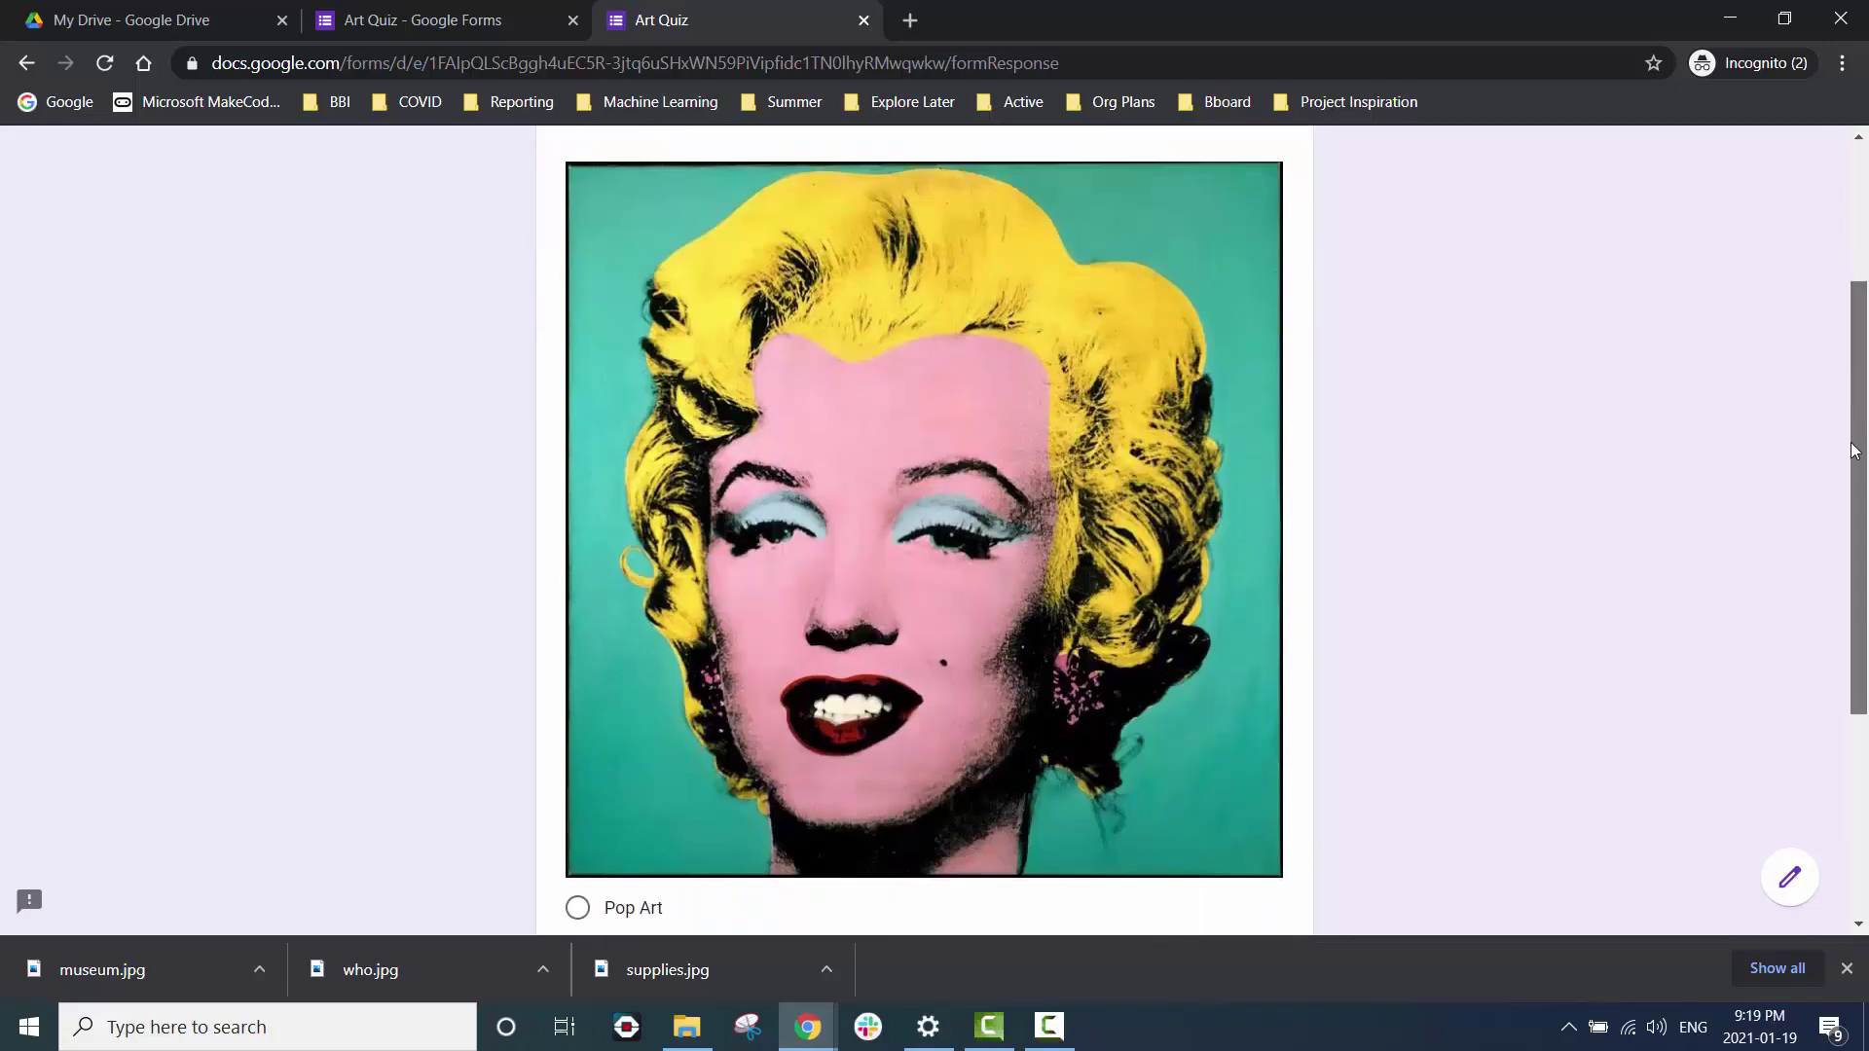
pyautogui.scroll(-3, 1851, 474)
pyautogui.click(577, 631)
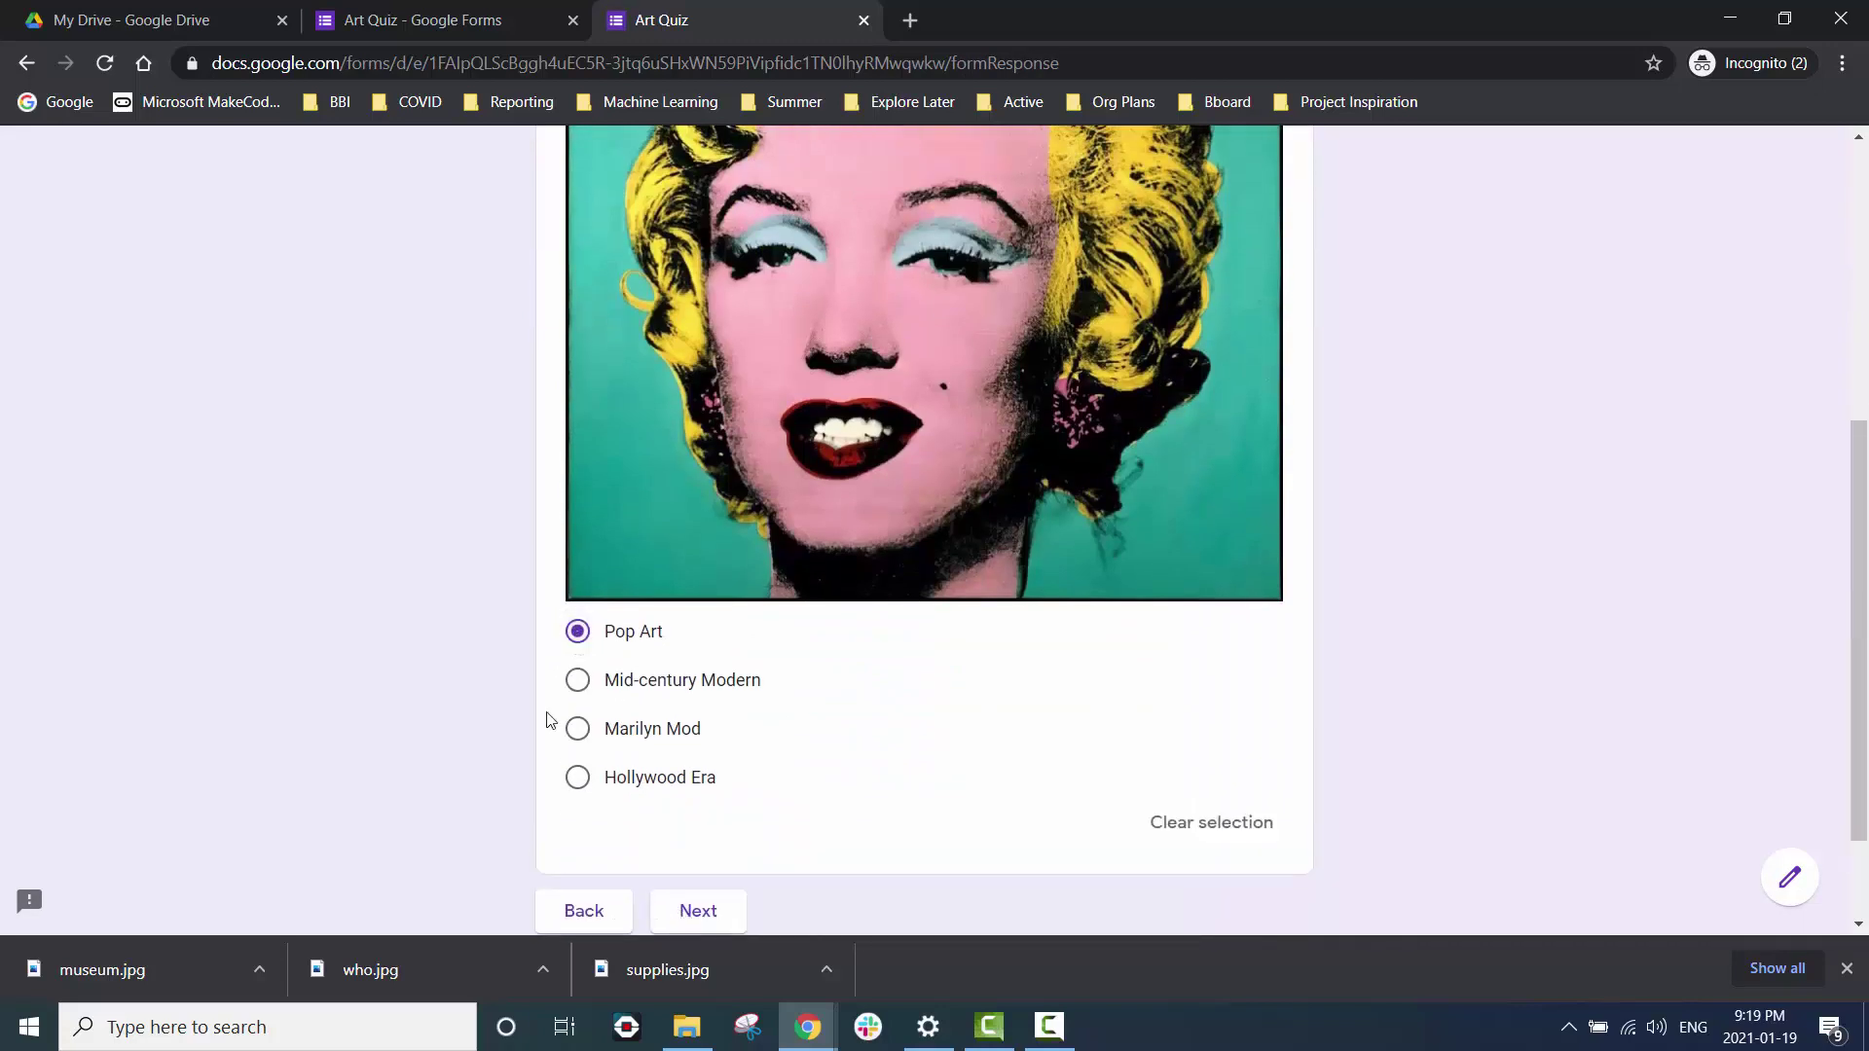
pyautogui.click(714, 913)
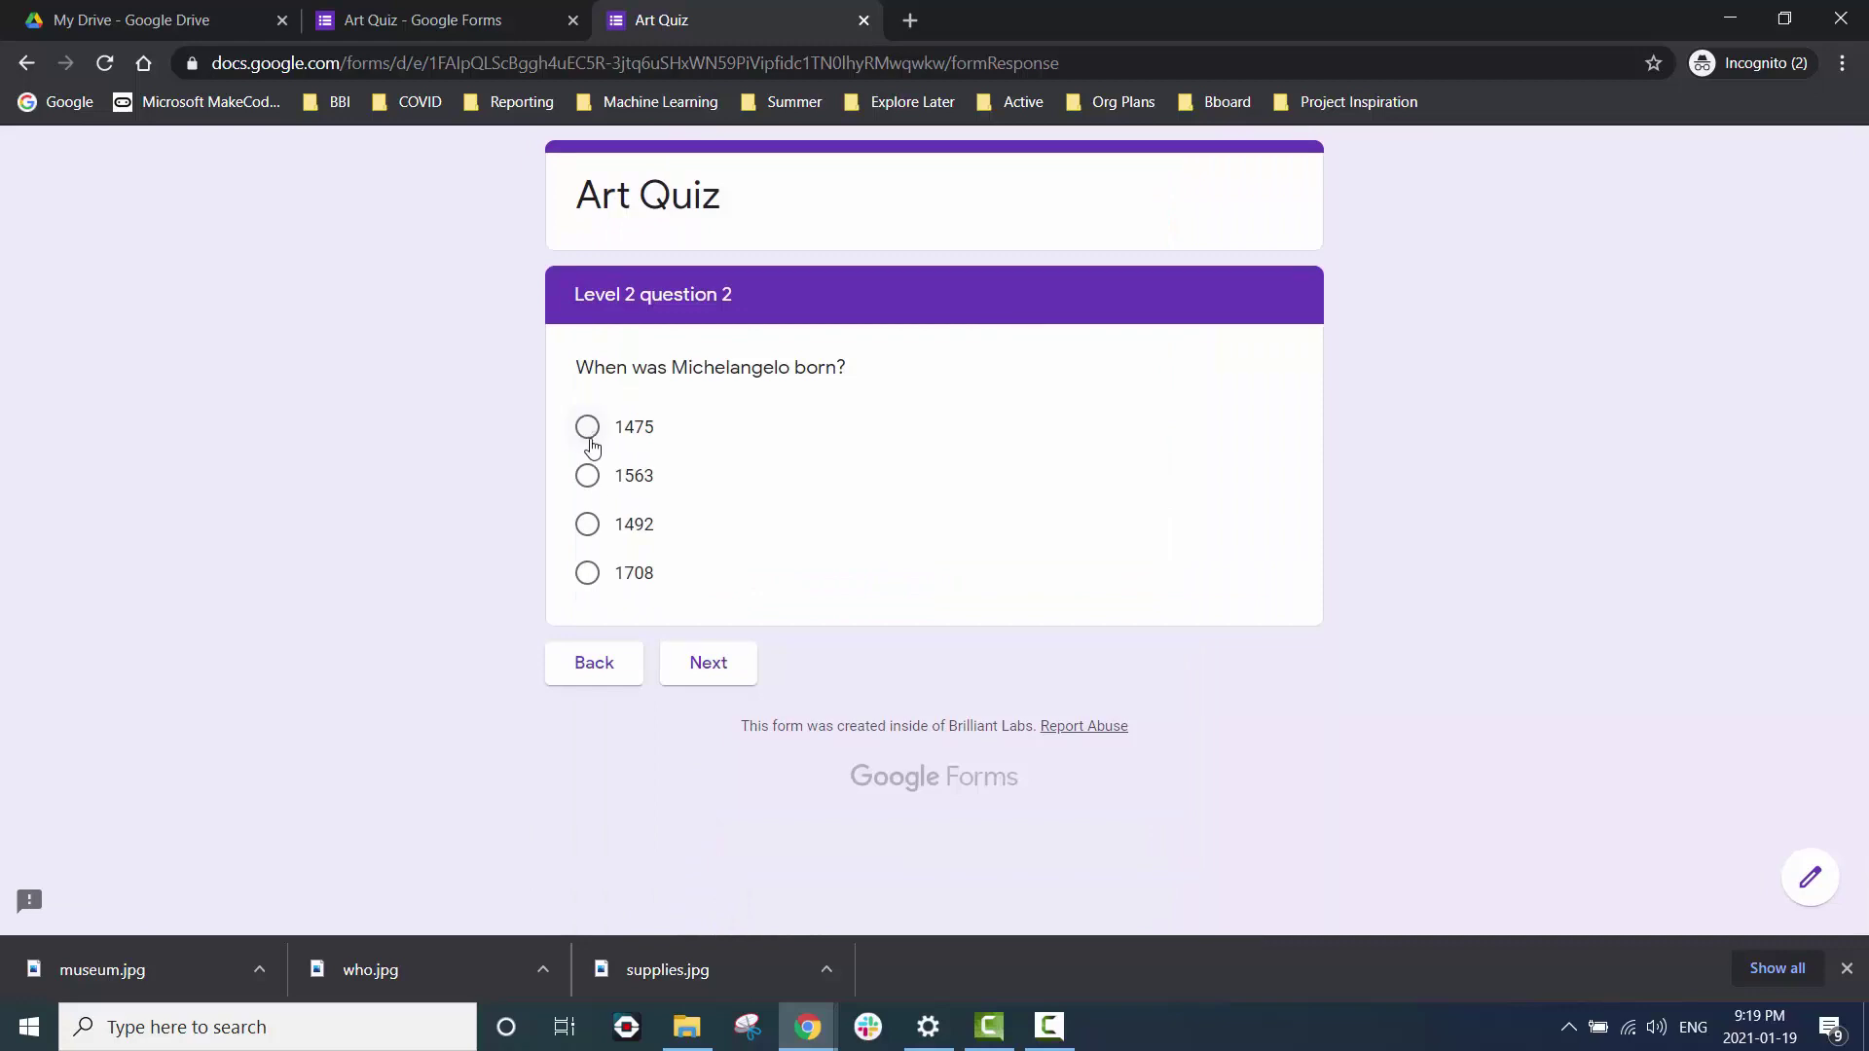
# Answer the Michelangelo question with 1563 in the preview, continue, and choose an answer on the following page.
pyautogui.click(587, 475)
pyautogui.click(710, 716)
pyautogui.scroll(-5, 1703, 573)
pyautogui.click(577, 726)
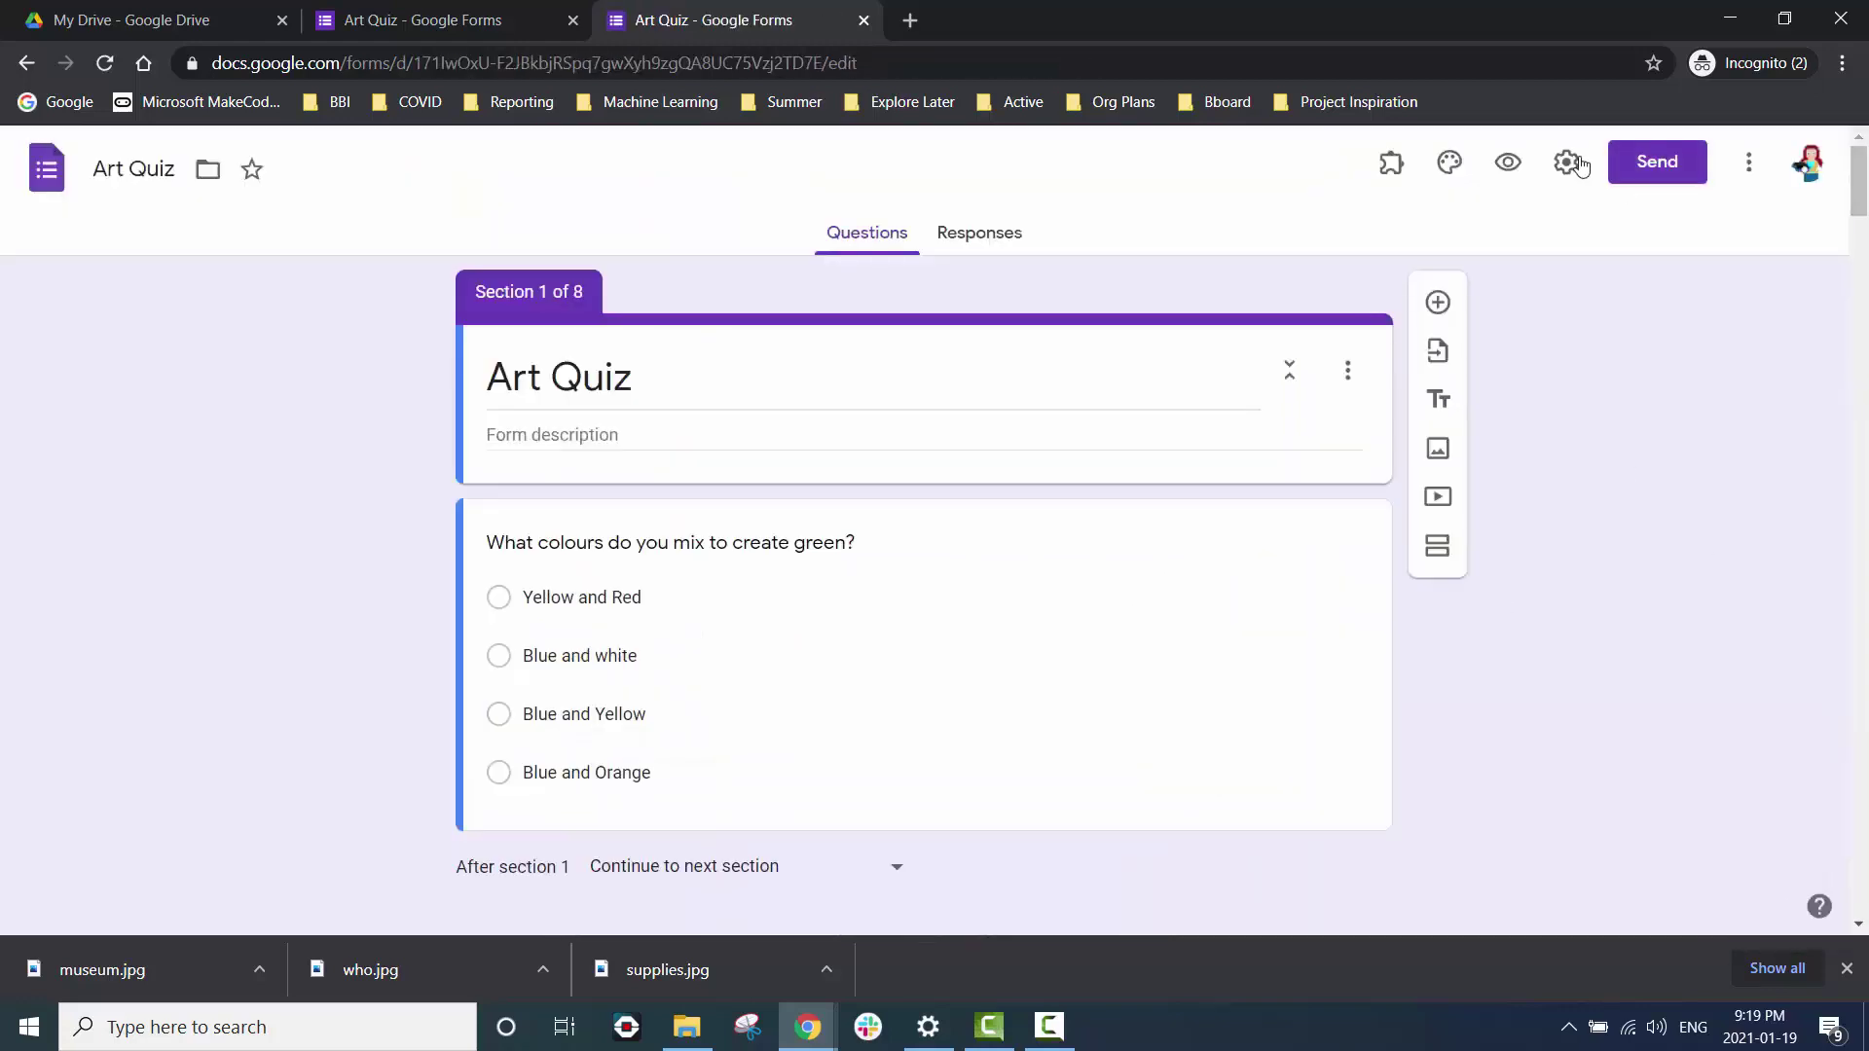
# Make the form a quiz in its settings, with grades released later, after manual review.
pyautogui.click(1579, 166)
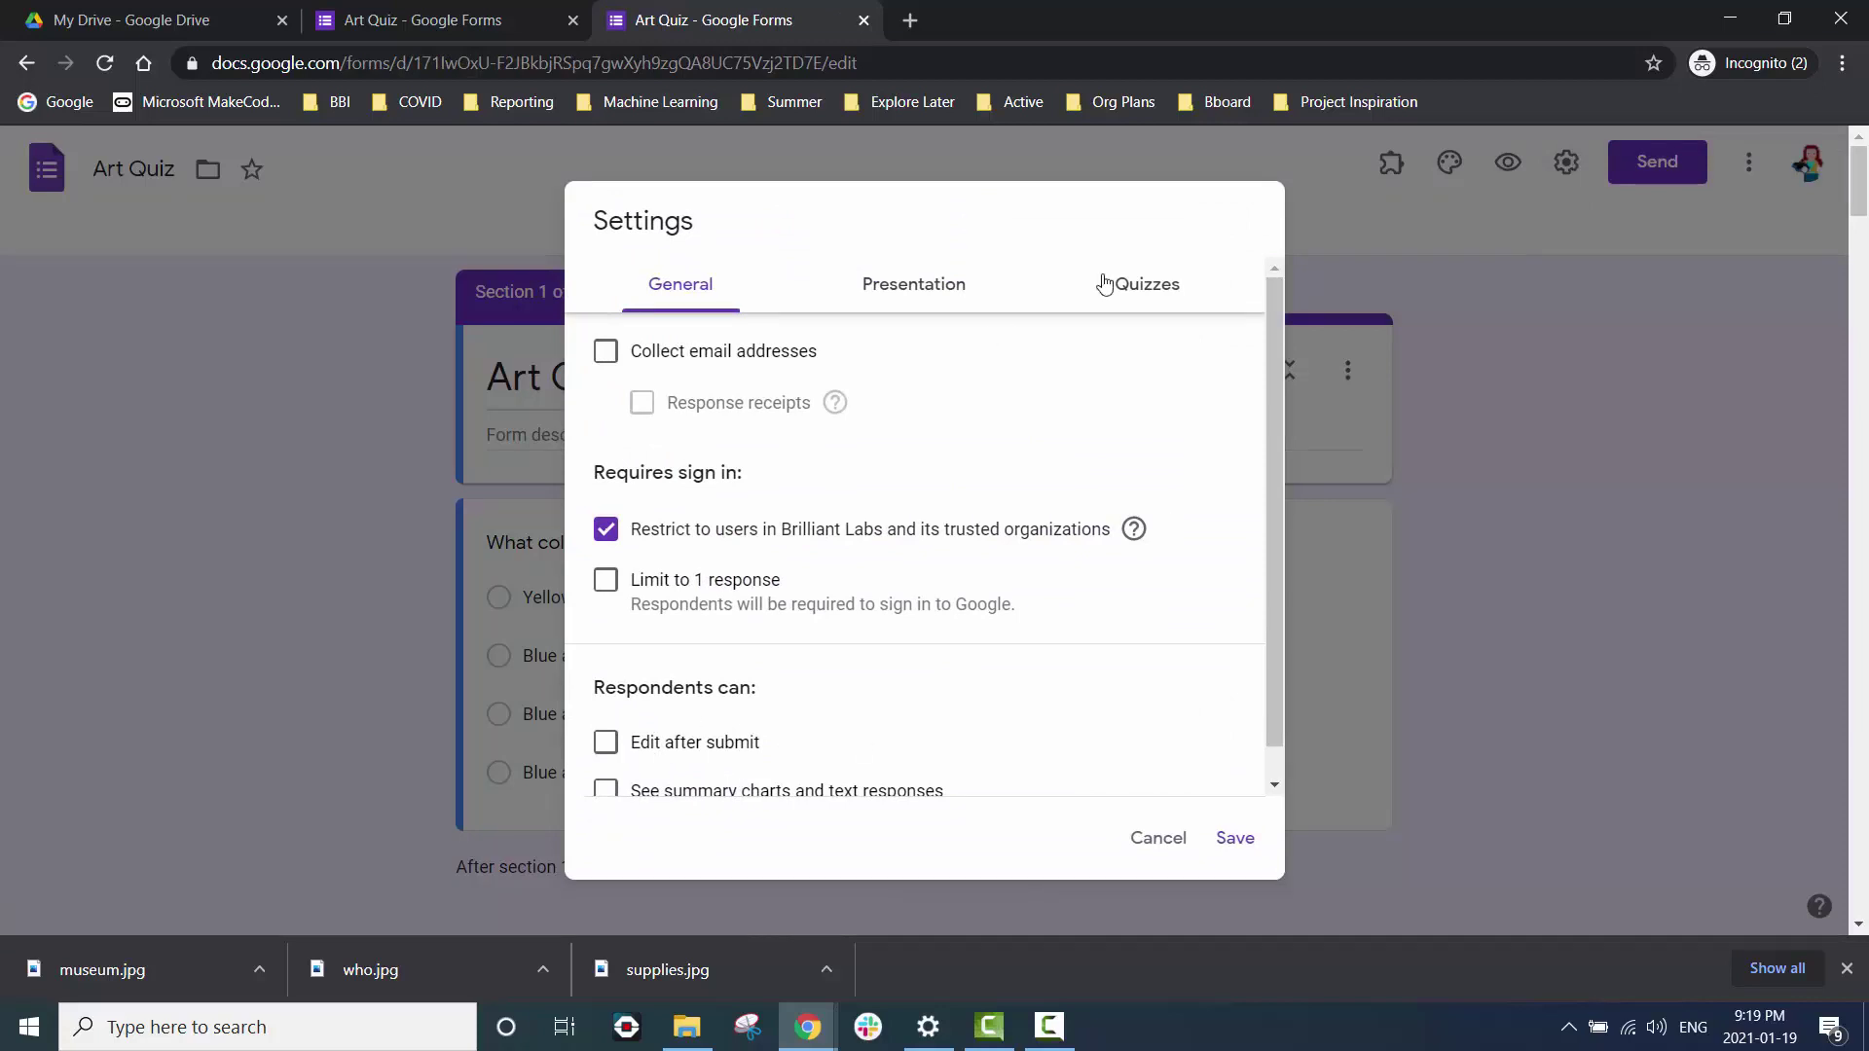
pyautogui.click(1147, 284)
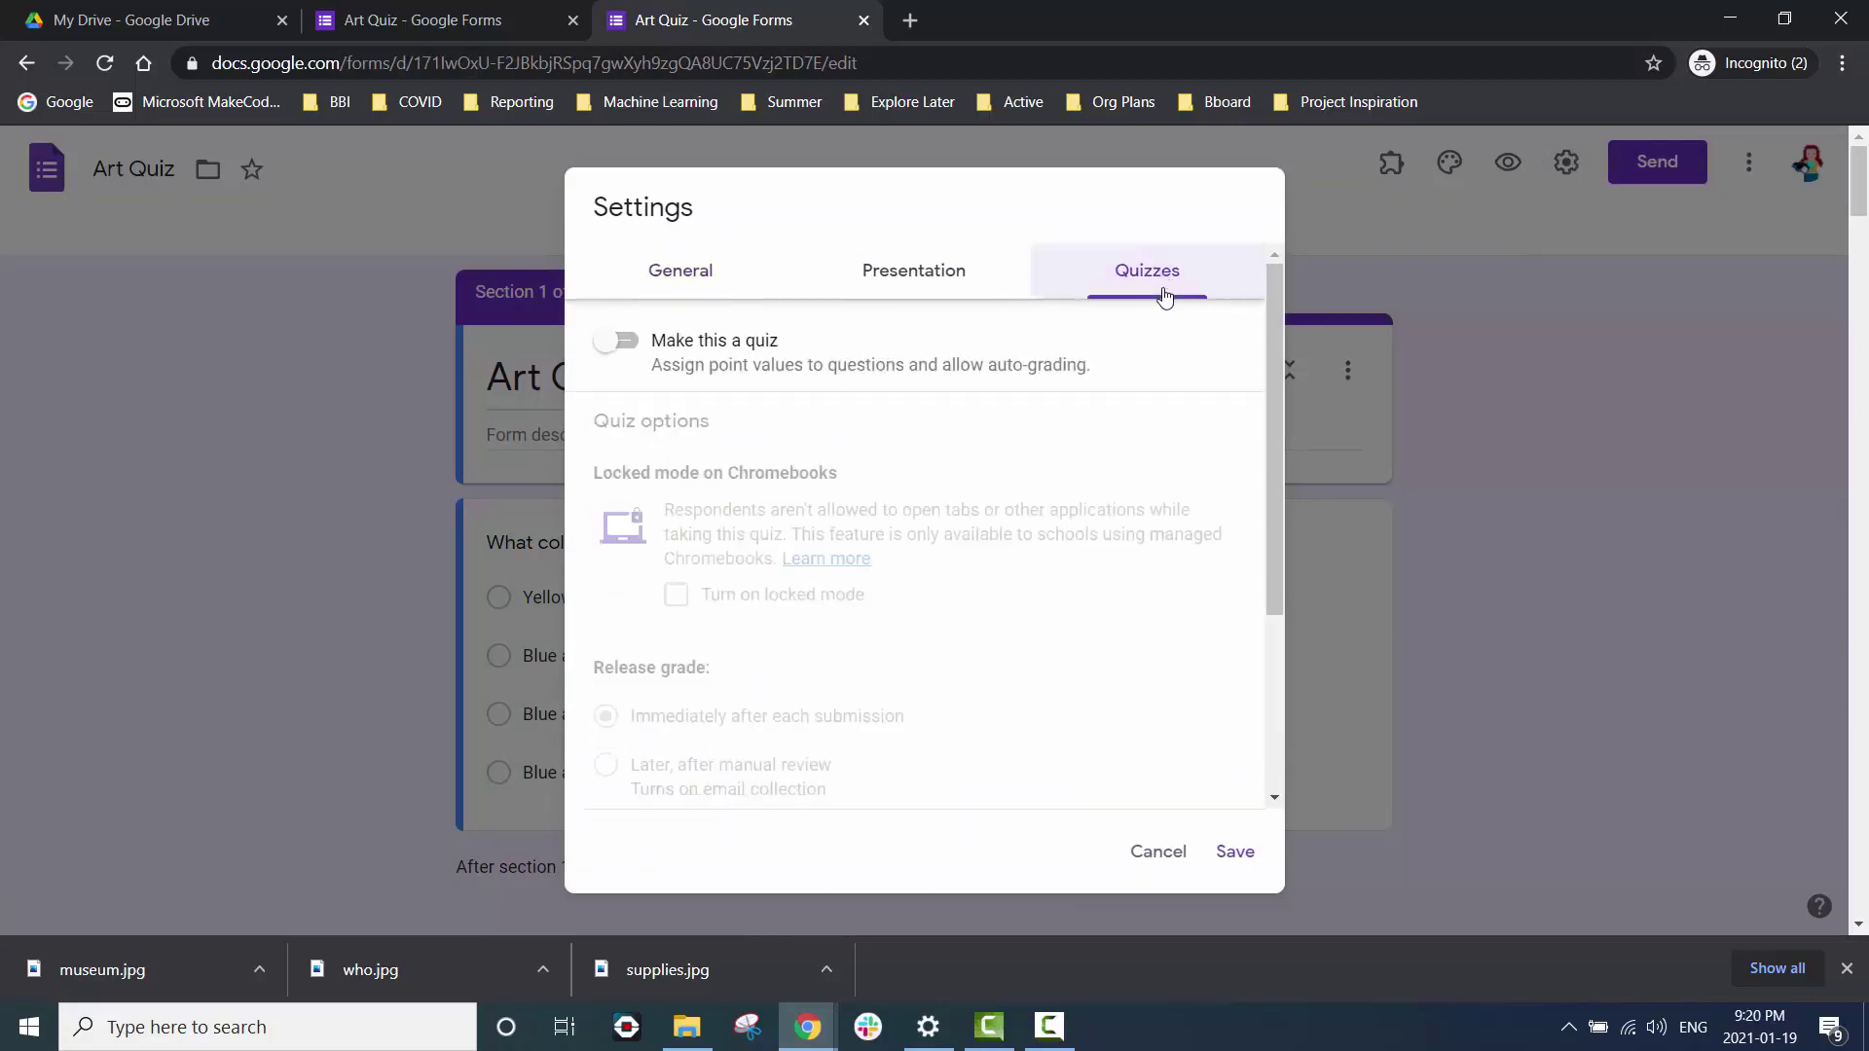
pyautogui.click(621, 341)
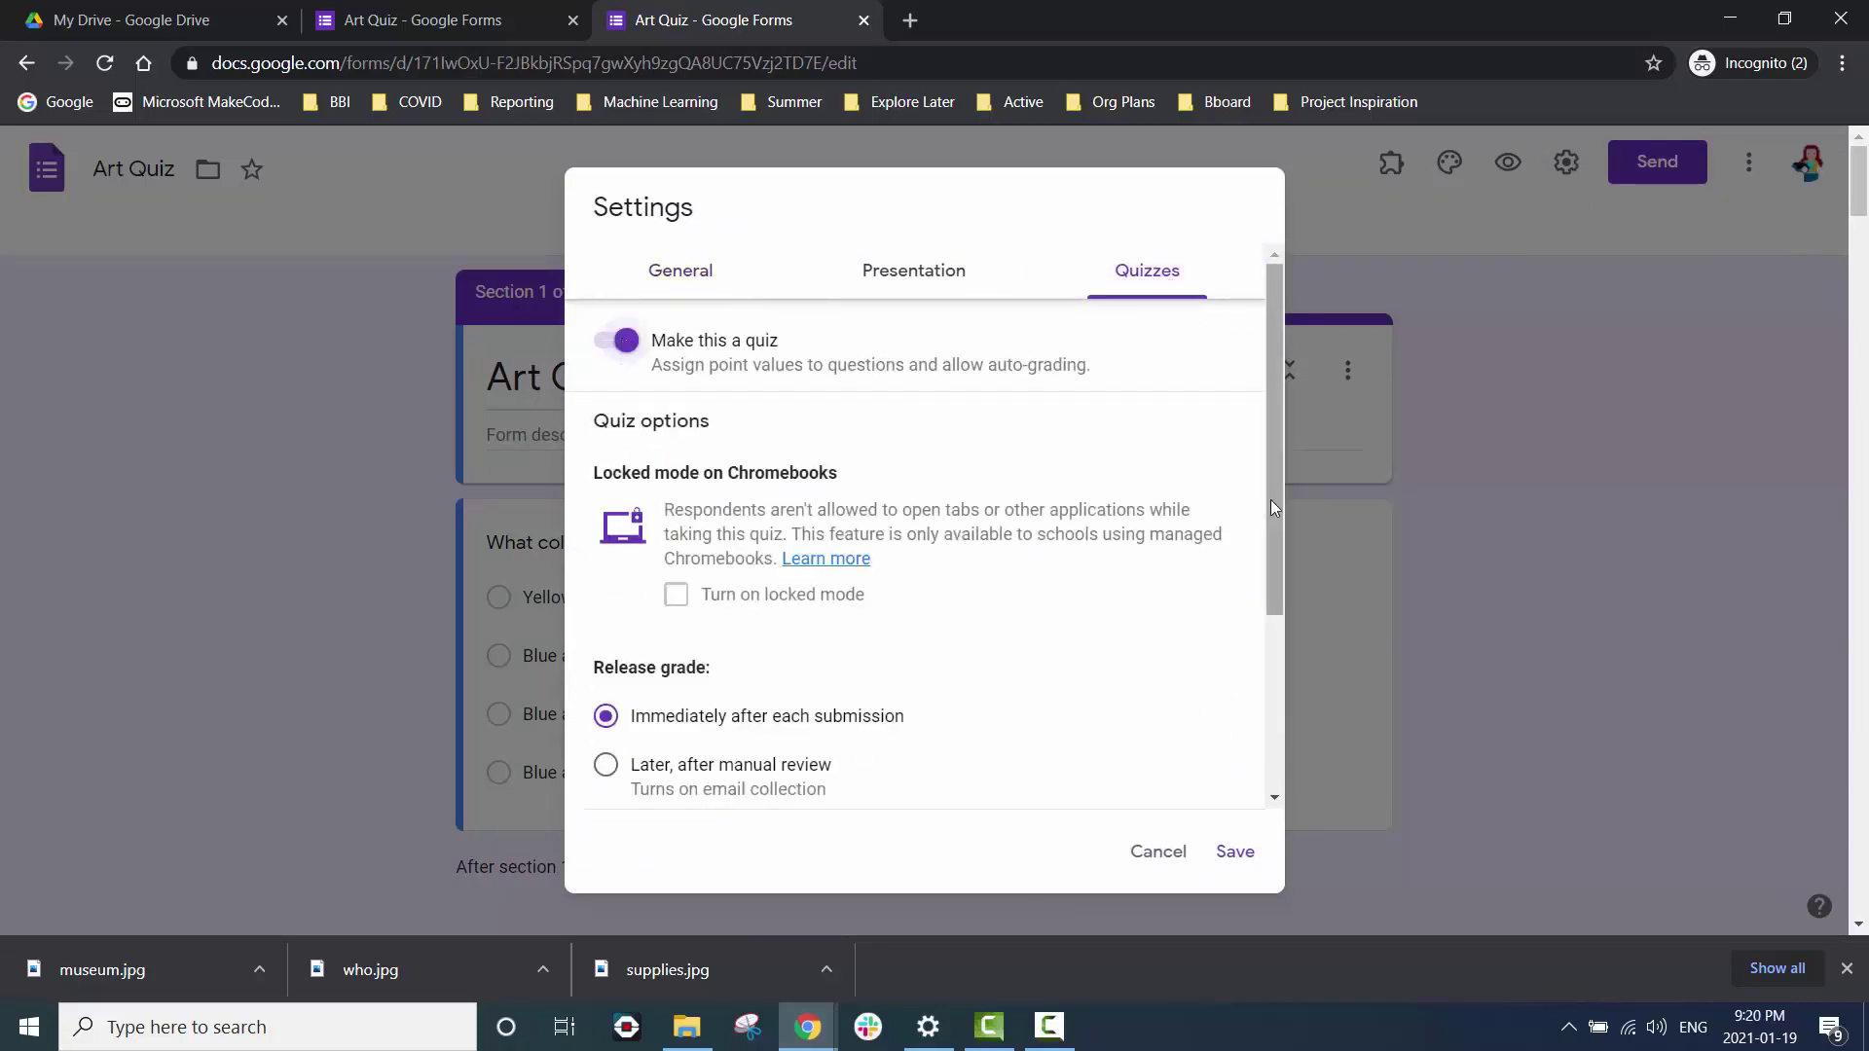
pyautogui.moveTo(1270, 500); pyautogui.dragTo(1256, 635)
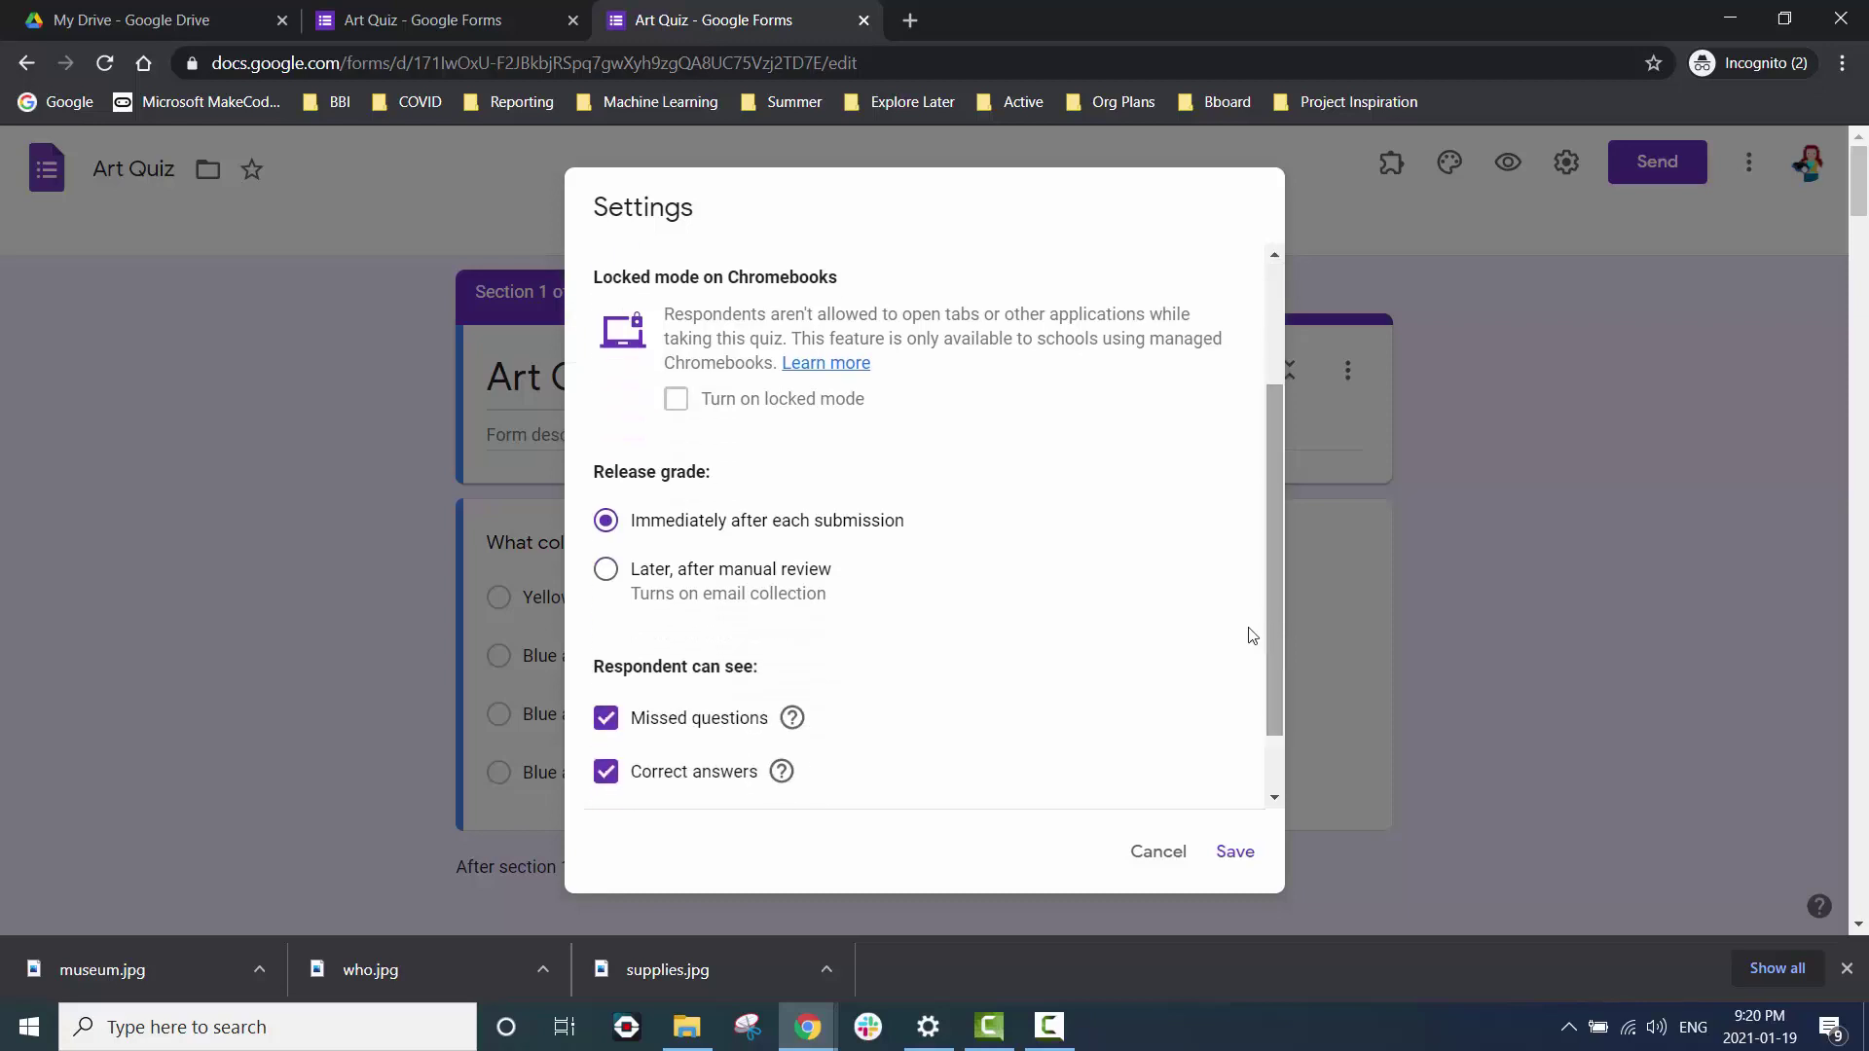
pyautogui.click(604, 569)
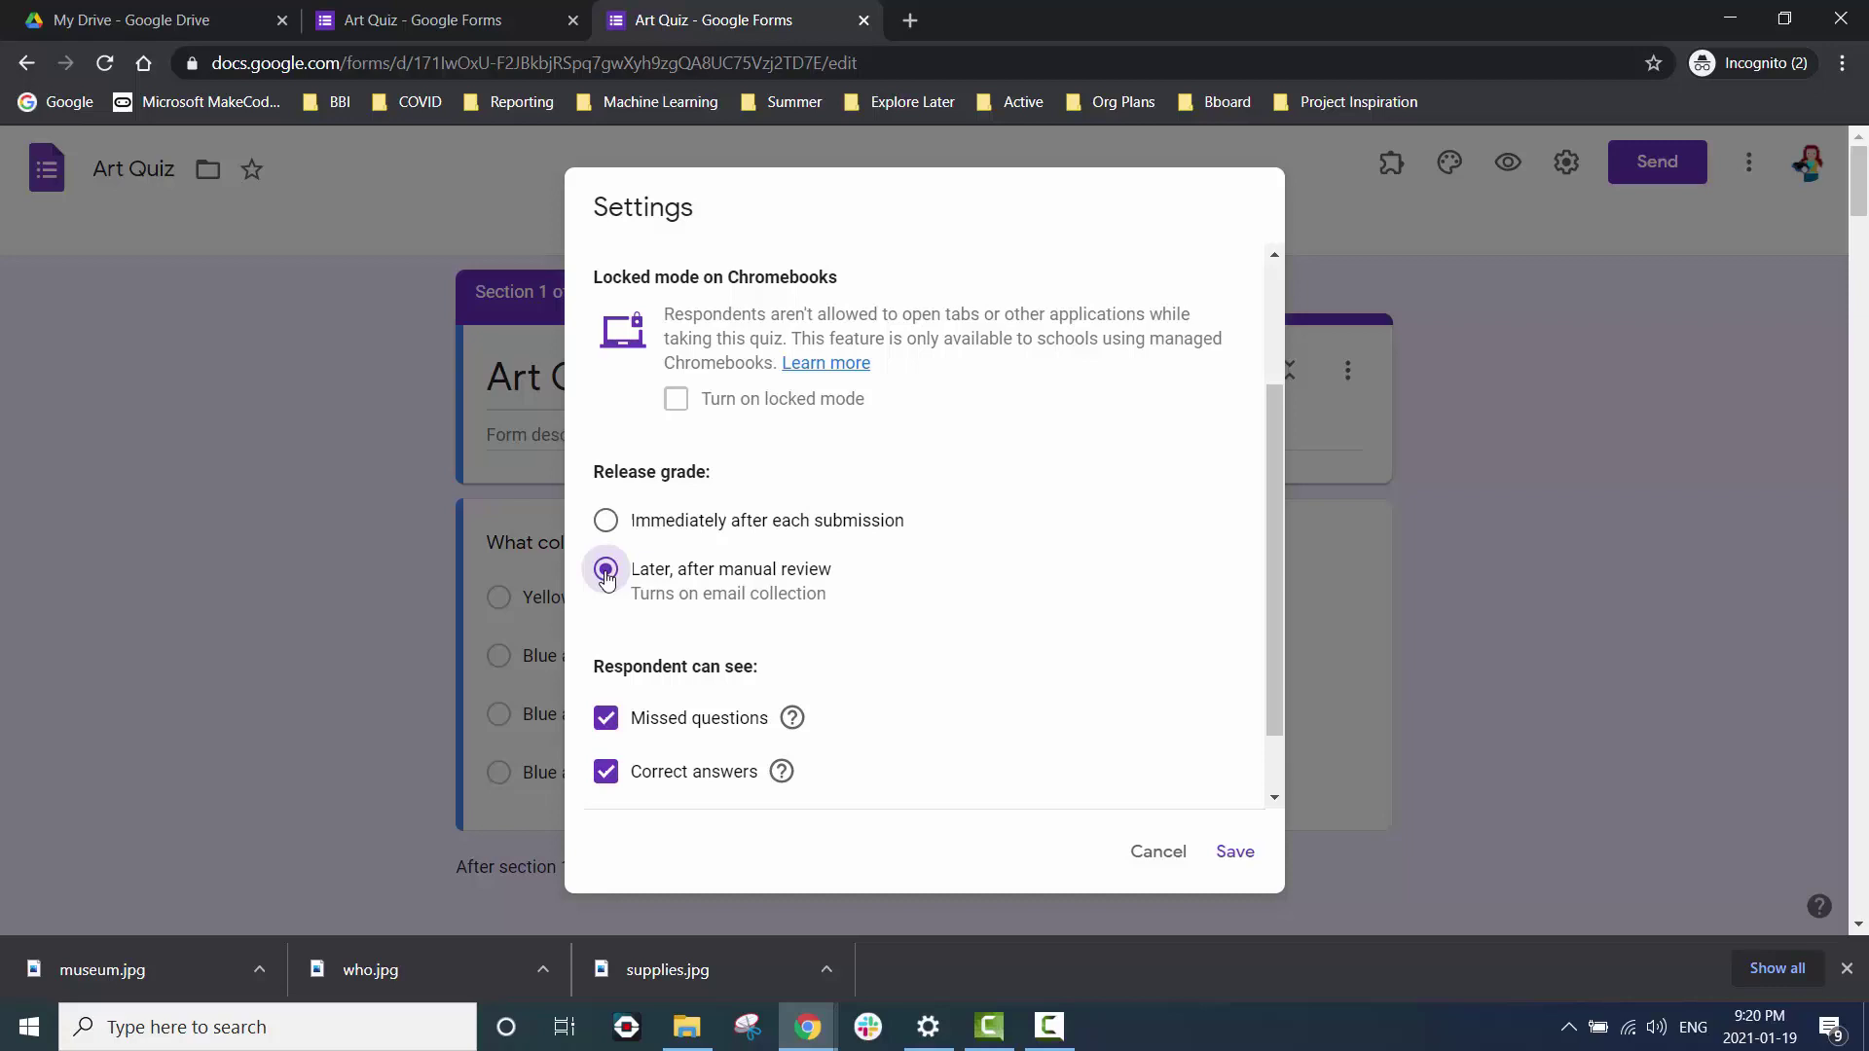
# Check what respondents can see after grading and save the quiz settings.
pyautogui.scroll(-1, 606, 606)
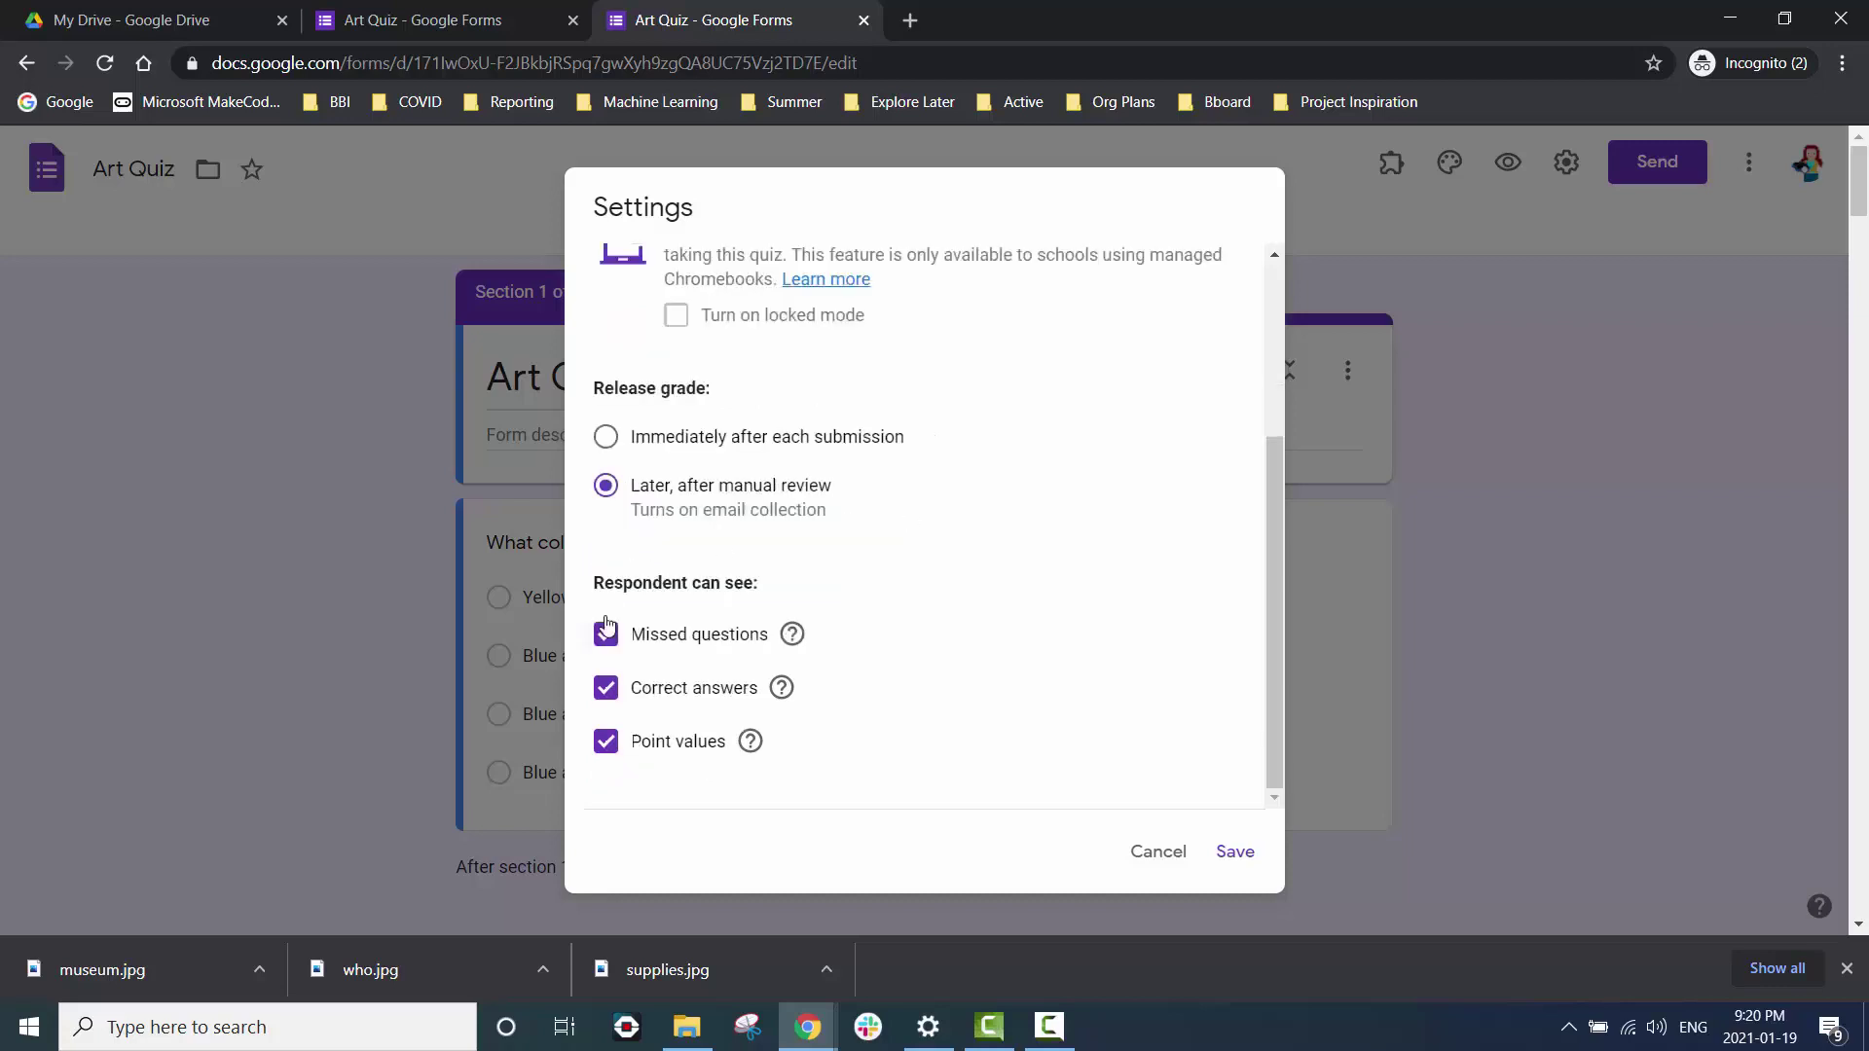
pyautogui.click(1234, 853)
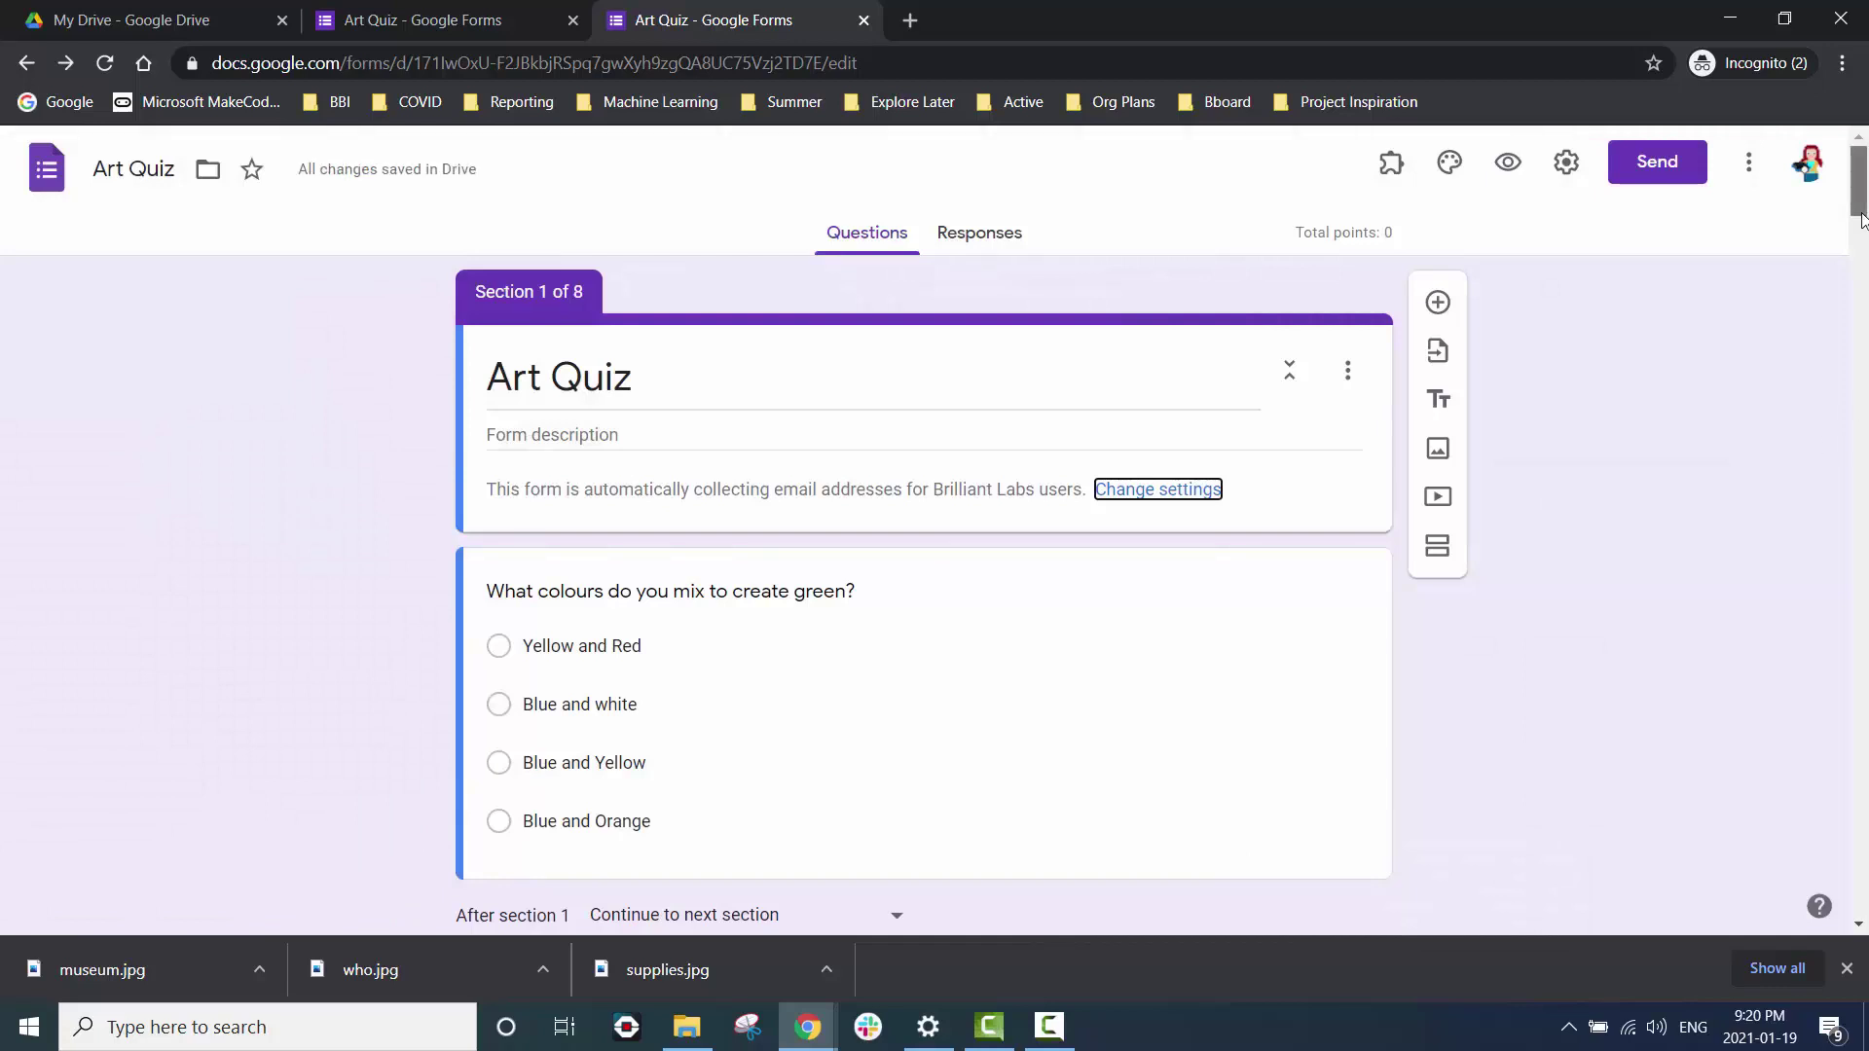
# Set Blue and Yellow as the correct answer to the question about mixing green, worth 1 point.
pyautogui.scroll(-2, 1336, 453)
pyautogui.click(1336, 453)
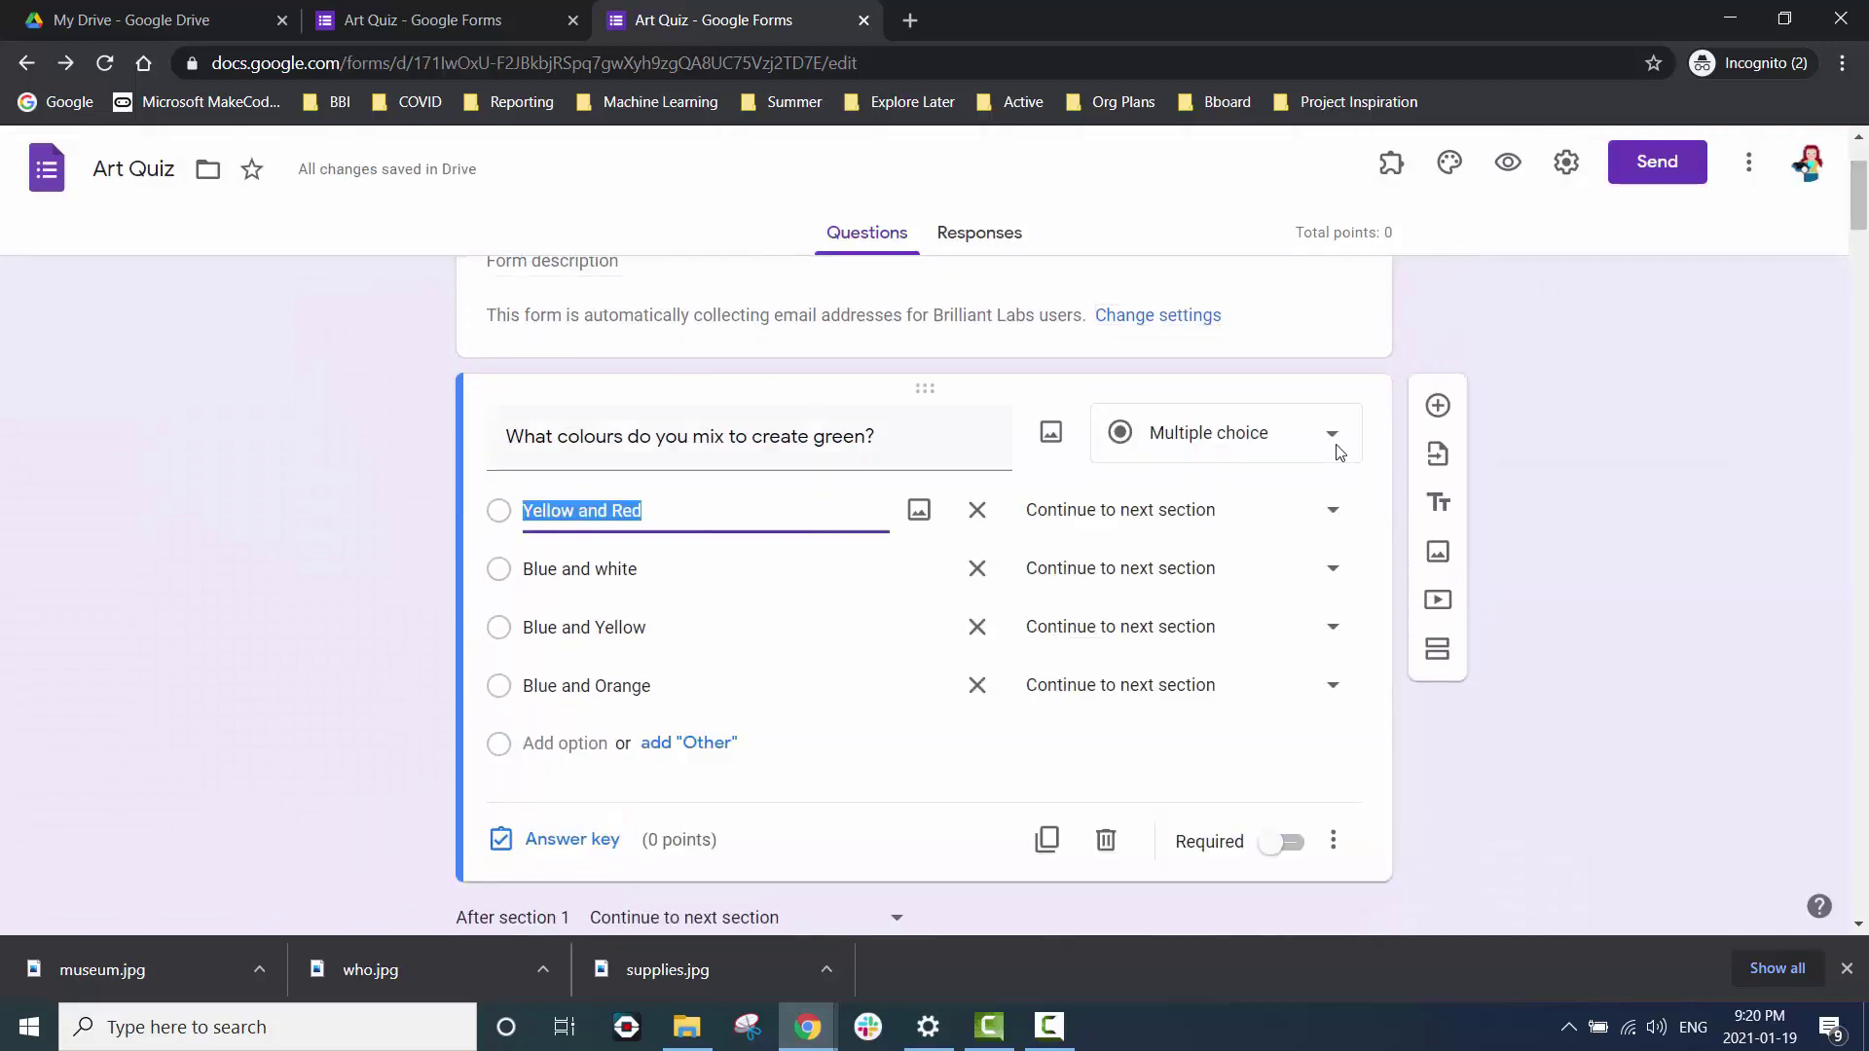
pyautogui.click(590, 837)
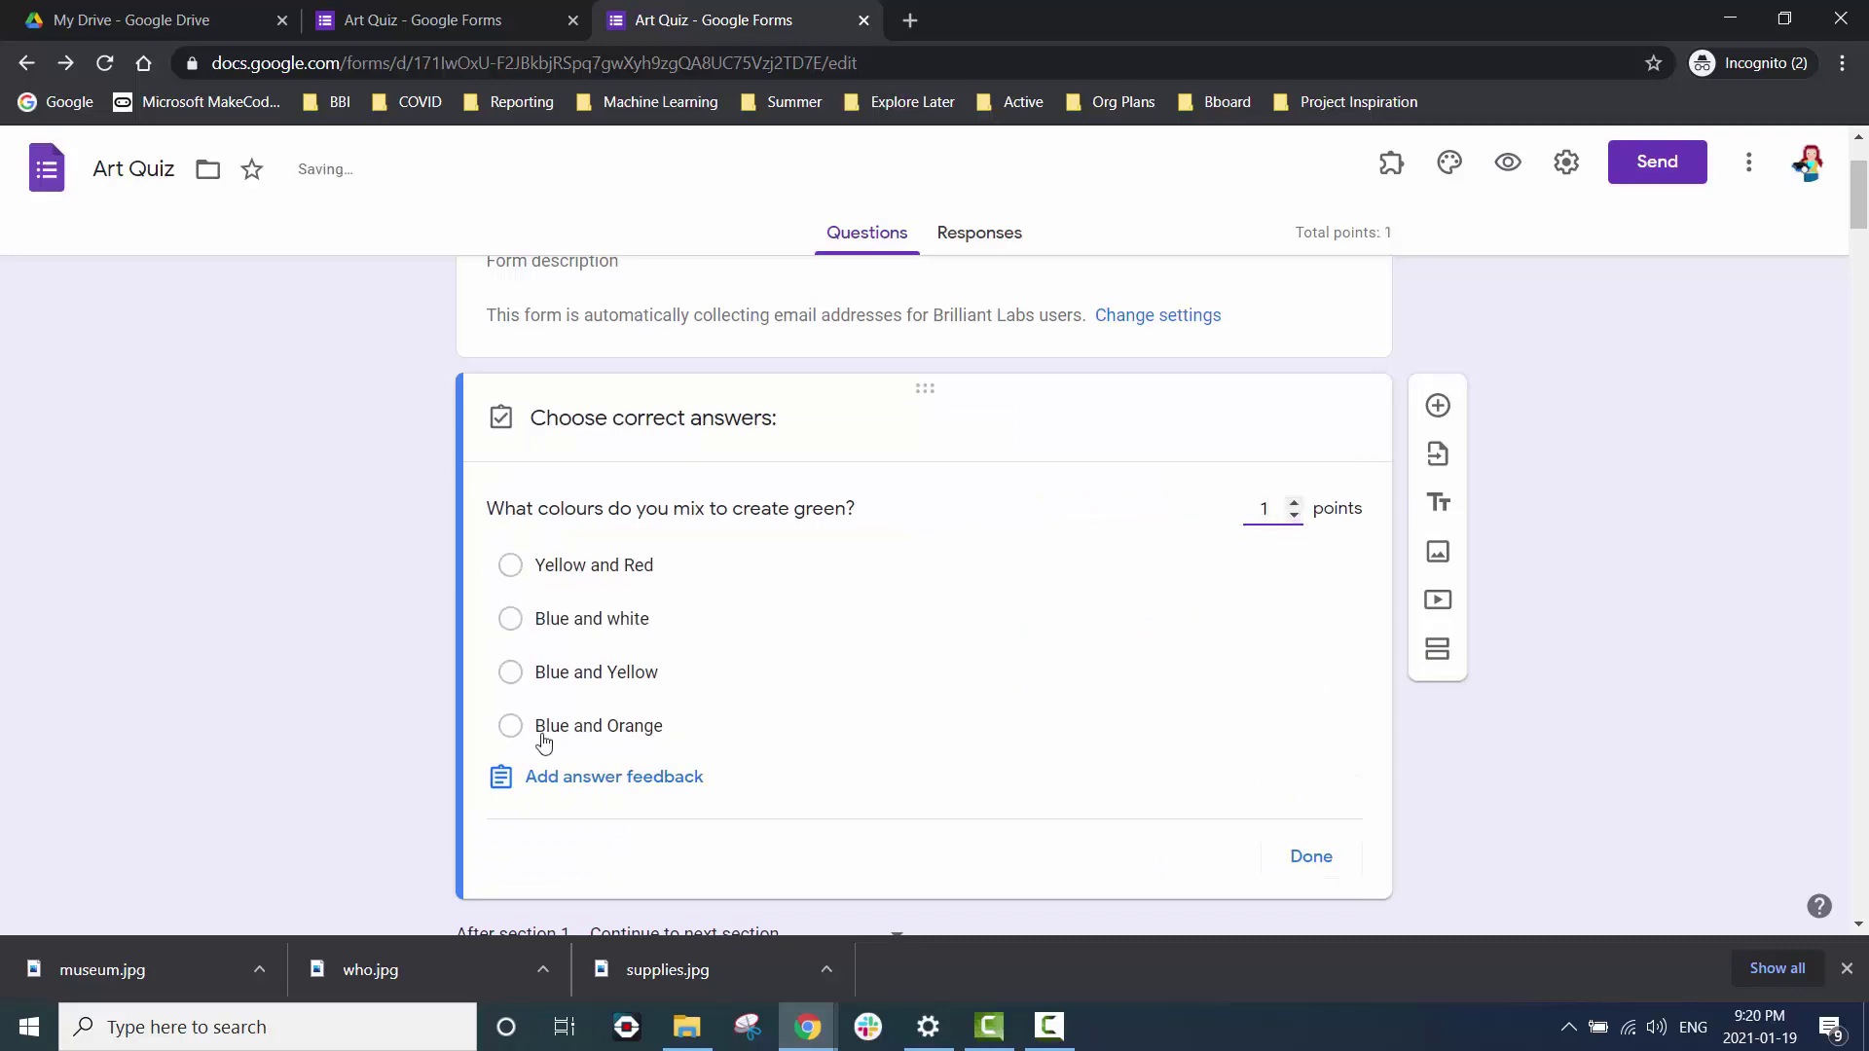
pyautogui.click(511, 681)
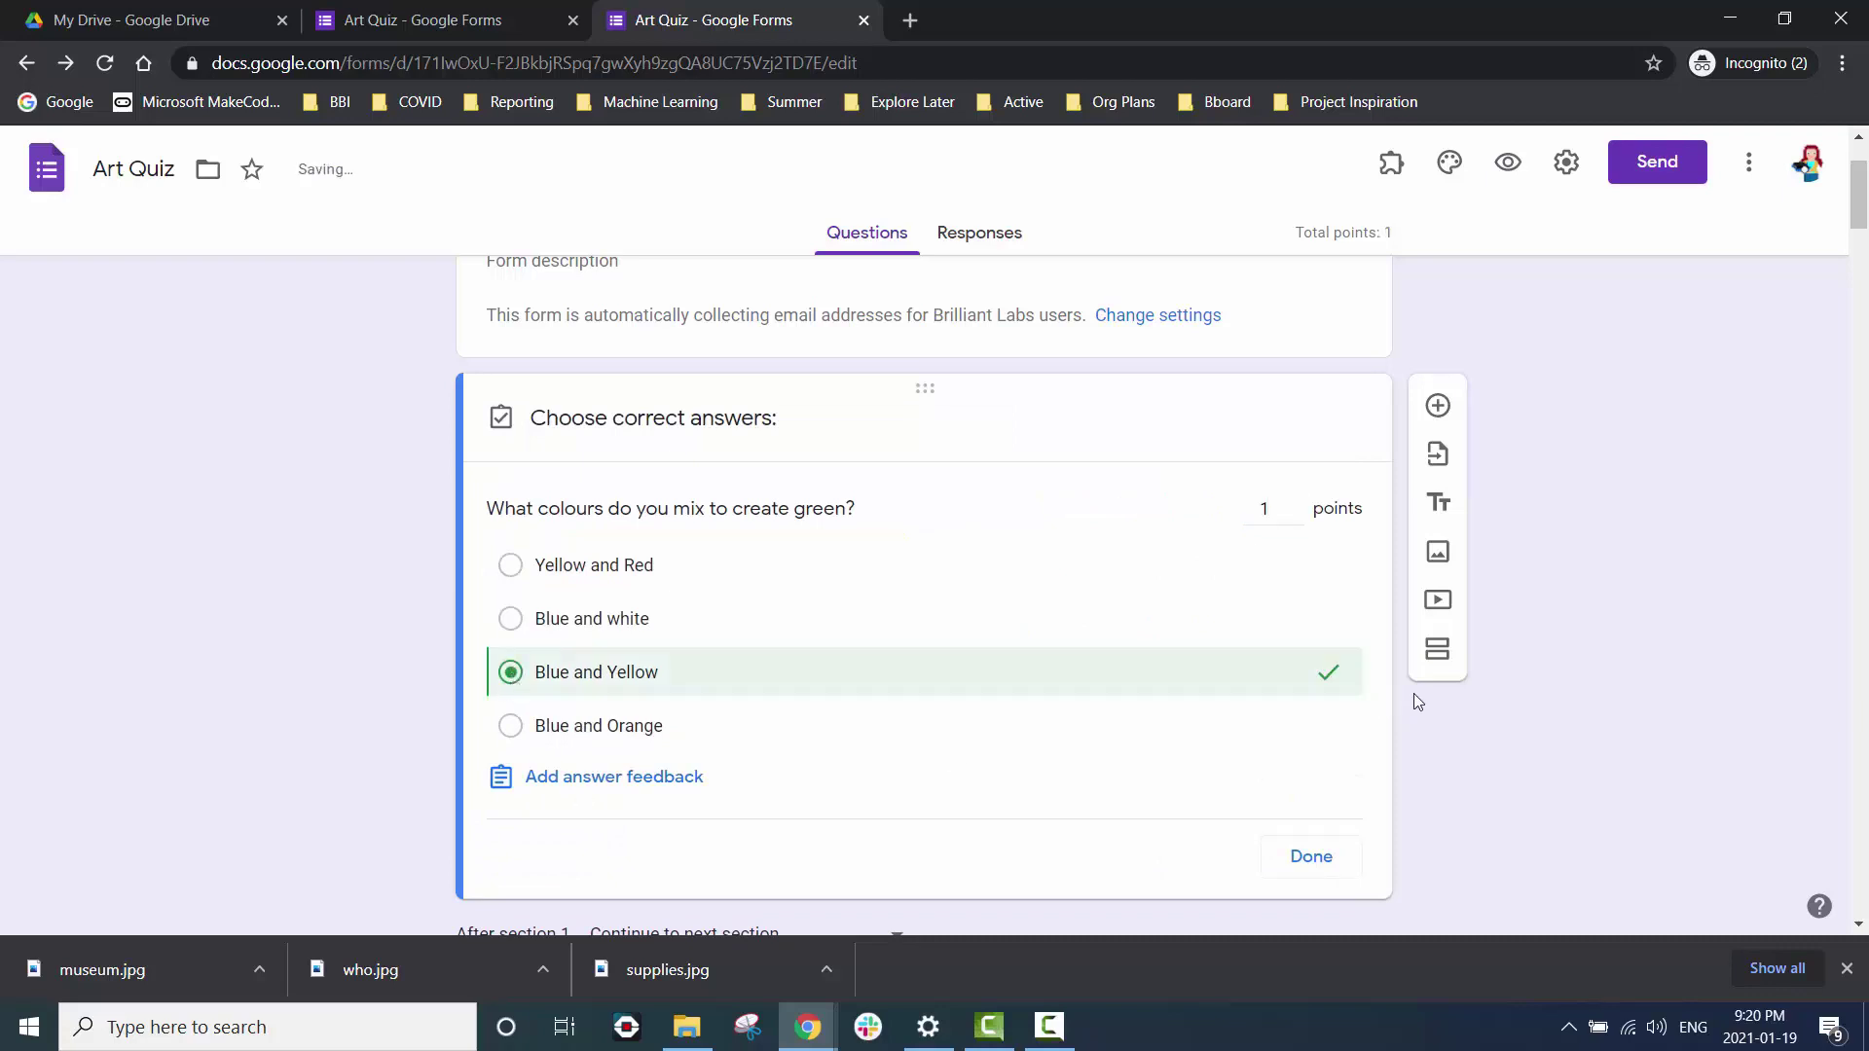
pyautogui.click(1312, 855)
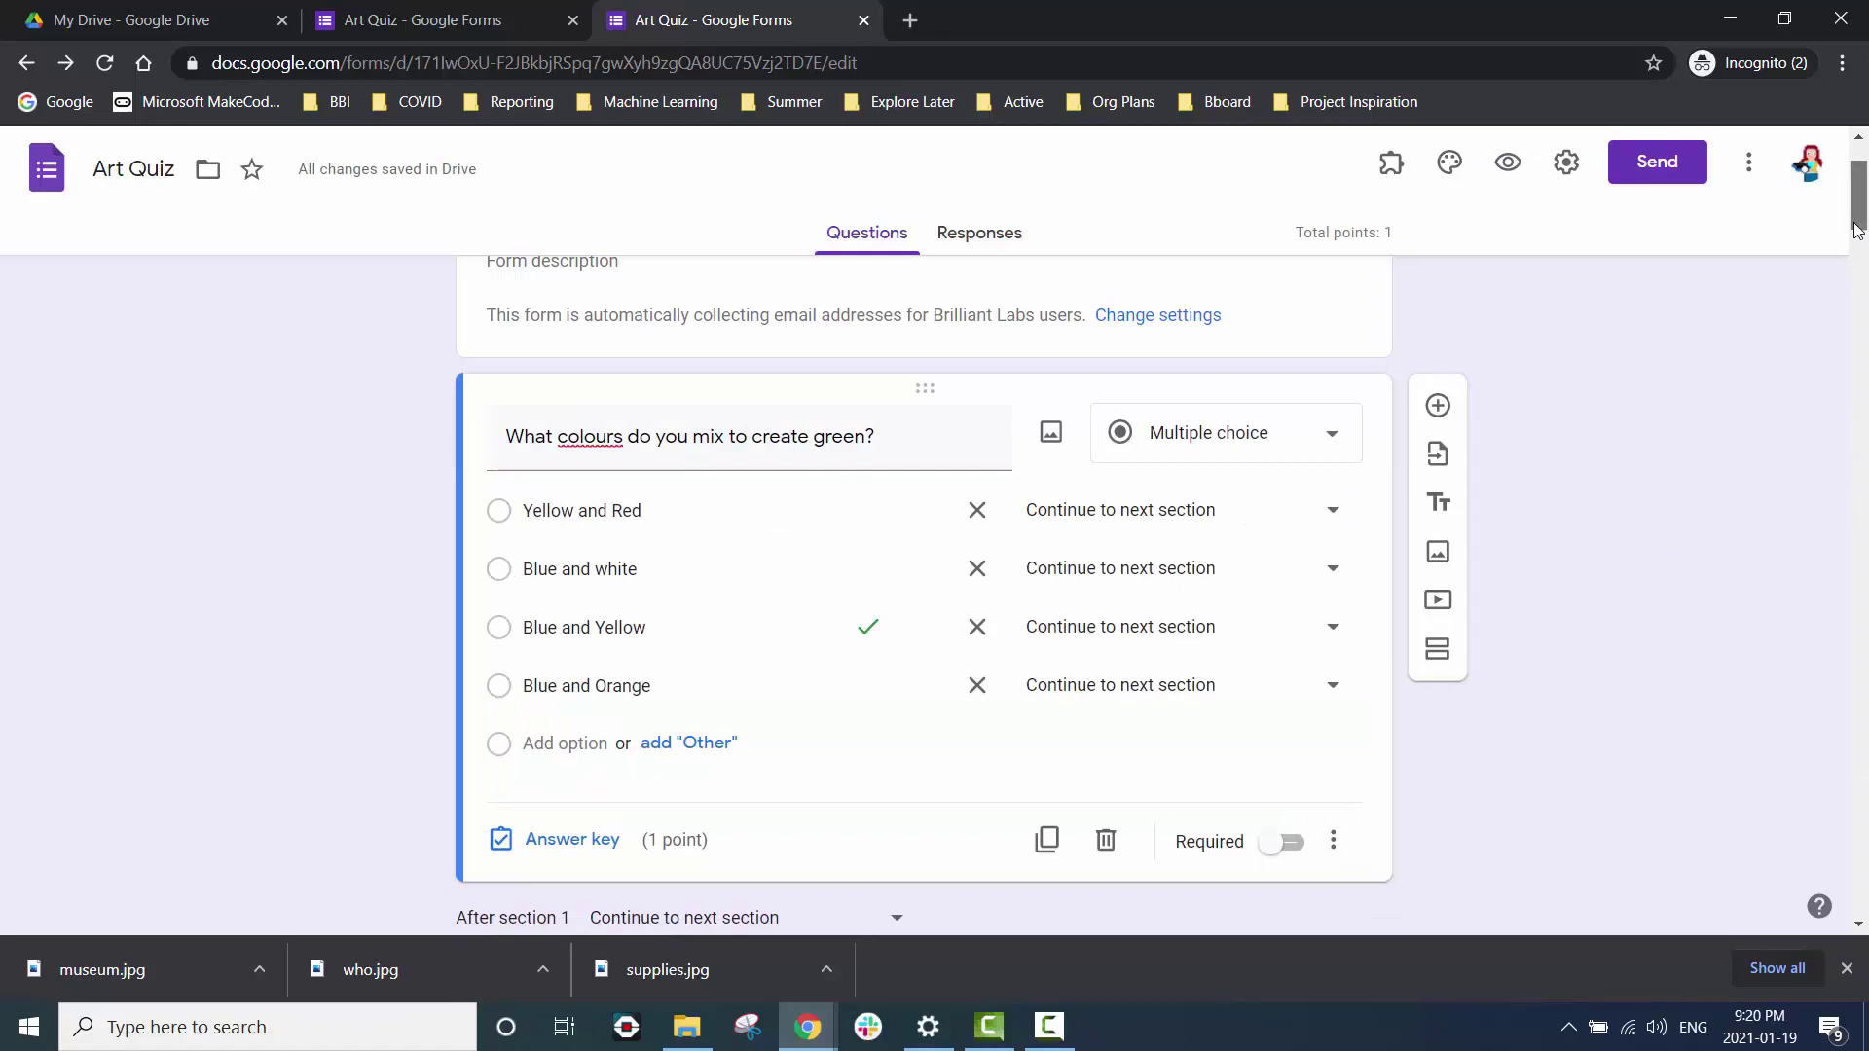
pyautogui.scroll(-8, 1856, 231)
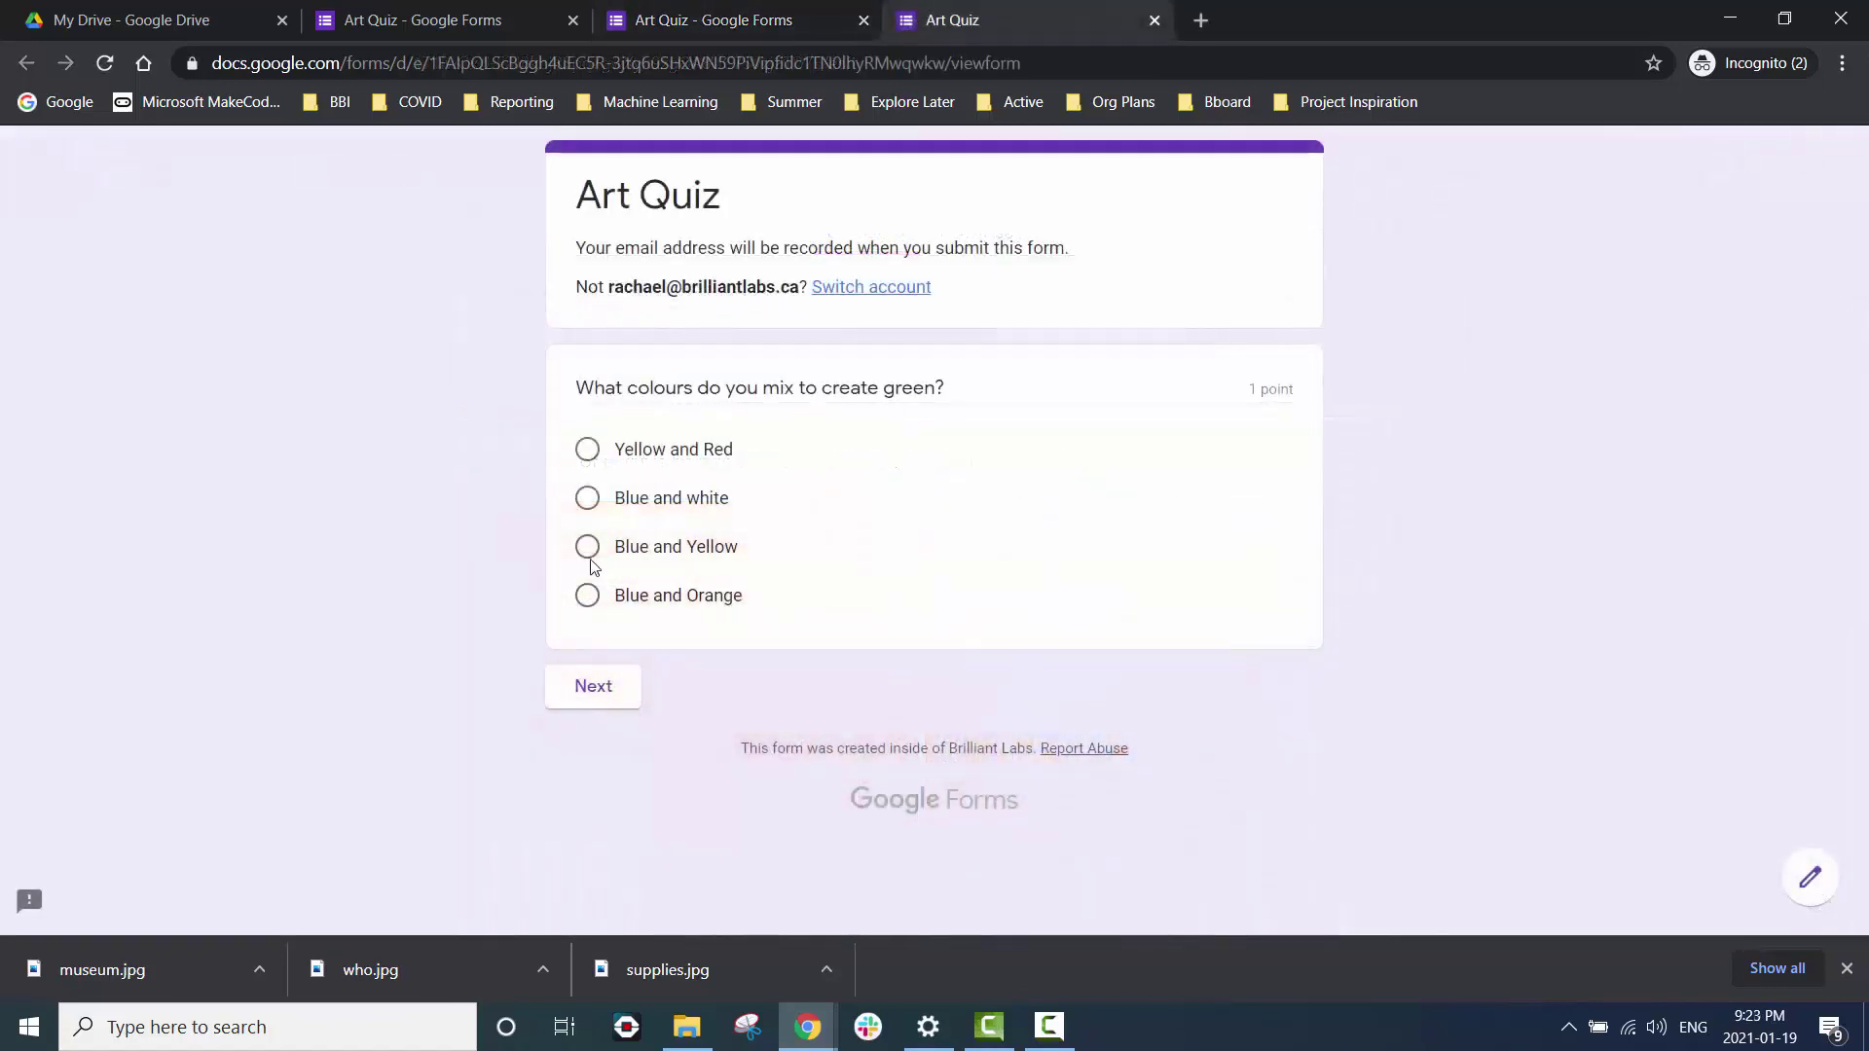
# Answer the live quiz with Blue and Yellow for mixing green and Water Colour Paint for the paint type, continuing past both sections.
pyautogui.click(593, 685)
pyautogui.scroll(-3, 584, 706)
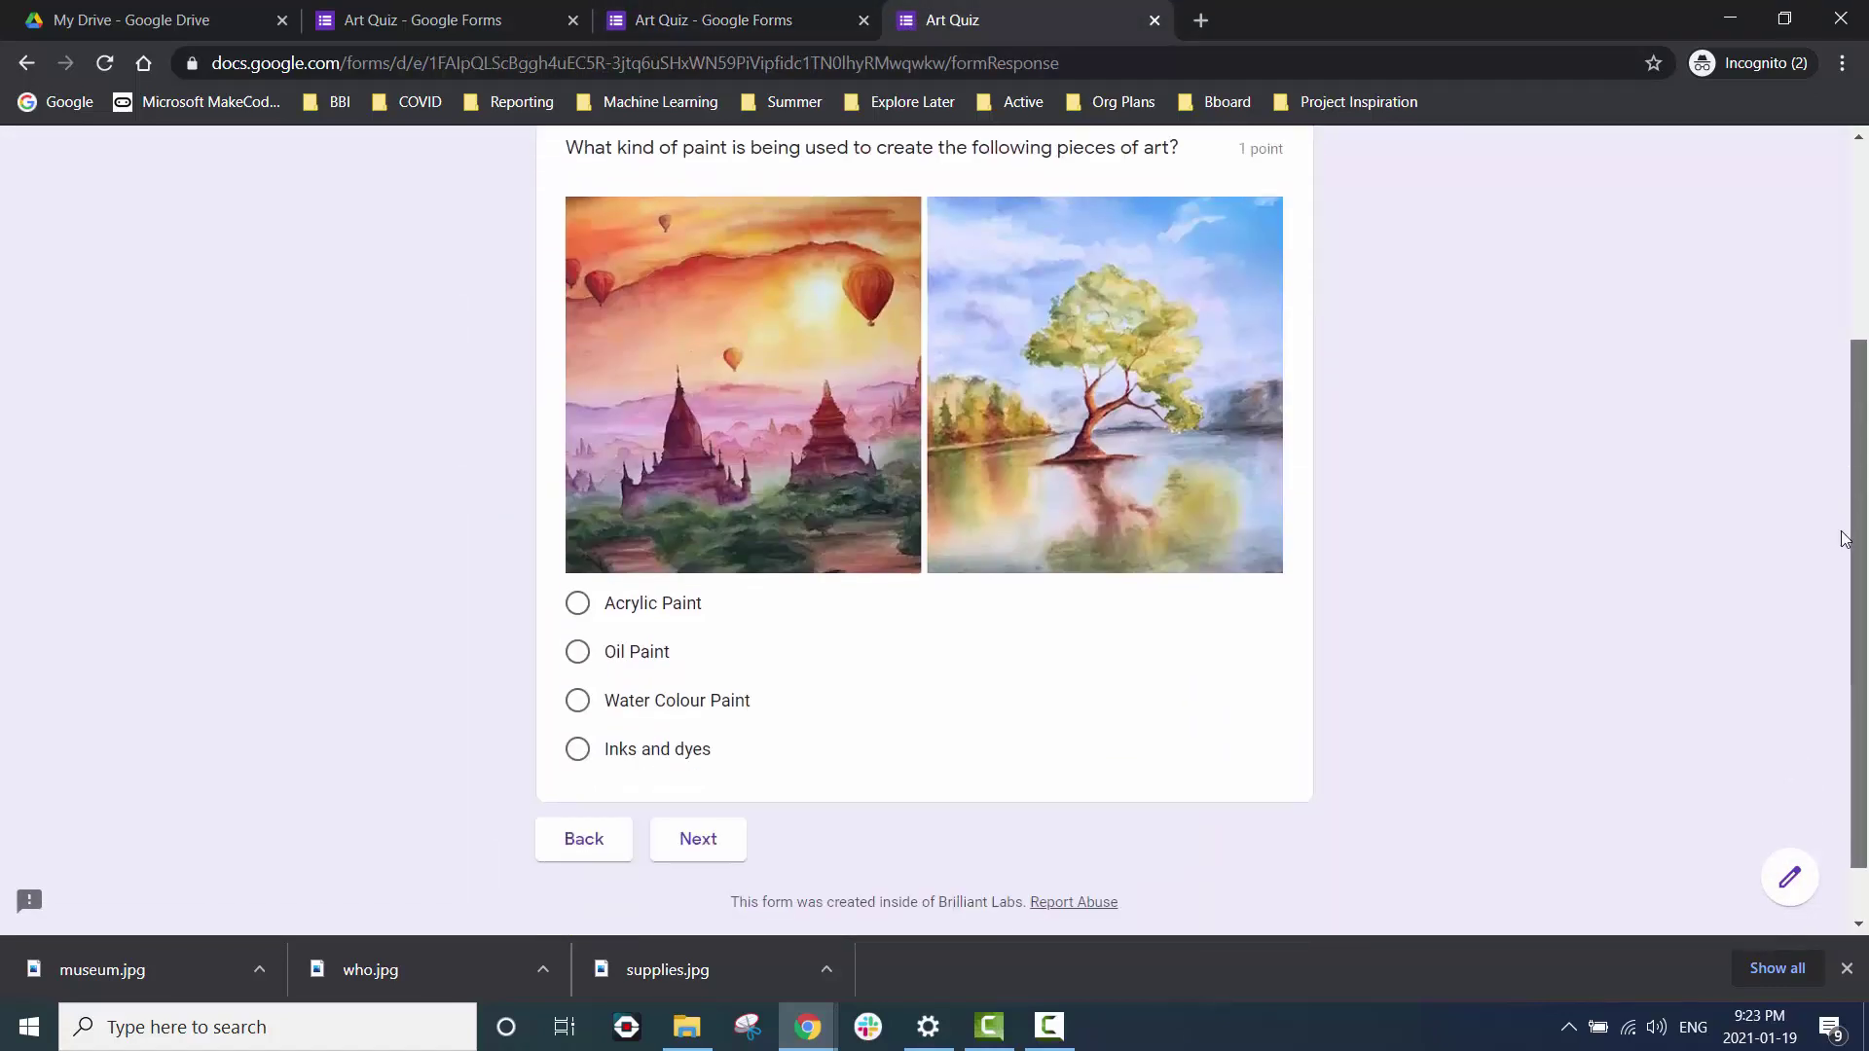
pyautogui.click(577, 701)
pyautogui.click(697, 880)
# Answer the following two quiz questions and continue to the Level 3 Question 1 section.
pyautogui.scroll(-7, 628, 706)
pyautogui.click(584, 645)
pyautogui.click(699, 923)
pyautogui.click(584, 504)
pyautogui.click(697, 785)
# Answer the art supplies question with screen printing and the seated portrait question with Frida Kahlo, and submit the quiz.
pyautogui.scroll(-3, 582, 792)
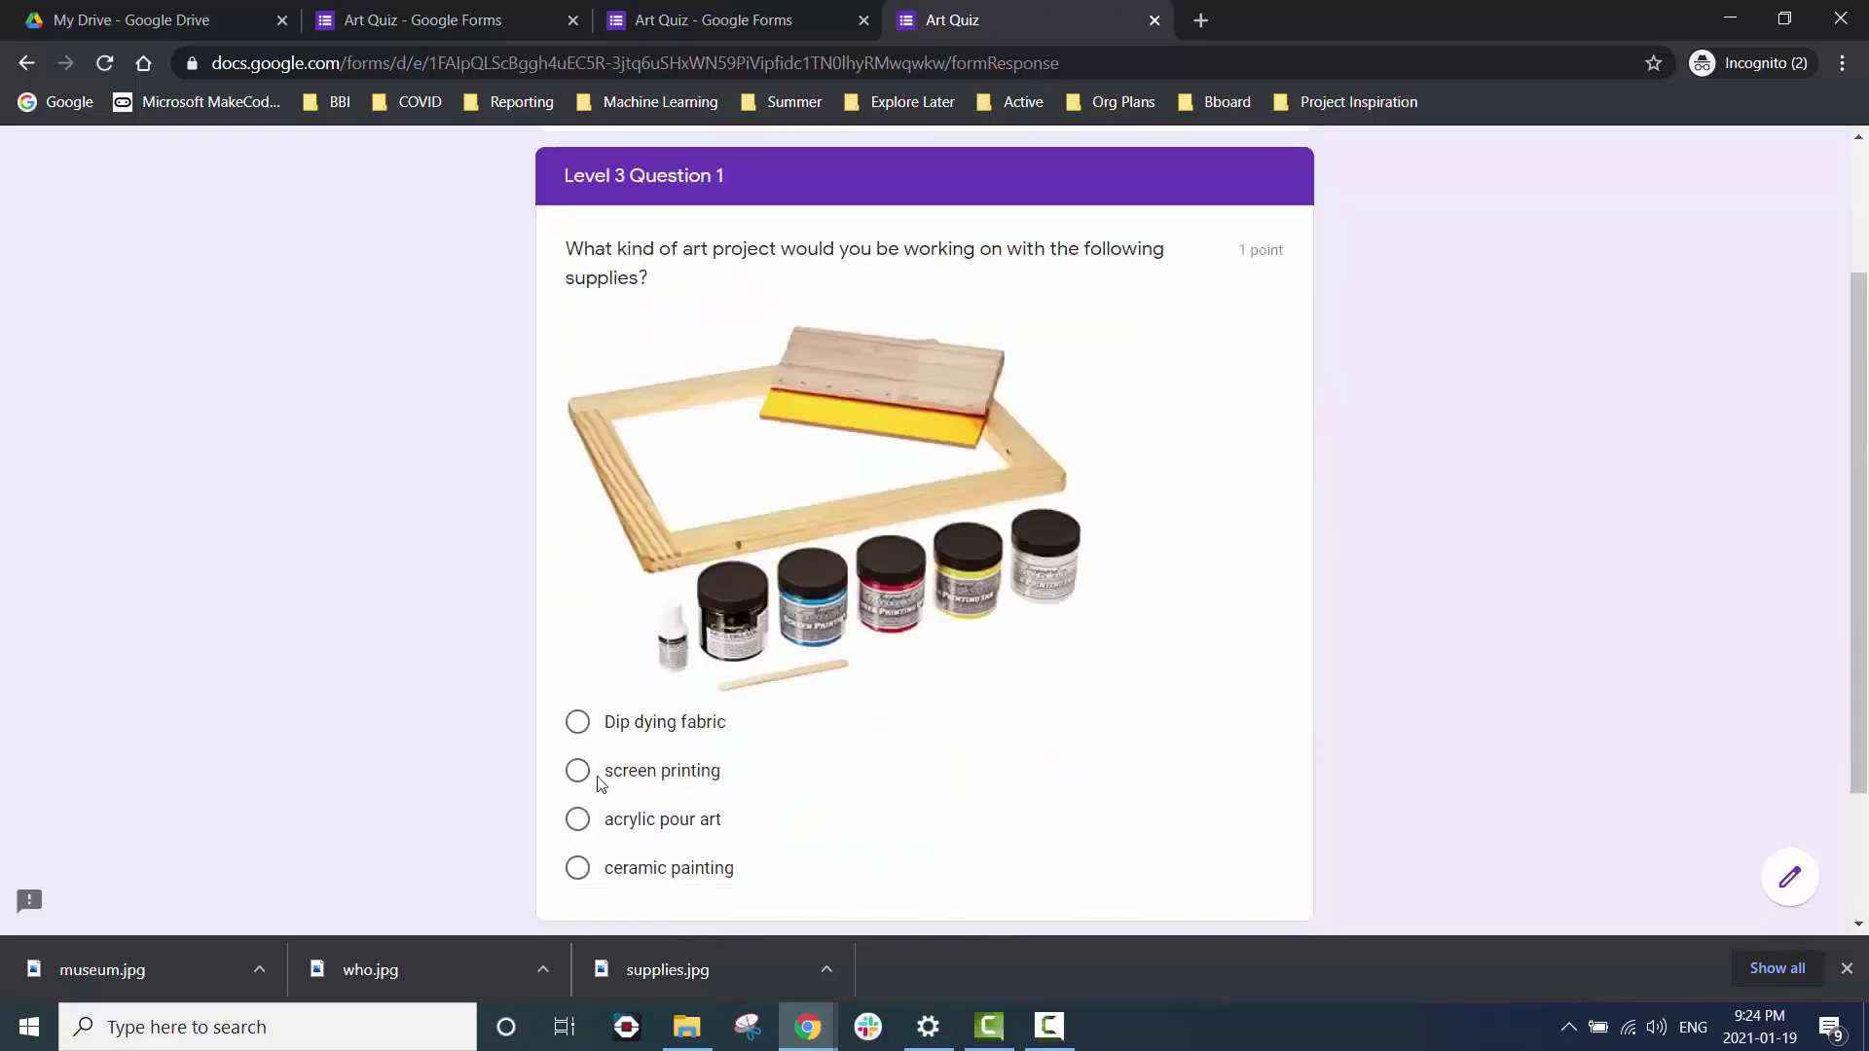
pyautogui.click(580, 785)
pyautogui.scroll(-2, 681, 808)
pyautogui.click(697, 847)
pyautogui.scroll(-6, 850, 861)
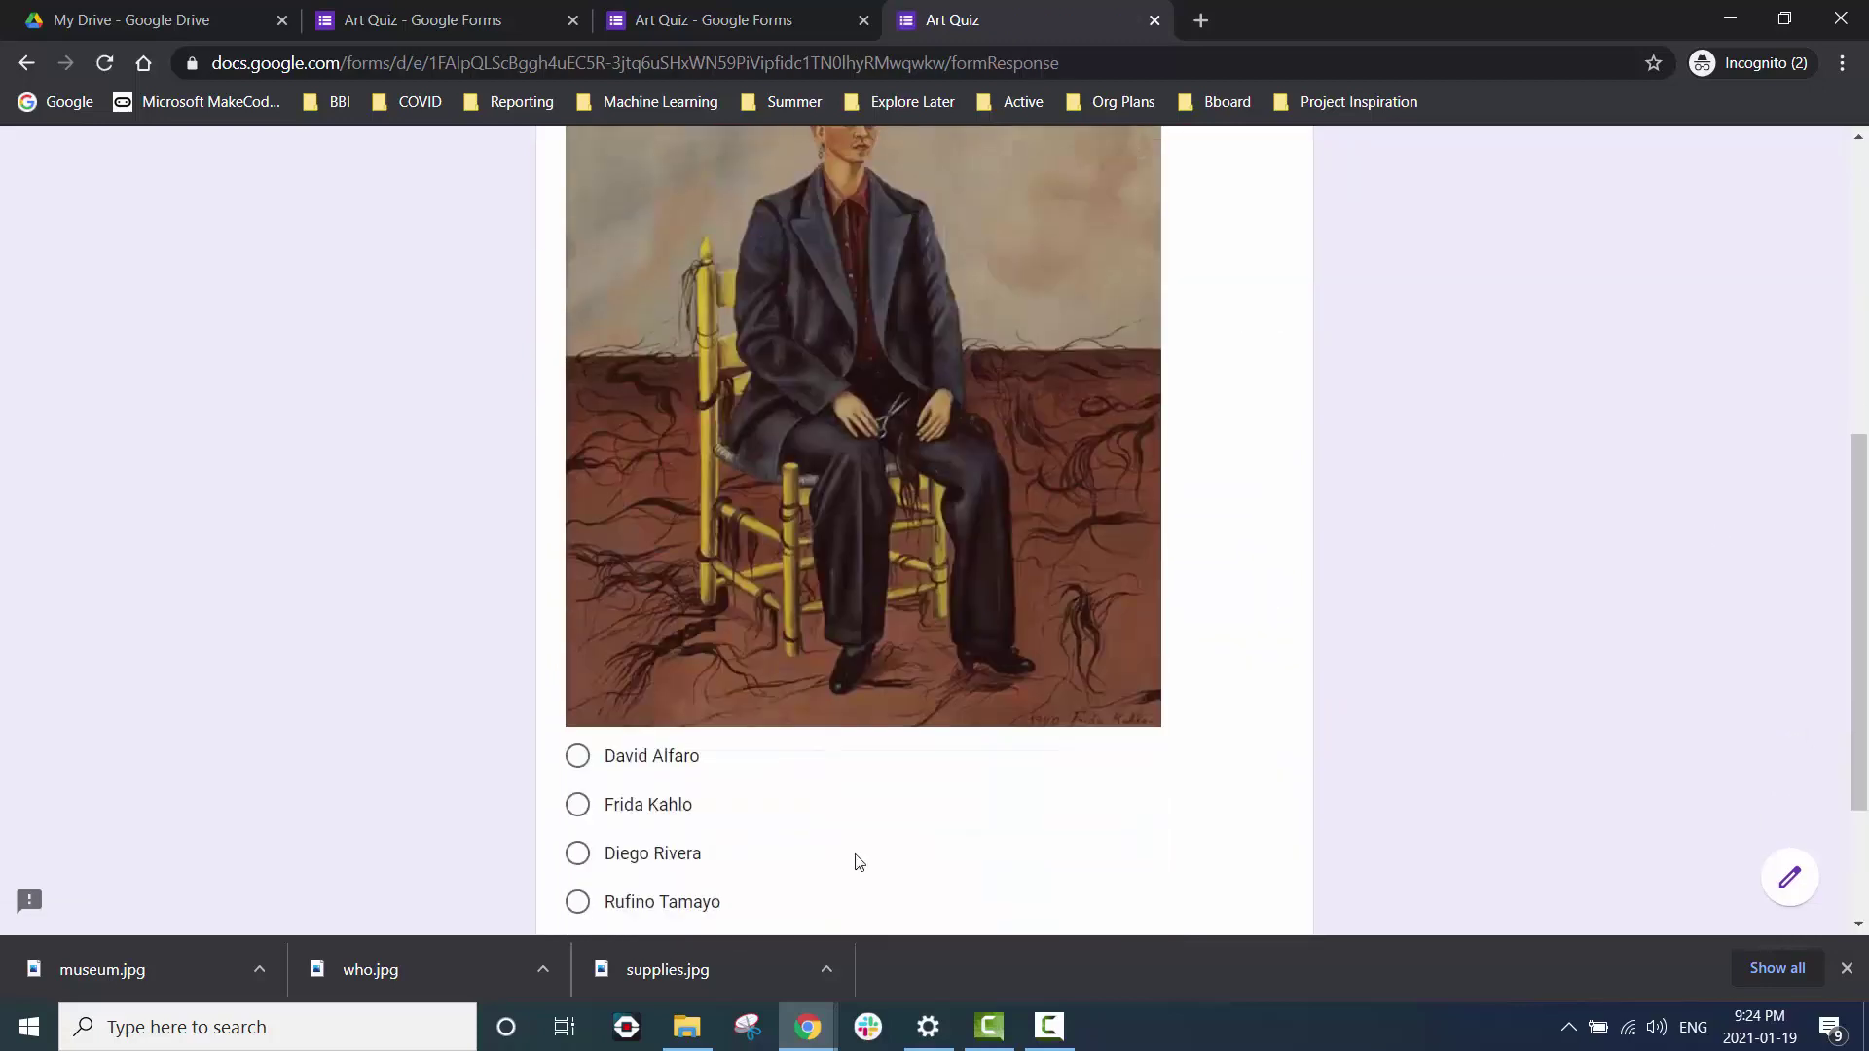
pyautogui.click(578, 804)
pyautogui.scroll(-3, 701, 779)
pyautogui.click(725, 770)
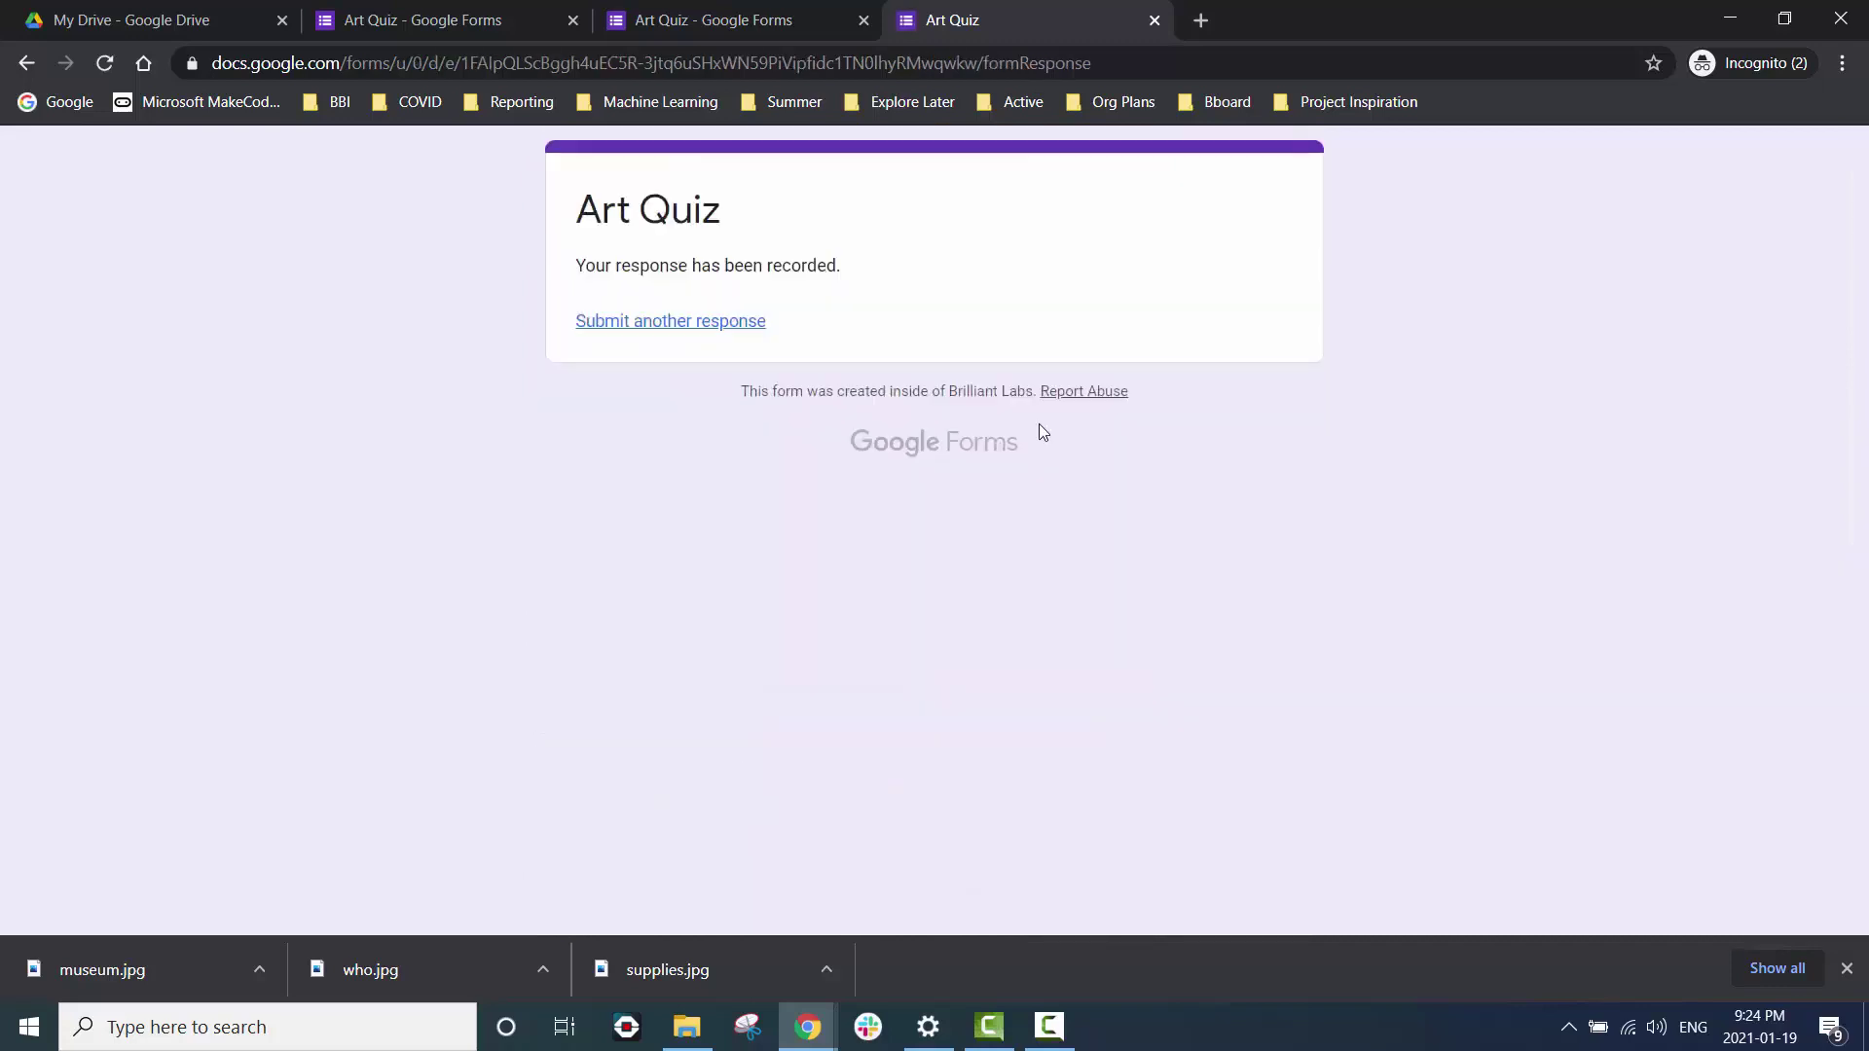
# Return to the form editor and examine the submitted individual response with its score.
pyautogui.click(663, 28)
pyautogui.click(994, 237)
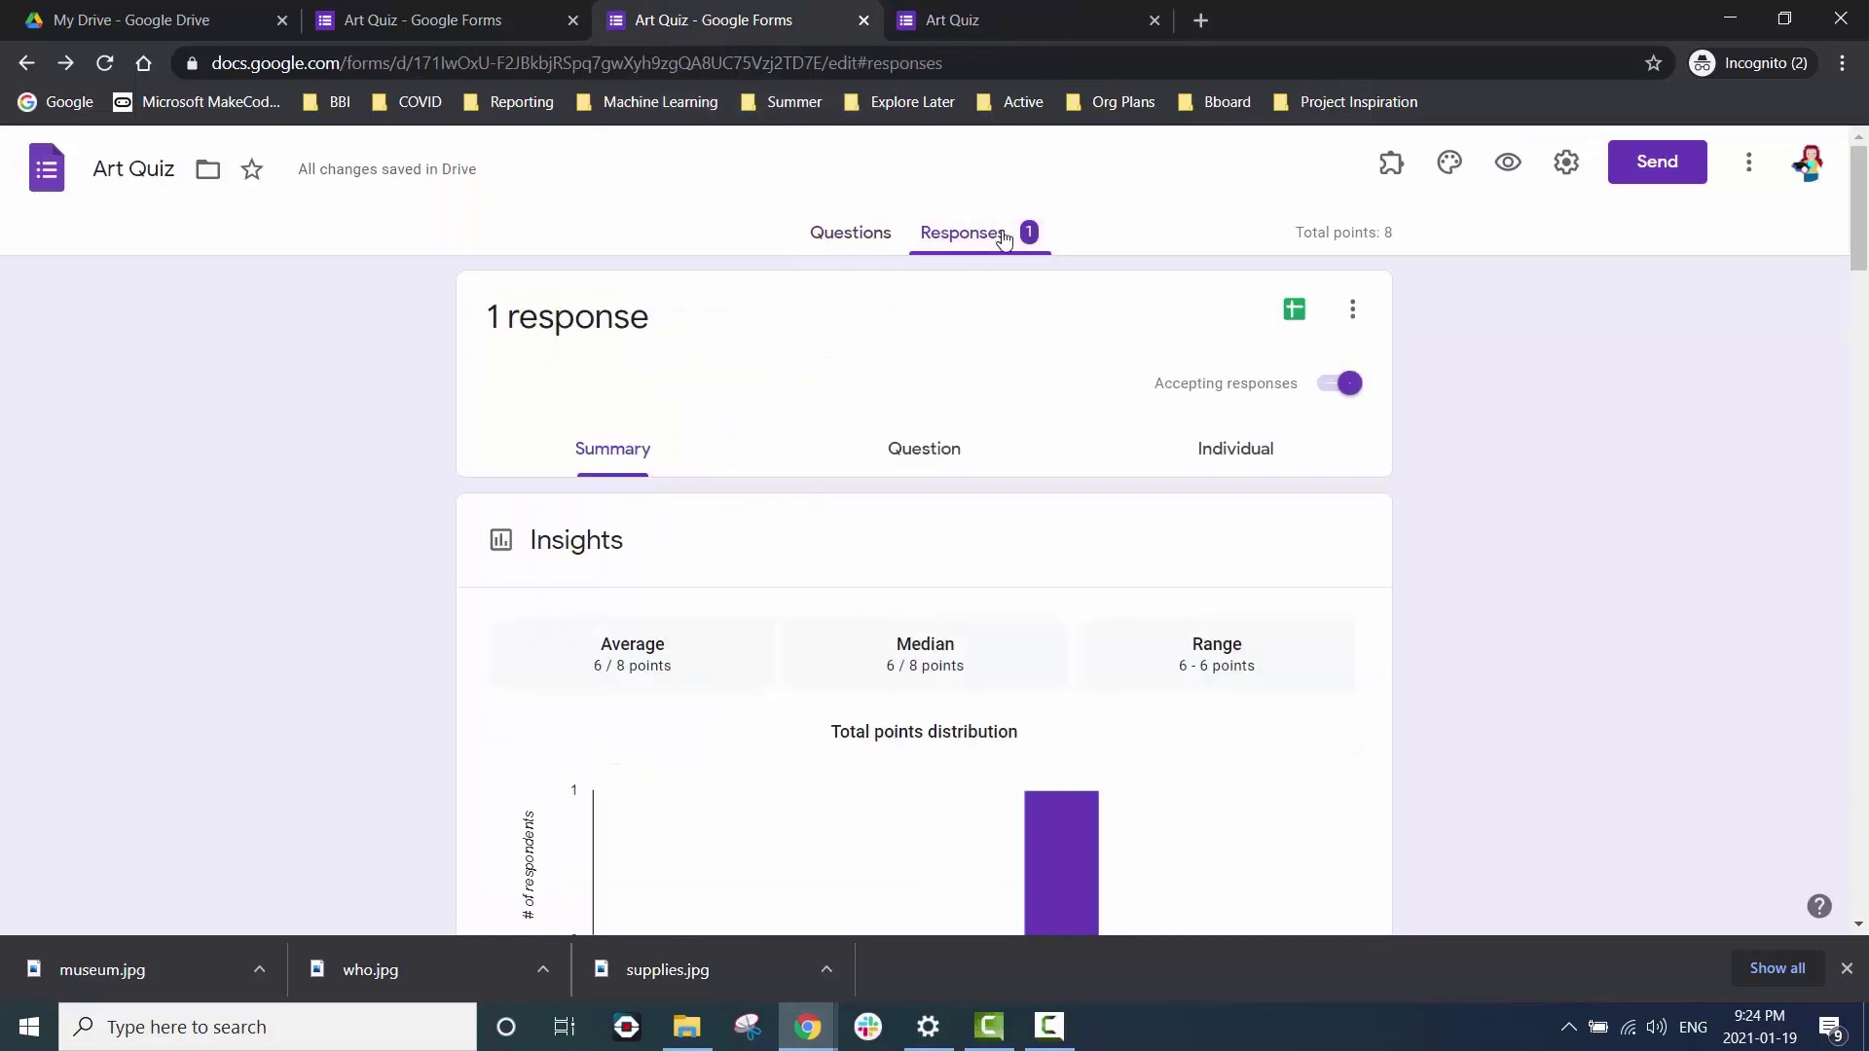
pyautogui.click(1235, 450)
pyautogui.moveTo(1859, 231)
pyautogui.mouseDown()
pyautogui.moveTo(1865, 857)
pyautogui.moveTo(1861, 195)
pyautogui.mouseUp()
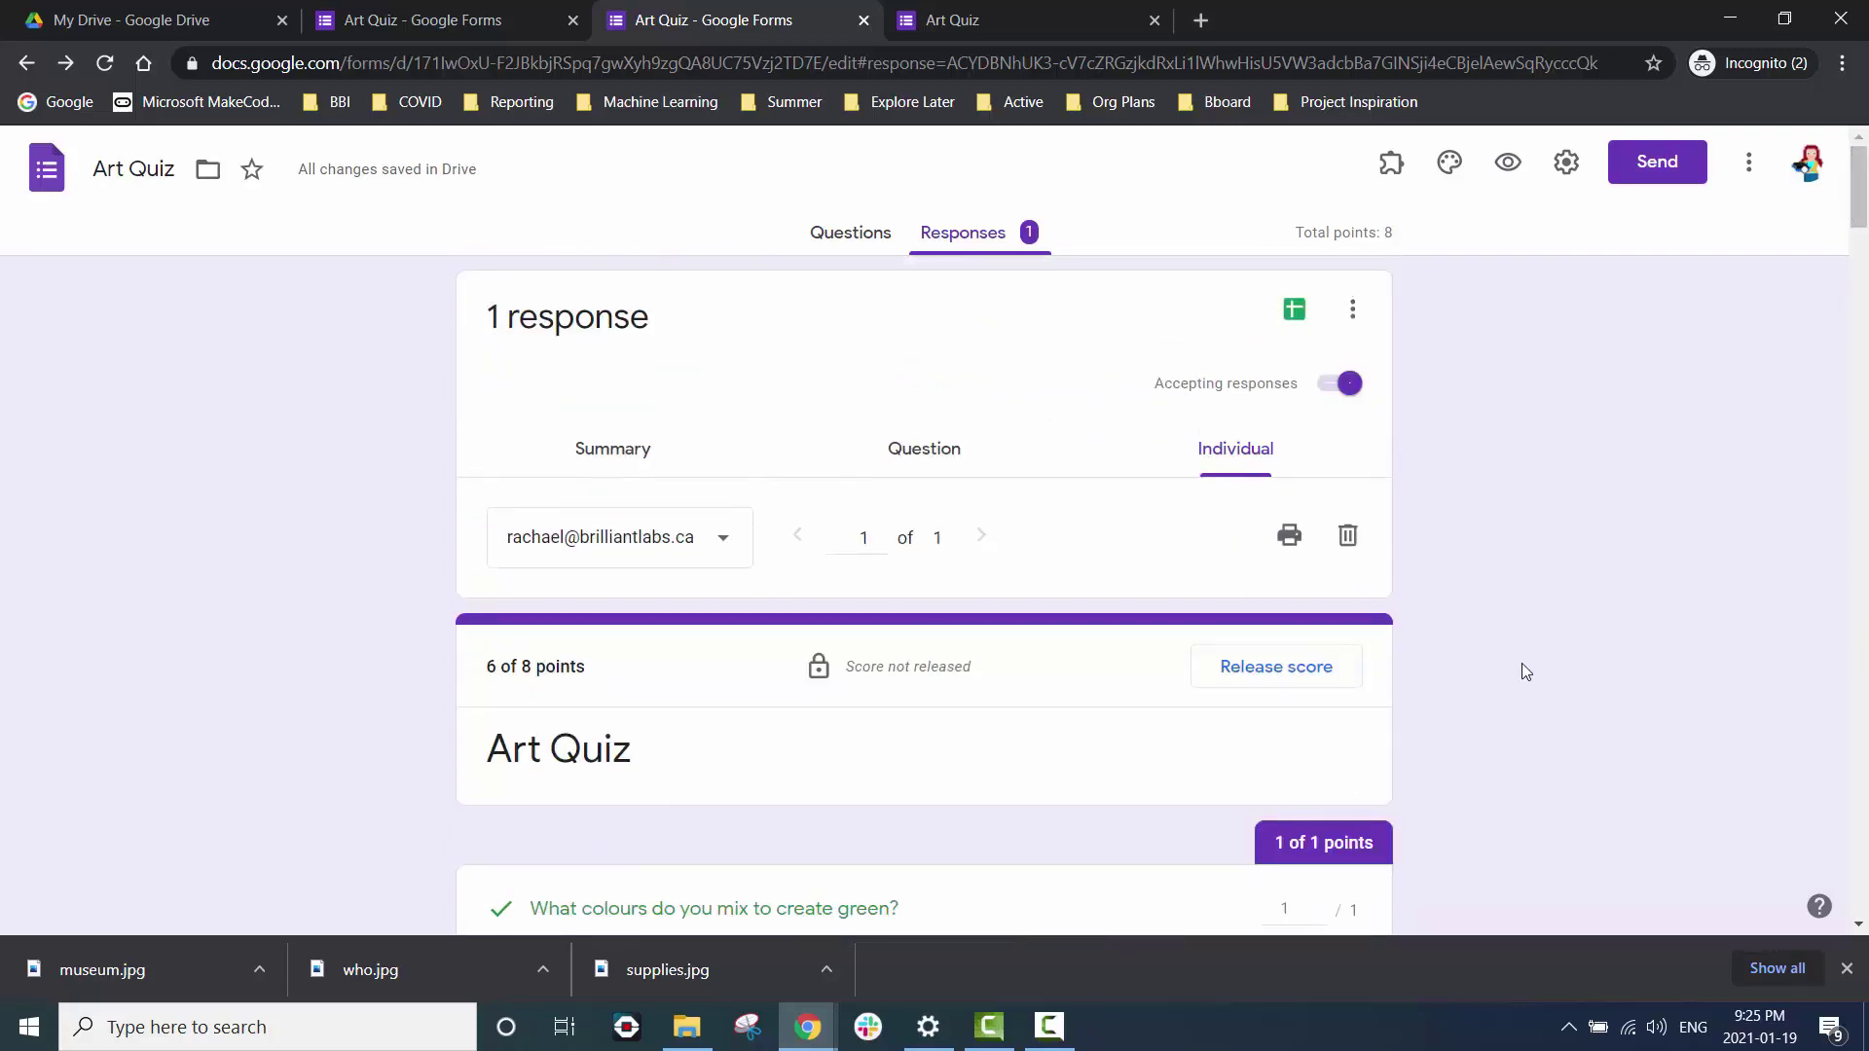
# Release the quiz score to the selected respondent by email, without an optional message.
pyautogui.click(1297, 667)
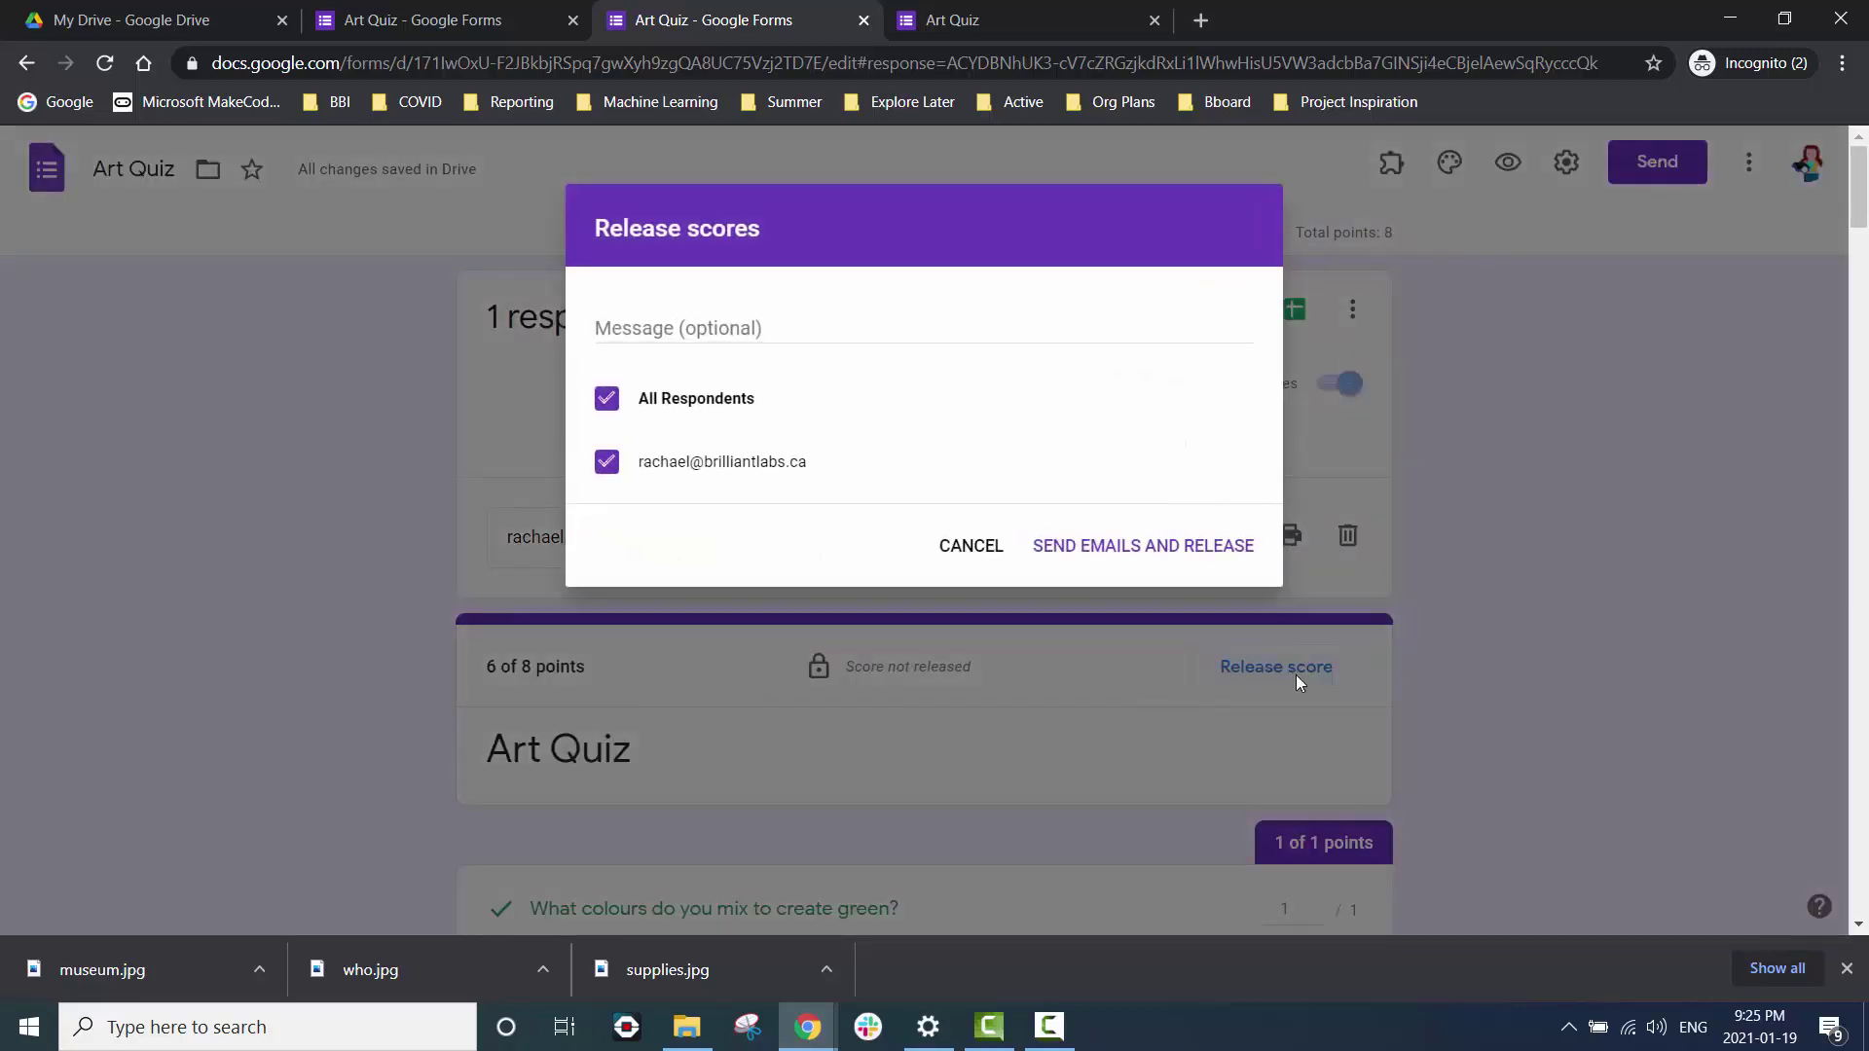
pyautogui.press('space')
pyautogui.click(662, 465)
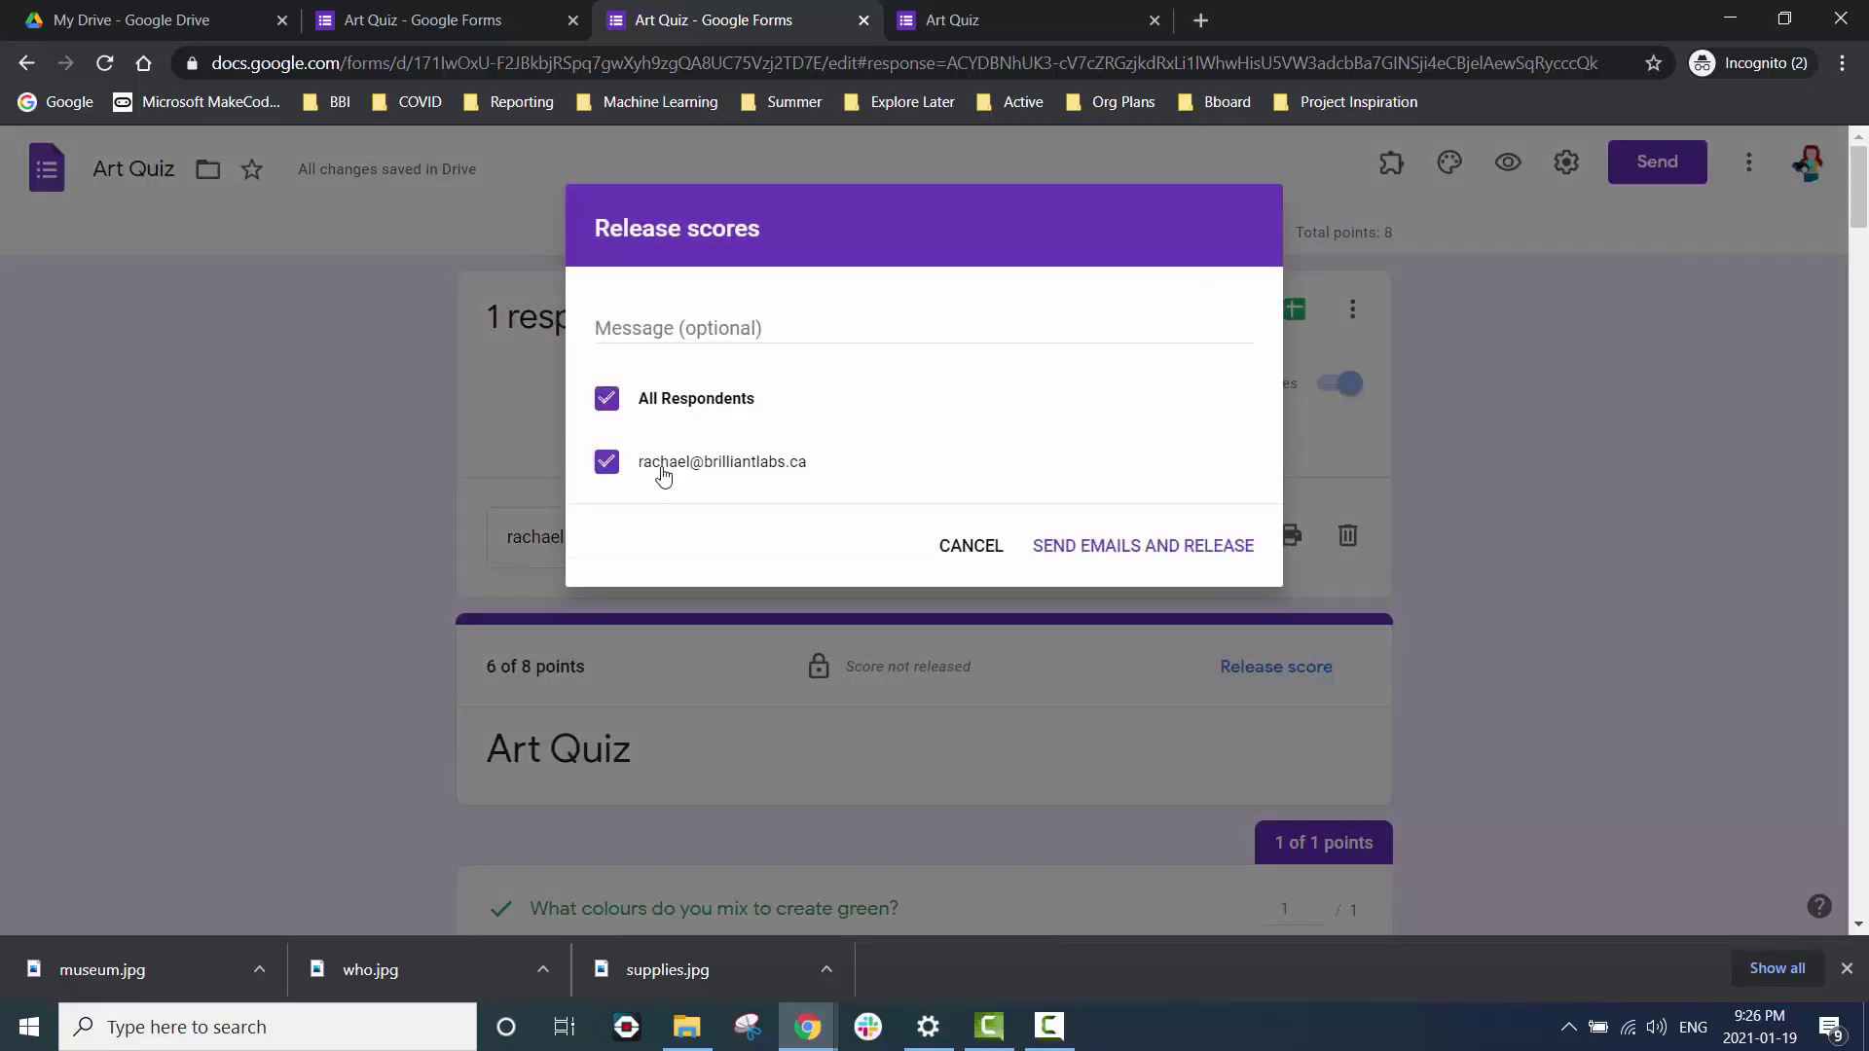
pyautogui.click(1071, 553)
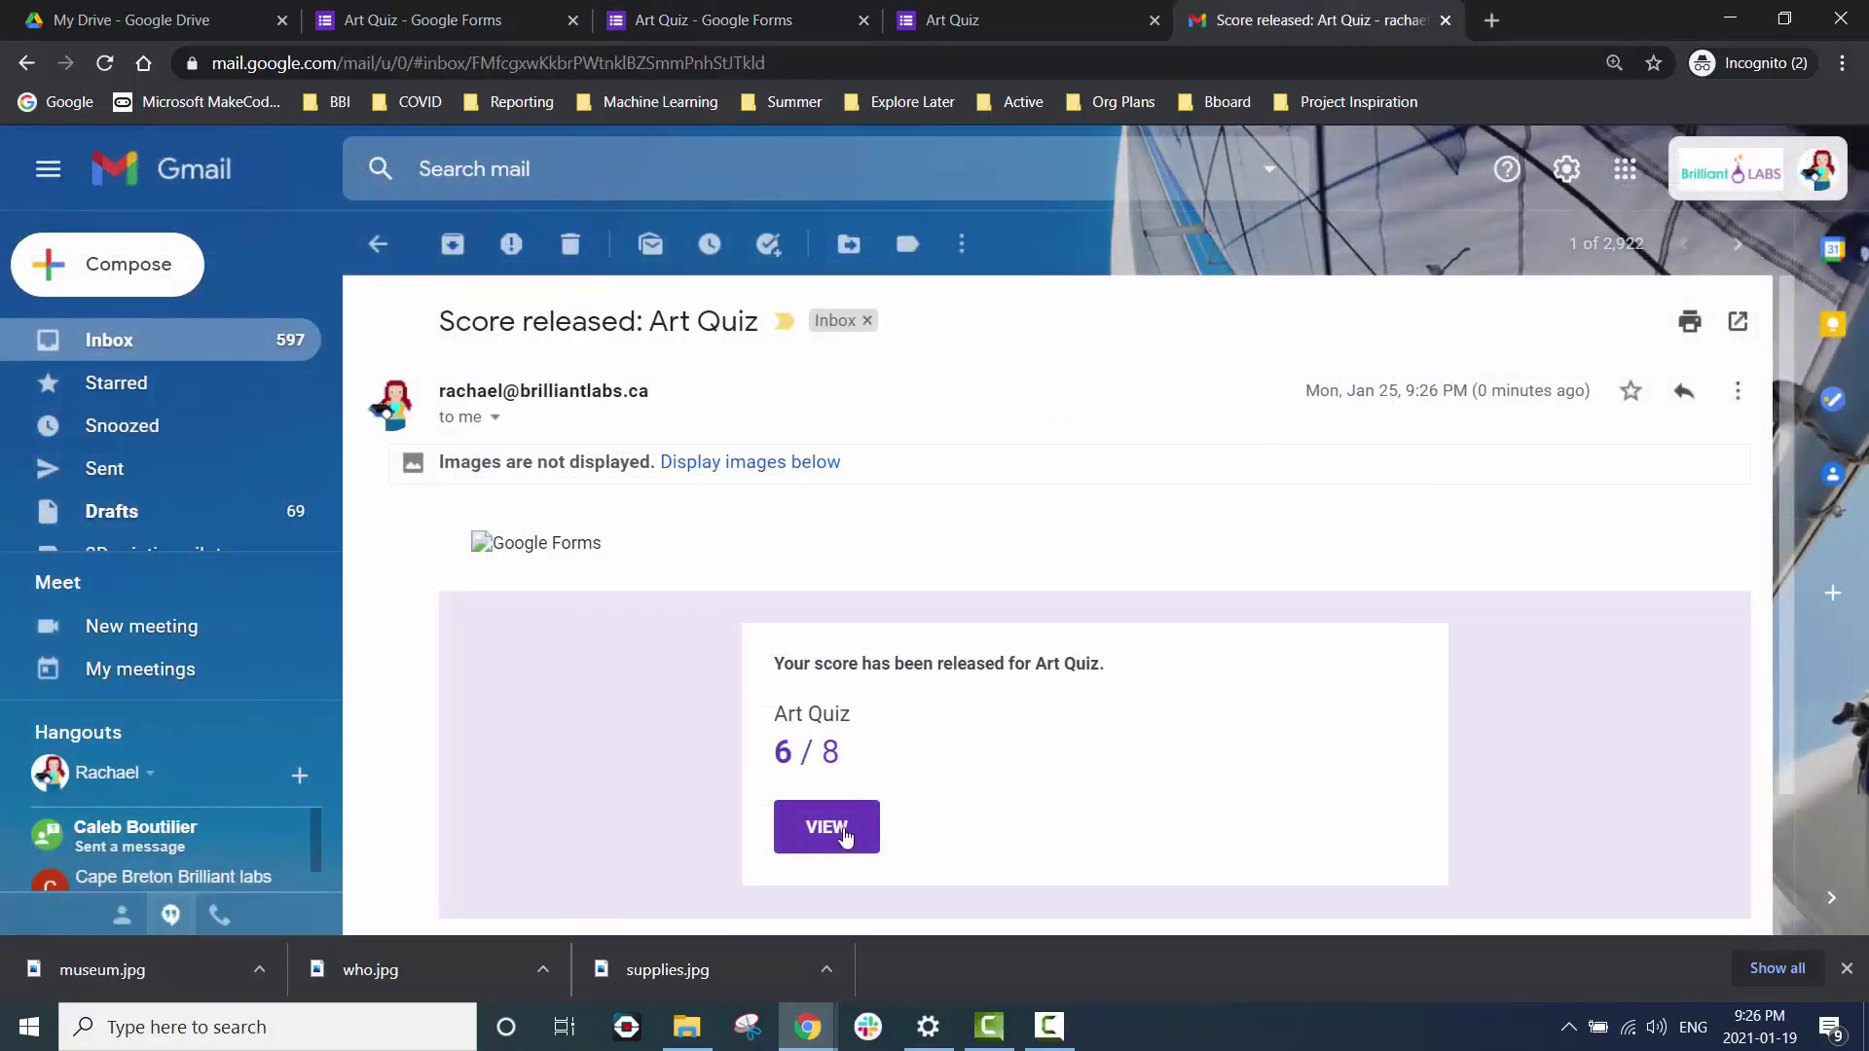
# Open the graded Art Quiz from the score release email and review its marked answers.
pyautogui.click(827, 829)
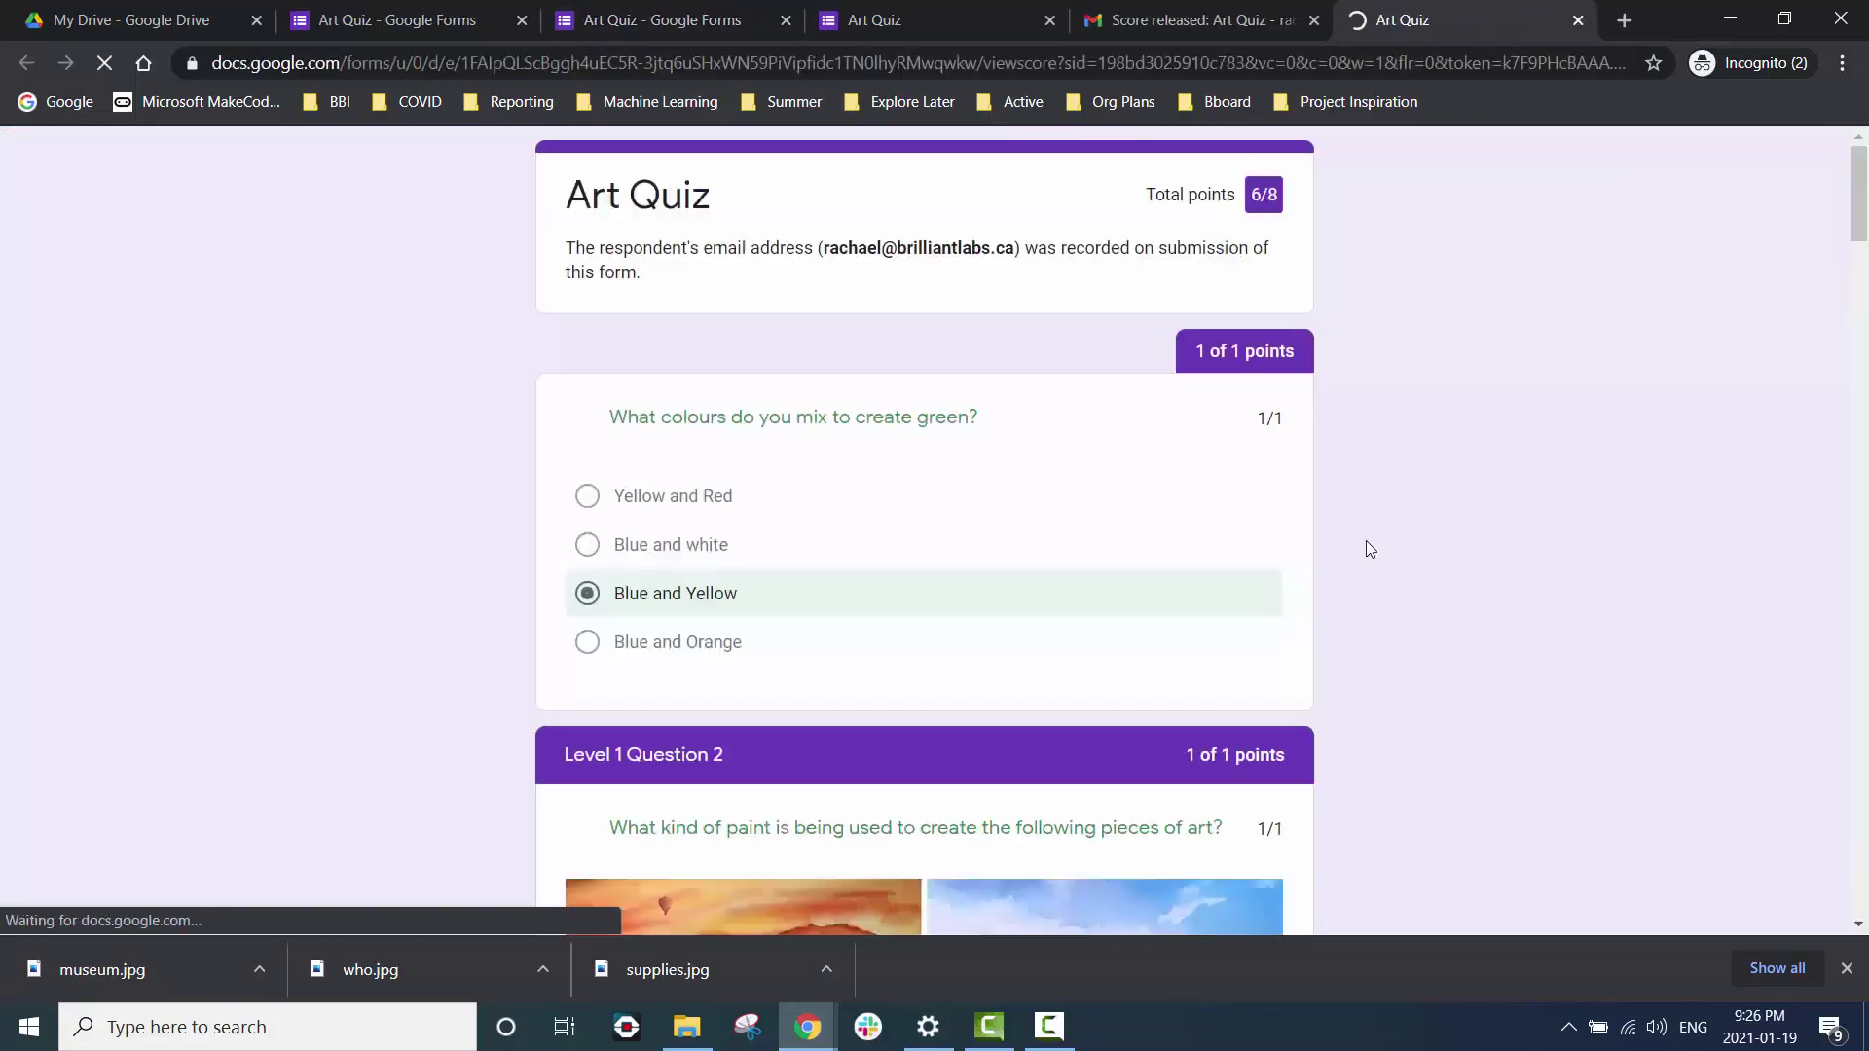
pyautogui.moveTo(1861, 204)
pyautogui.mouseDown()
pyautogui.moveTo(1866, 901)
pyautogui.moveTo(1866, 189)
pyautogui.mouseUp()
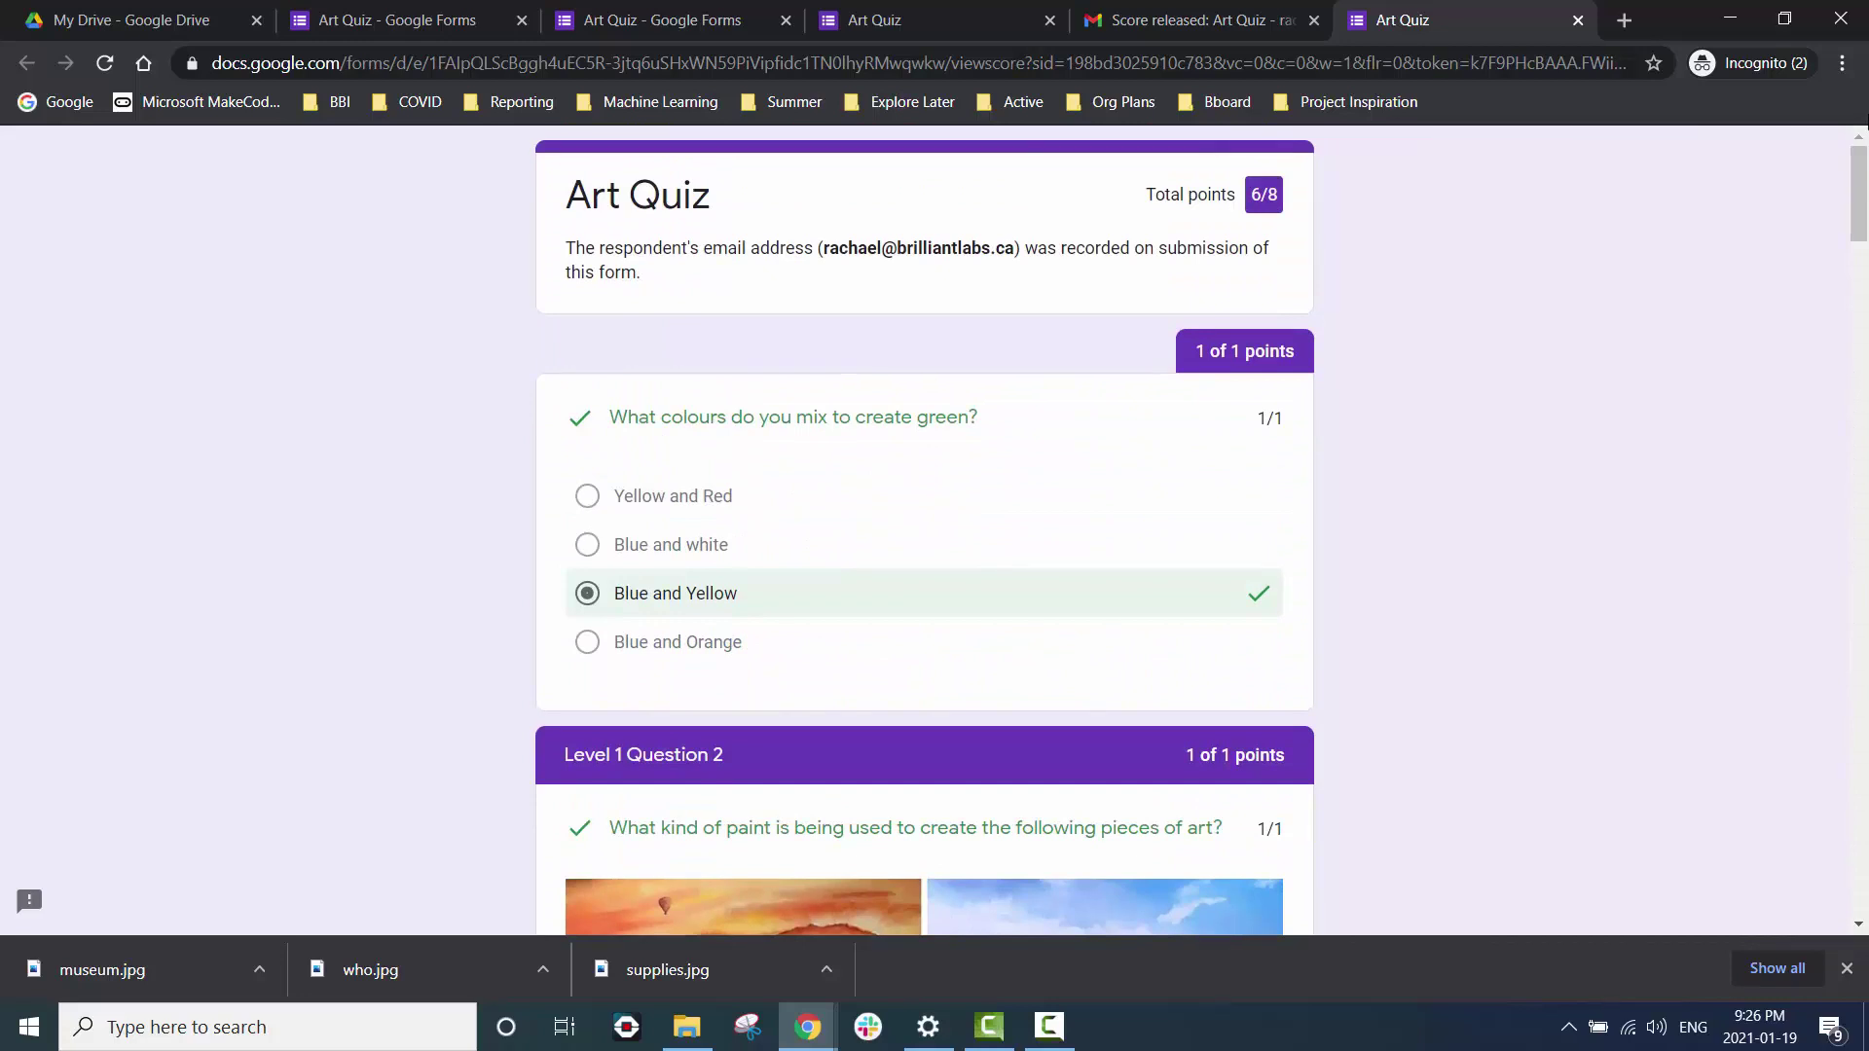